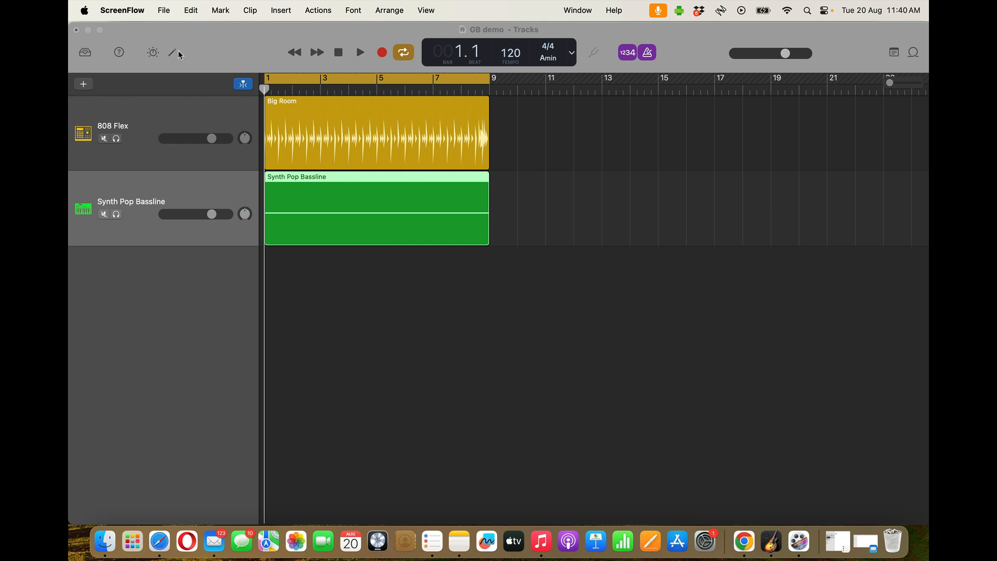
# Step: Switch to GarageBand and create a new Mic or Line audio track using Input 1
pyautogui.click(163, 13)
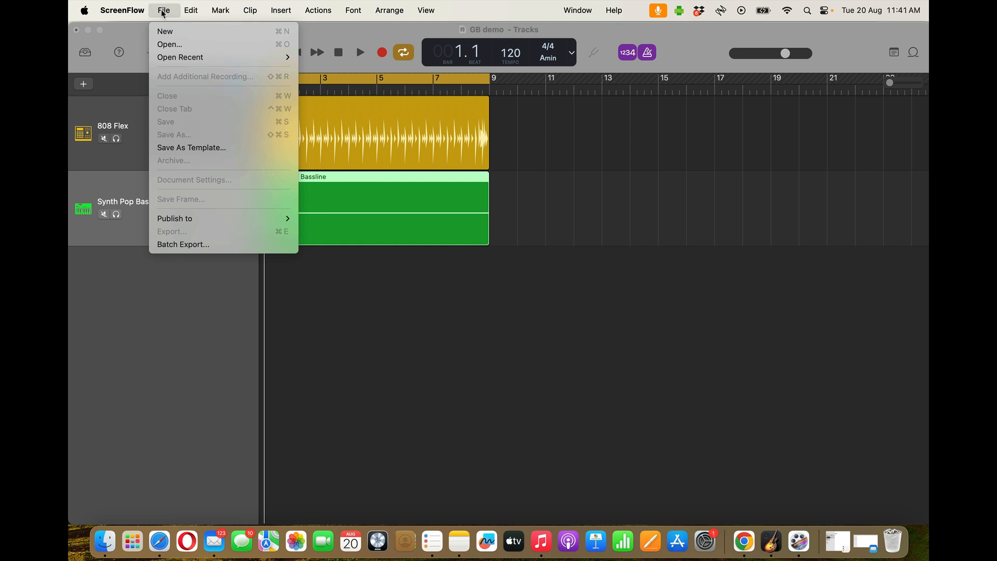
pyautogui.click(357, 293)
pyautogui.click(217, 10)
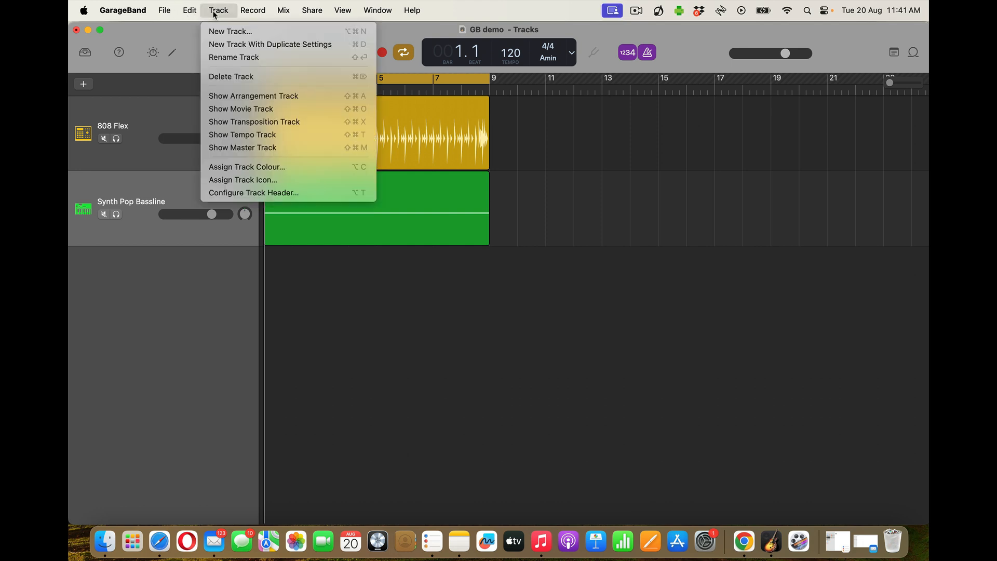
pyautogui.click(222, 32)
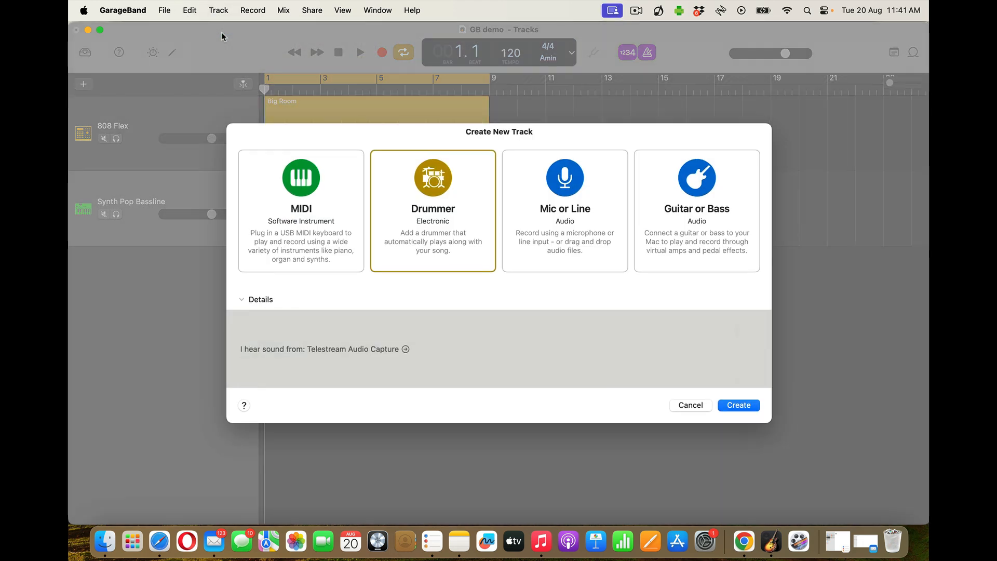
pyautogui.click(564, 200)
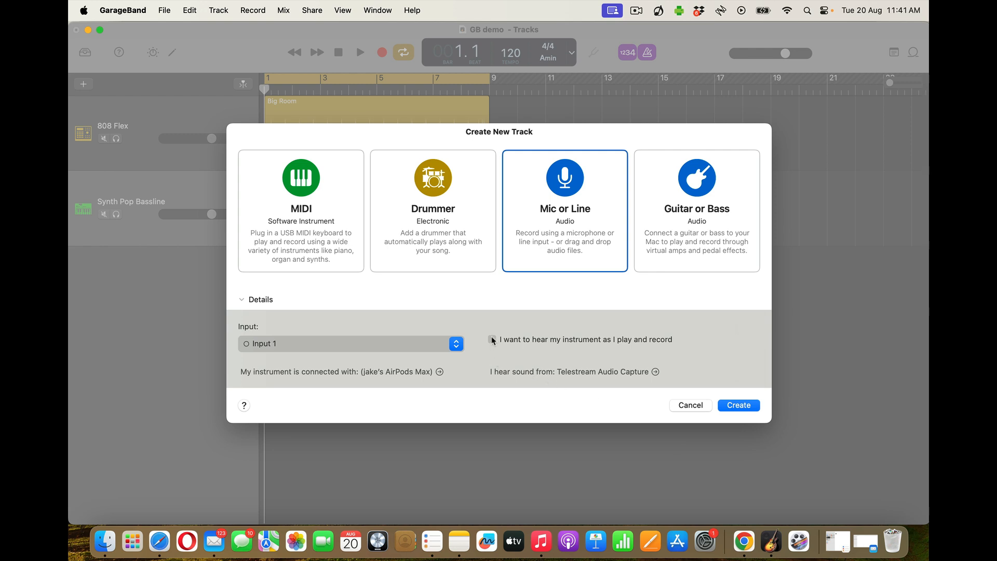
pyautogui.click(737, 405)
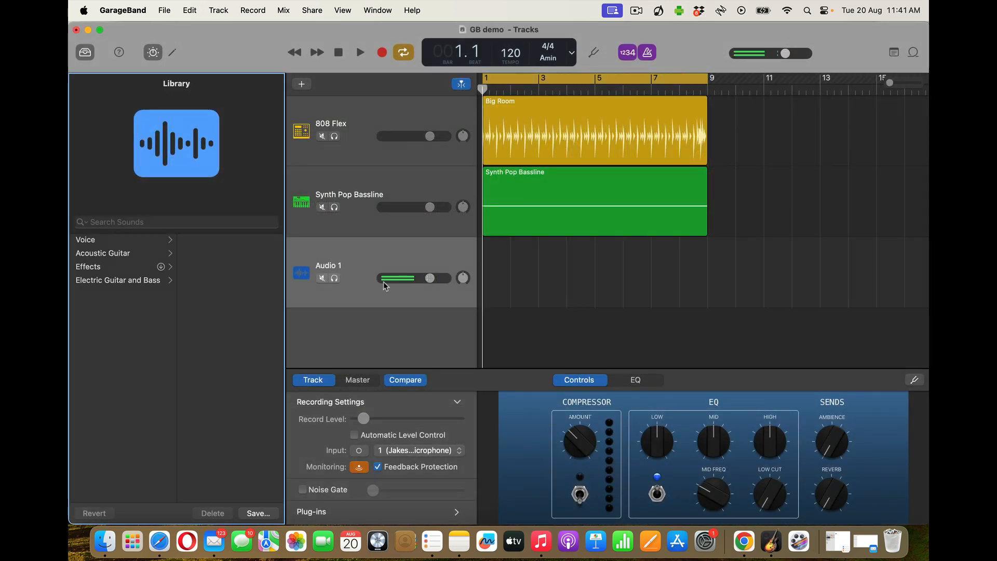
# Step: Turn off input monitoring for the Audio 1 track, muting the track while changing the setting and unmuting it again
pyautogui.click(322, 279)
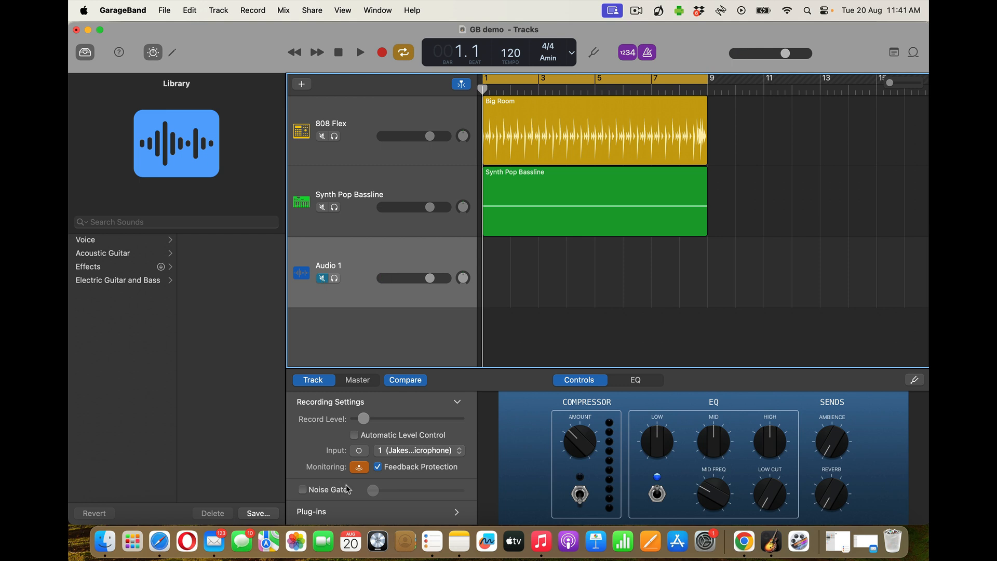
pyautogui.click(359, 467)
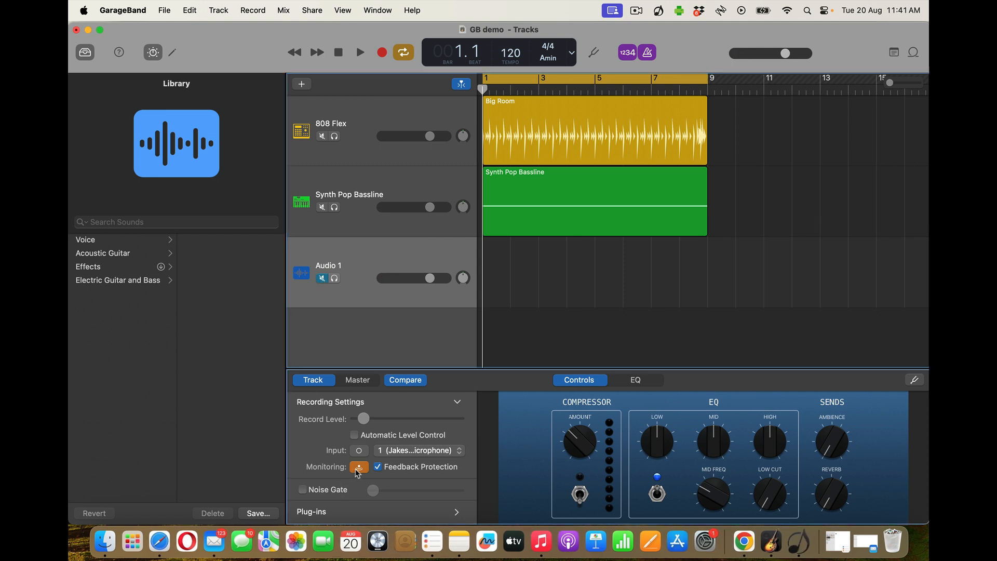
pyautogui.click(322, 279)
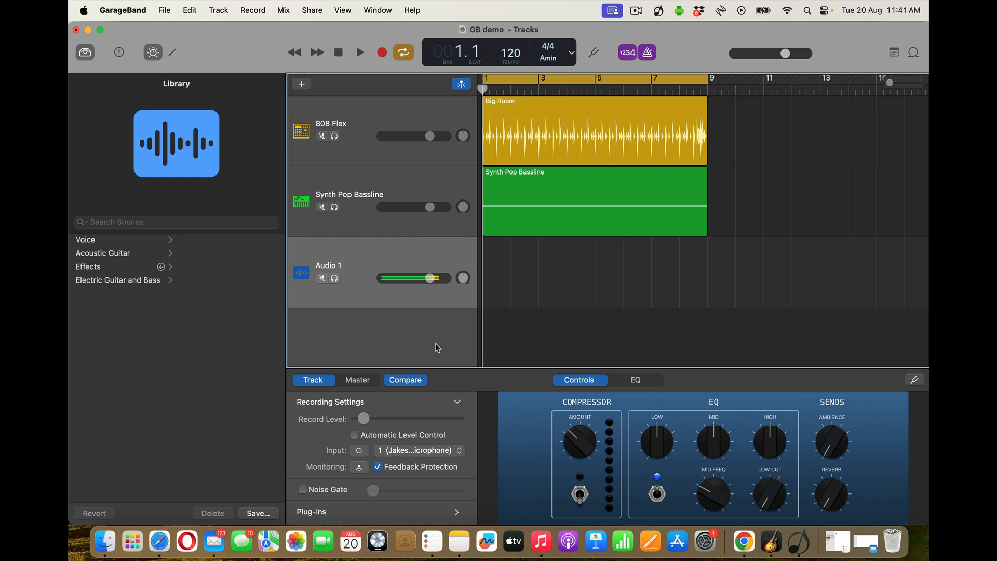
# Step: Open the Apple Loops browser and filter the loops to the Minor scale and the Electronic genre
pyautogui.click(912, 52)
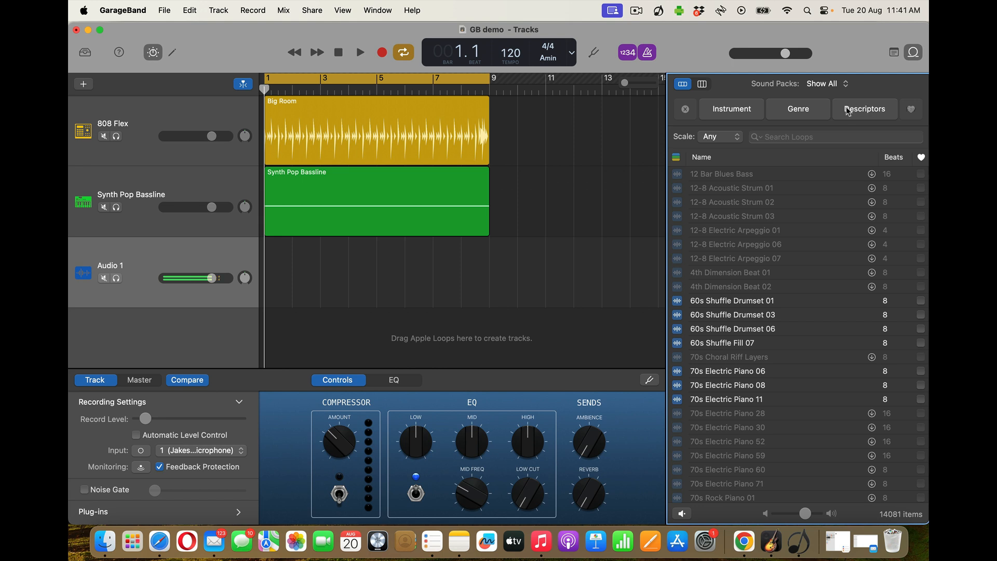
pyautogui.click(802, 111)
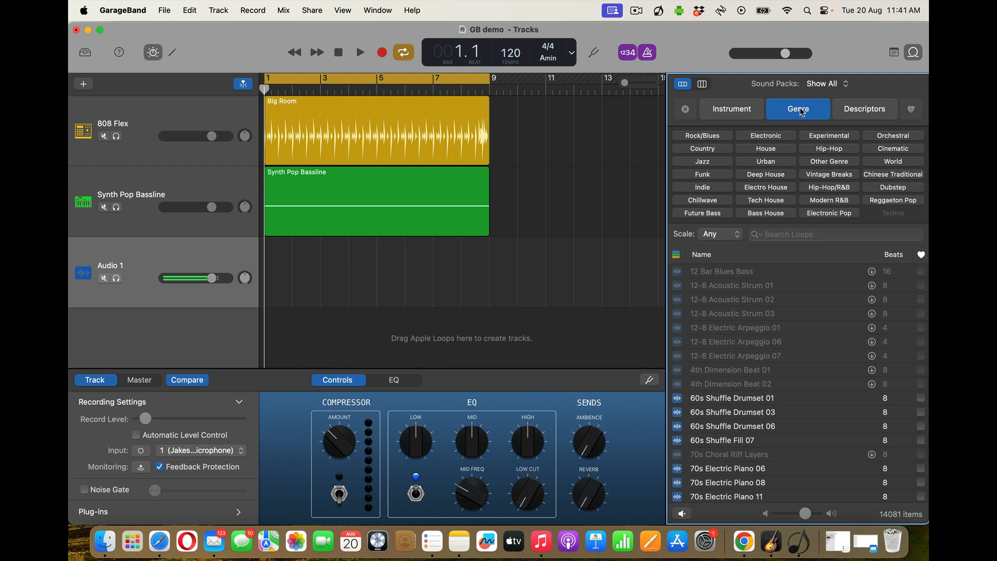
pyautogui.click(744, 110)
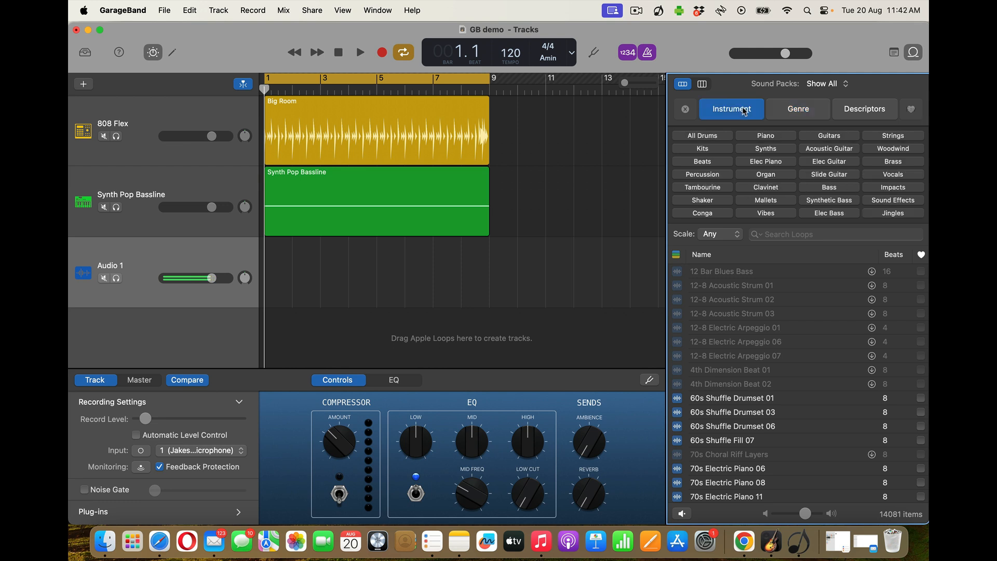
pyautogui.click(790, 110)
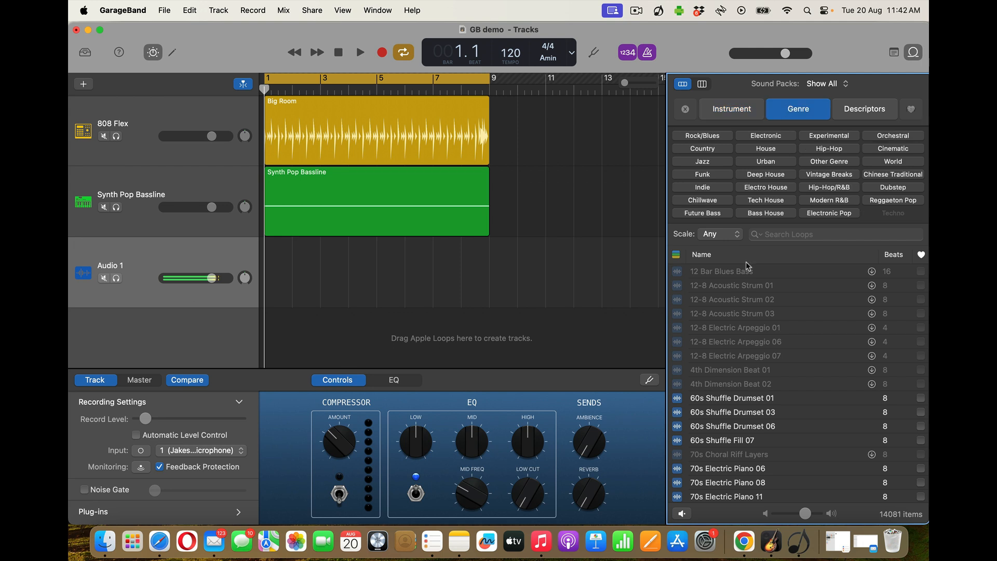
pyautogui.click(721, 235)
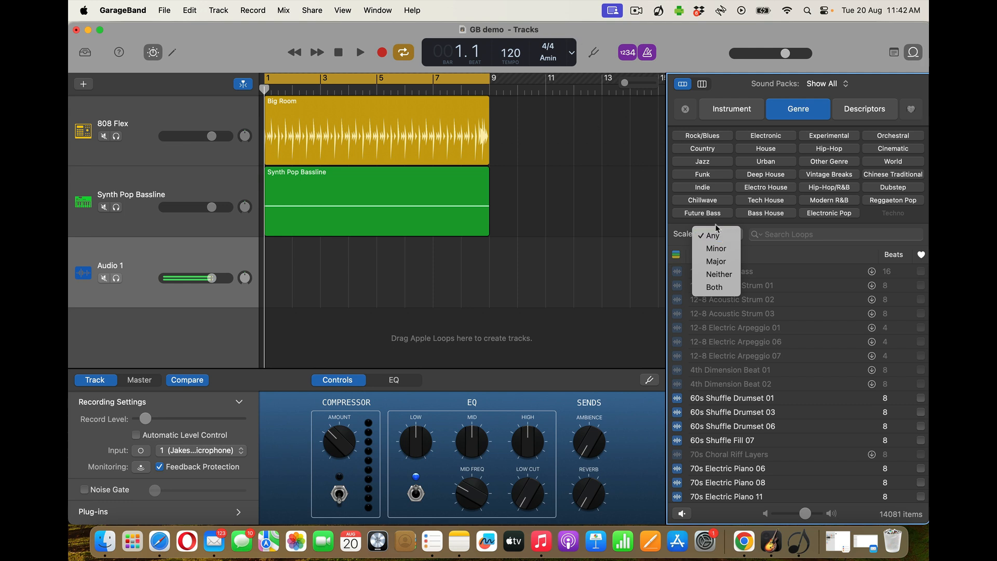
pyautogui.click(716, 248)
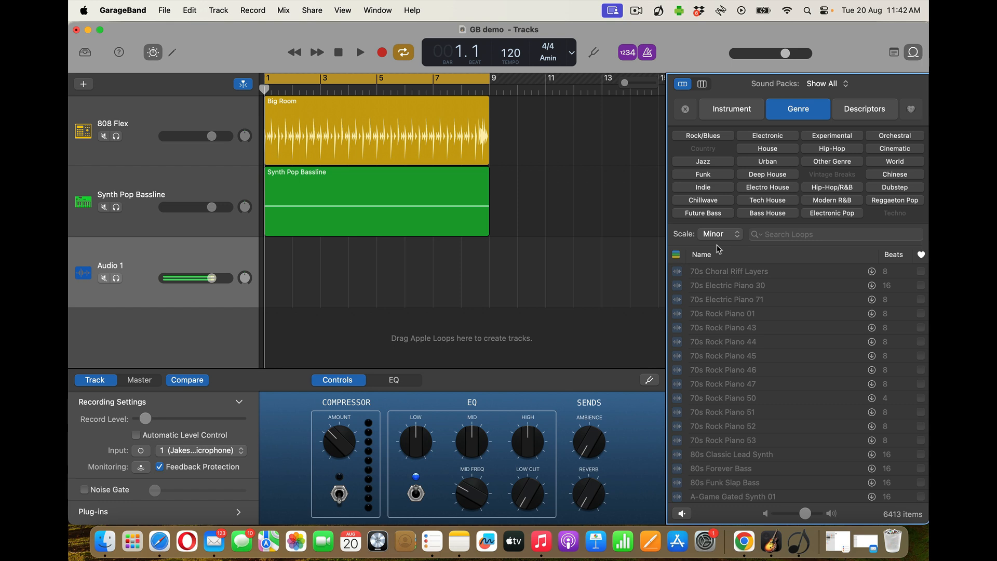
pyautogui.click(768, 136)
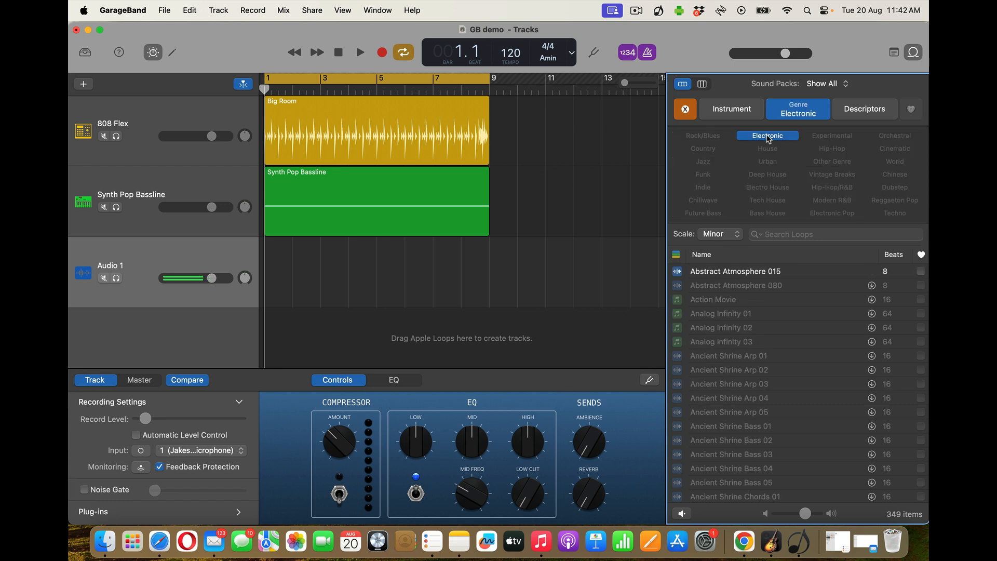
# Step: Preview the Abstract Atmosphere 015 and Euro Chord Slicer 02 loops, stopping each one after listening
pyautogui.click(745, 272)
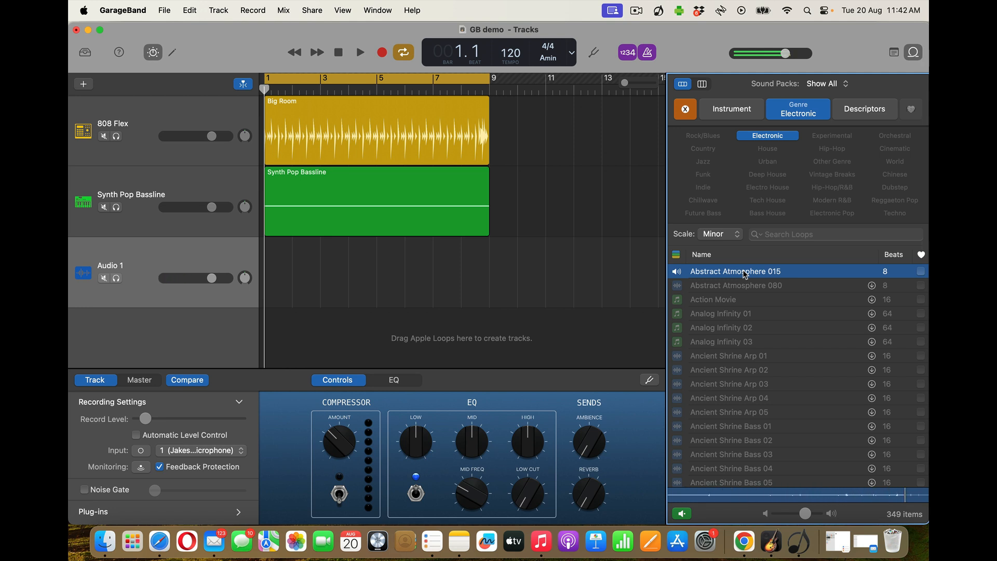
pyautogui.click(745, 273)
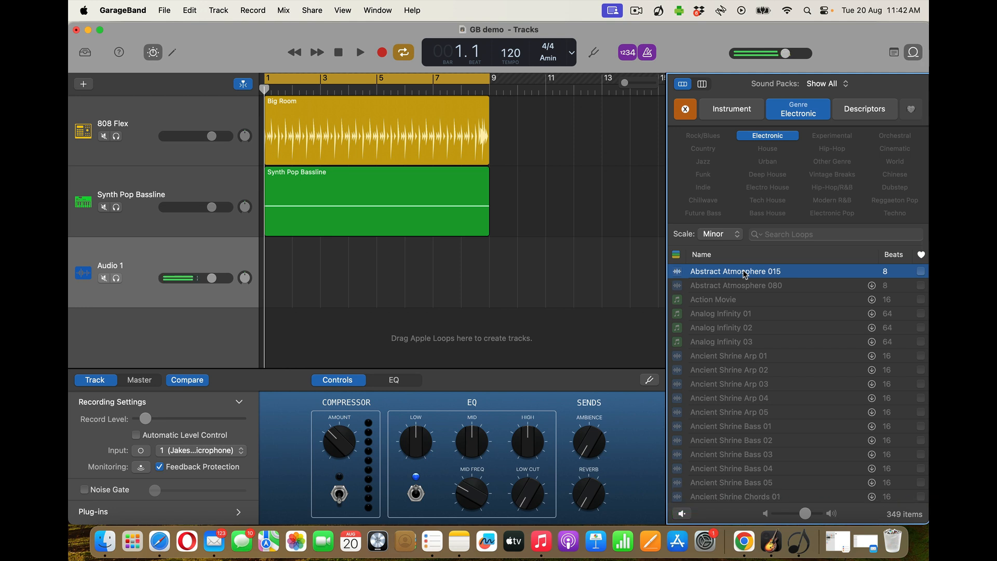
pyautogui.scroll(-15, 745, 273)
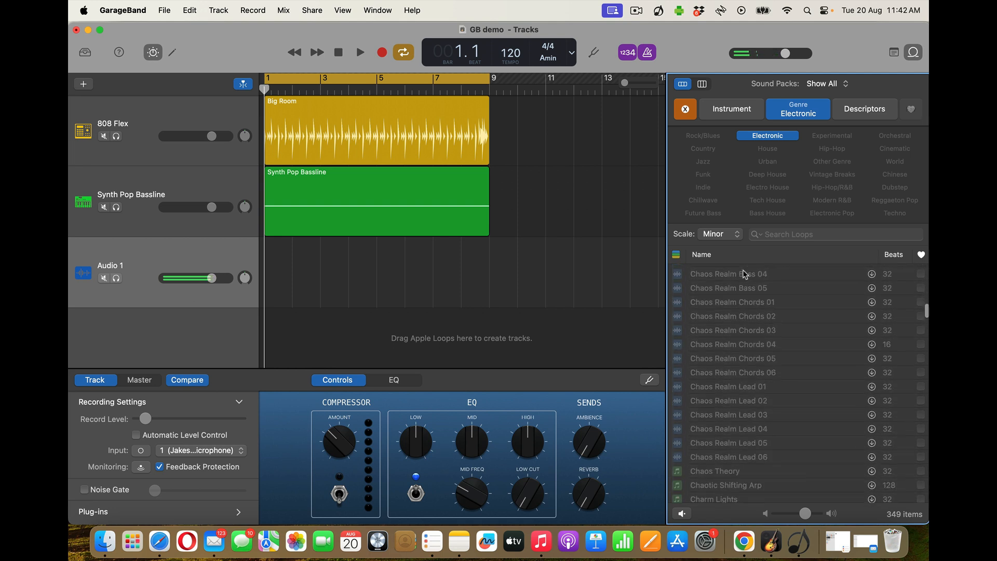
pyautogui.scroll(-15, 745, 274)
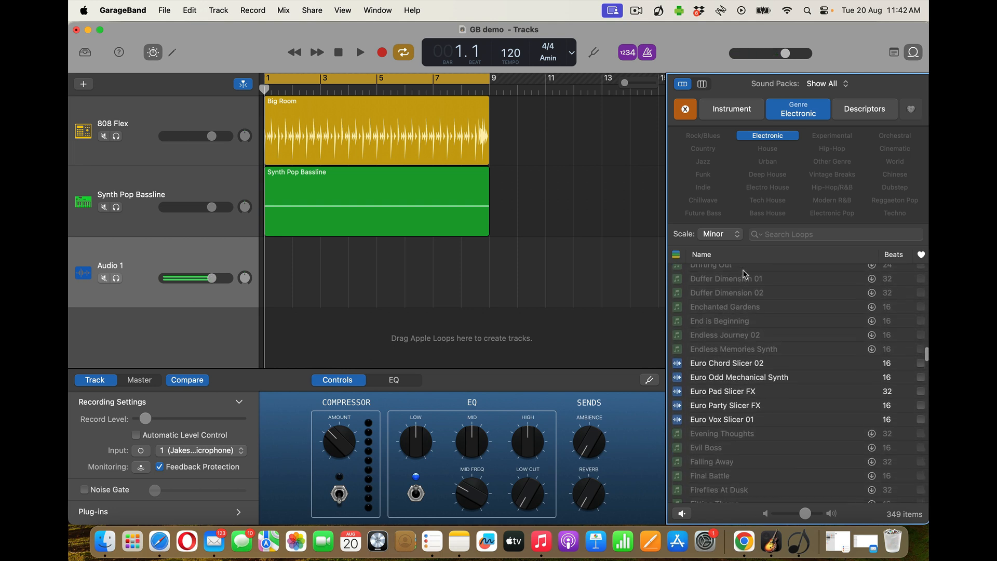
pyautogui.scroll(-1, 745, 274)
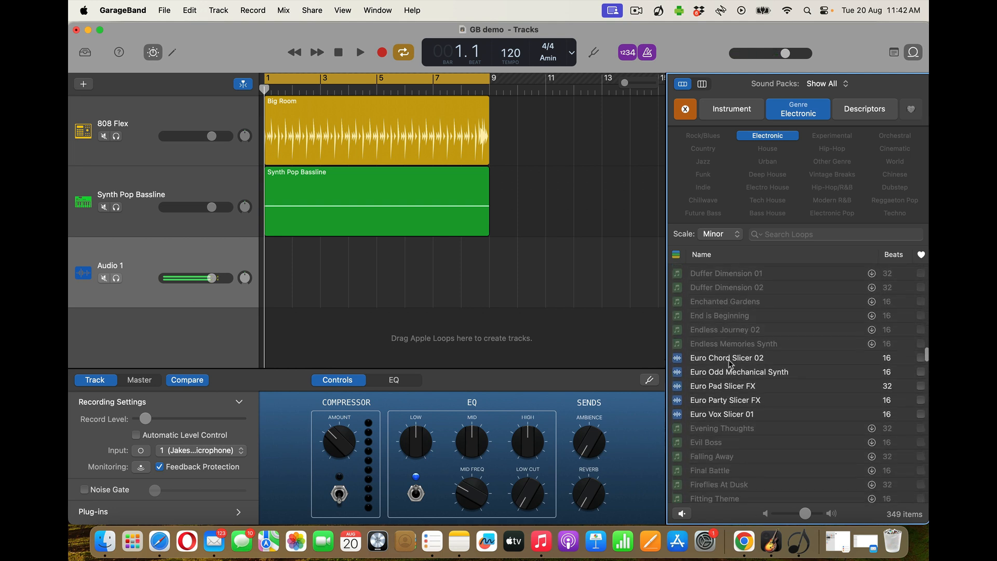
pyautogui.click(728, 359)
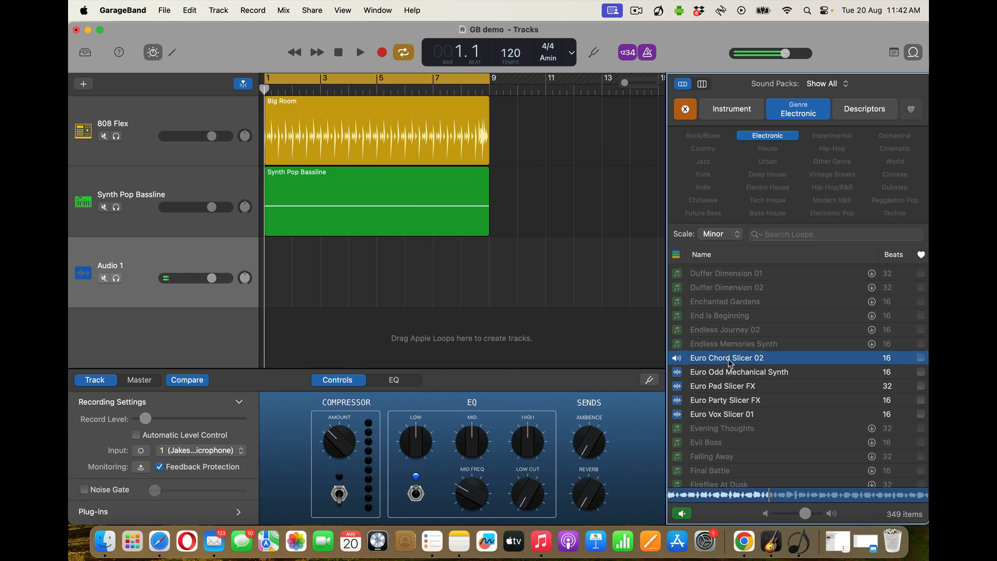
pyautogui.click(727, 360)
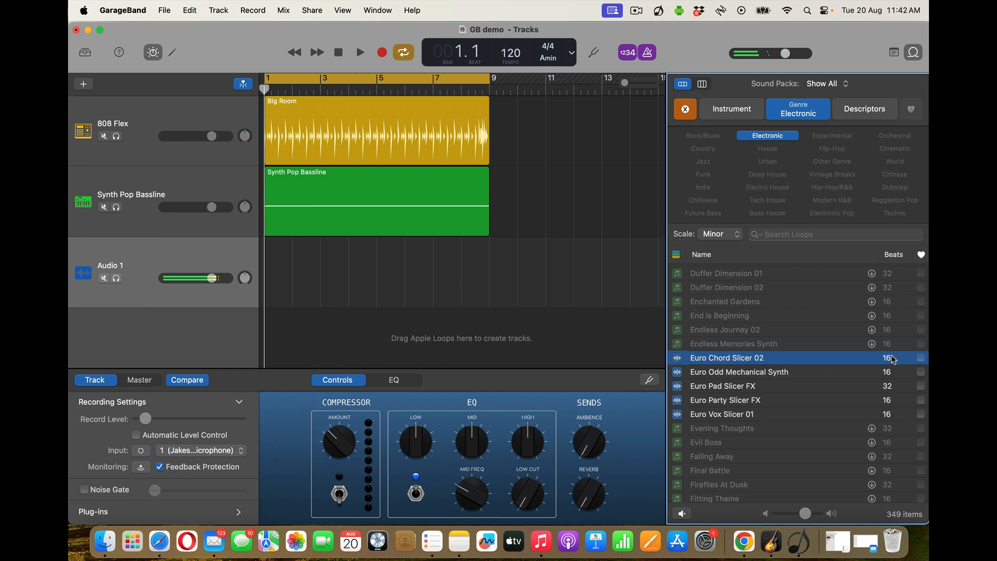
# Step: Look through the filtered electronic loops, check the project's key signature, and preview Euro Chord Slicer 02 again
pyautogui.scroll(-5, 779, 355)
pyautogui.scroll(-20, 776, 354)
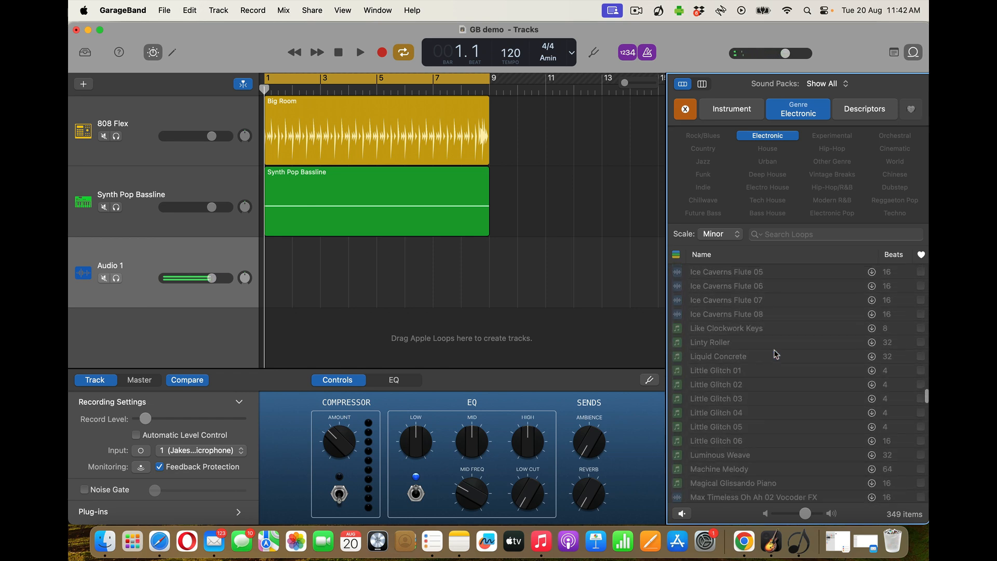
pyautogui.scroll(20, 776, 353)
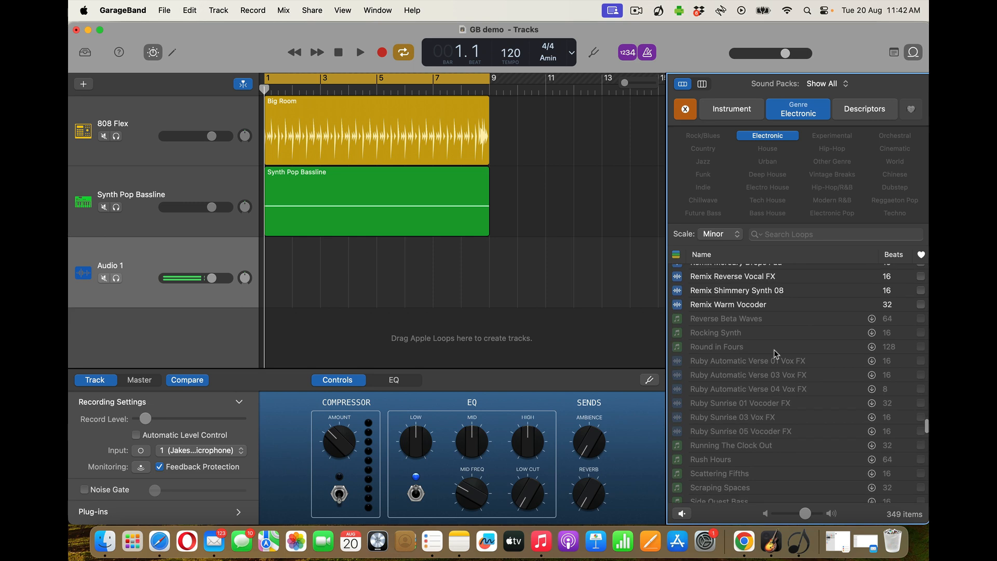
pyautogui.scroll(-20, 775, 353)
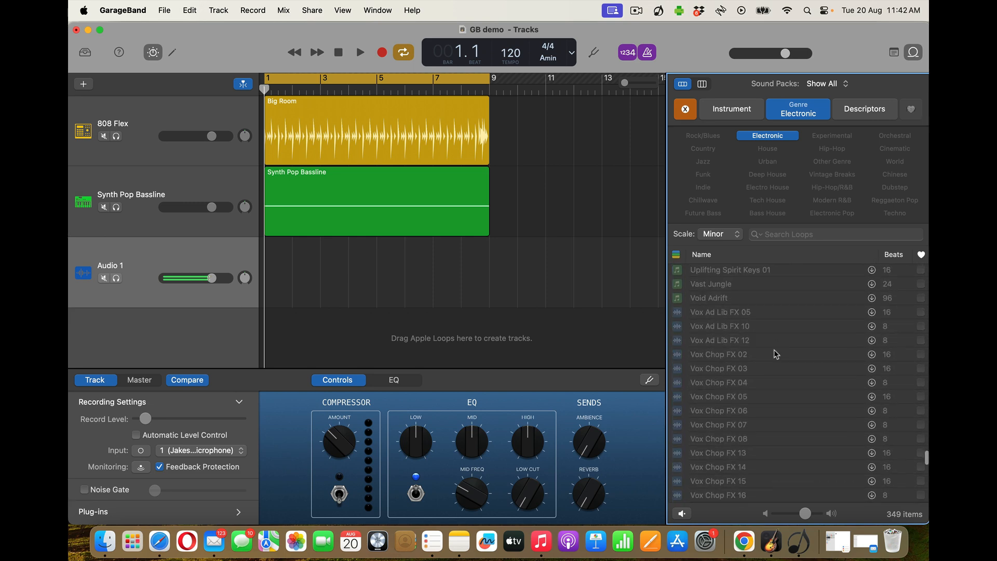
pyautogui.scroll(20, 776, 353)
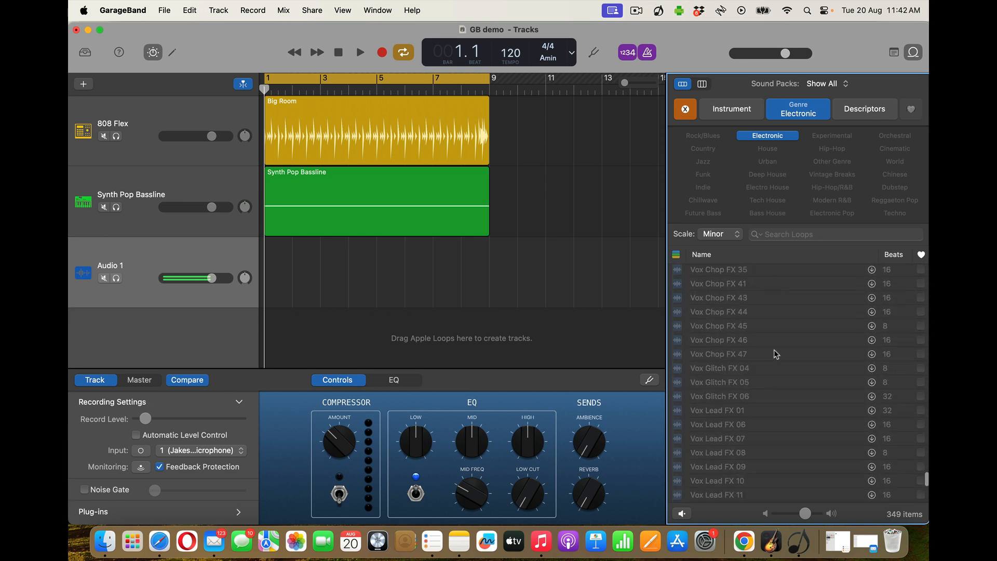
pyautogui.scroll(20, 773, 353)
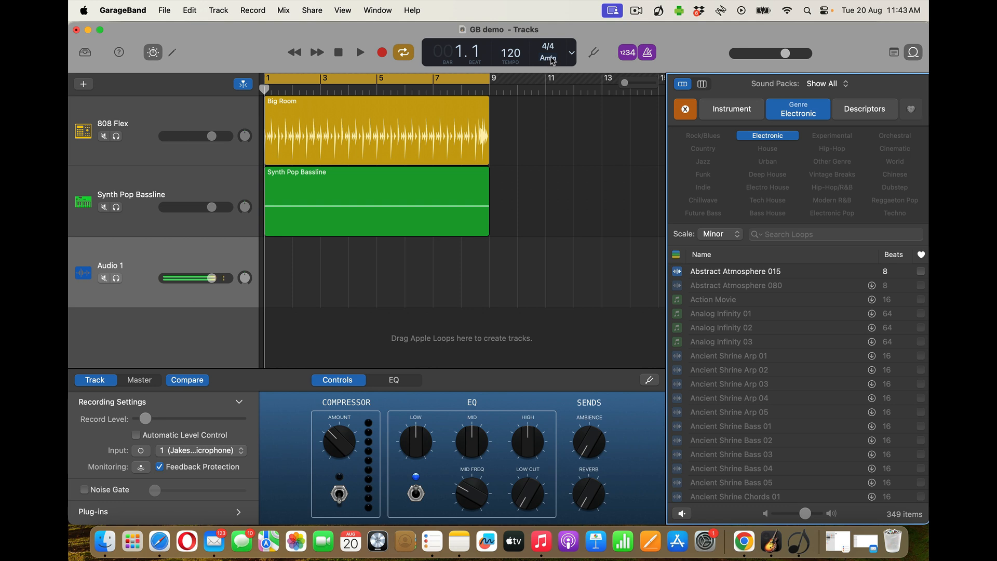
pyautogui.scroll(-1, 727, 275)
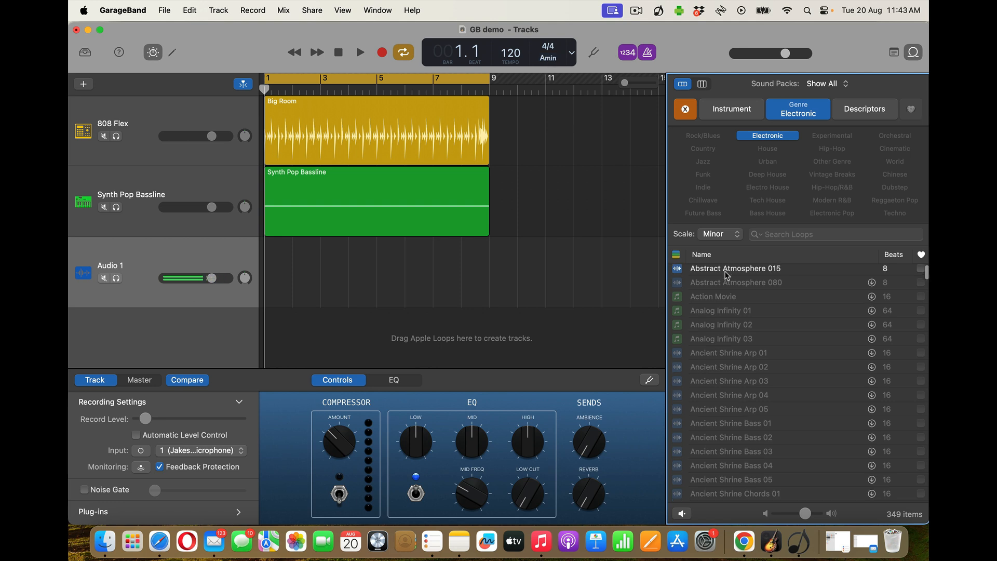
pyautogui.click(550, 62)
pyautogui.click(551, 60)
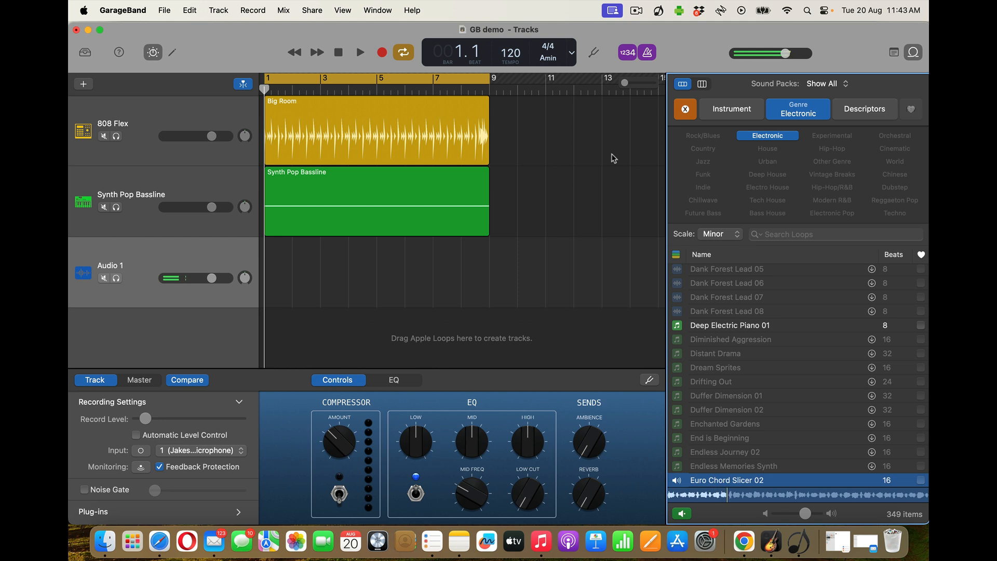
pyautogui.click(739, 495)
pyautogui.click(683, 514)
# Step: Place the Abstract Atmosphere 015 loop at bar 1 on the empty Audio 1 track
pyautogui.scroll(20, 730, 405)
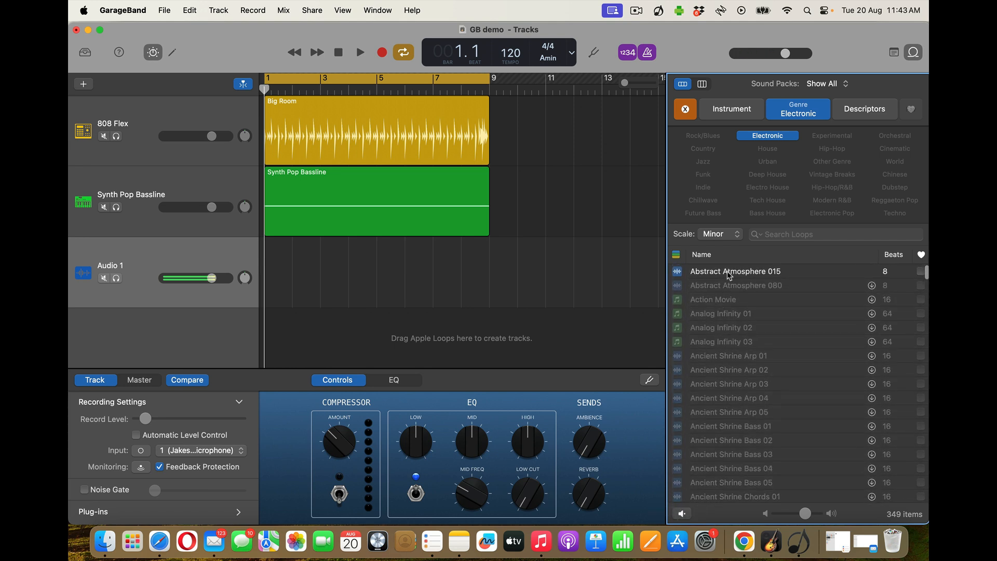
pyautogui.moveTo(728, 274); pyautogui.dragTo(265, 274)
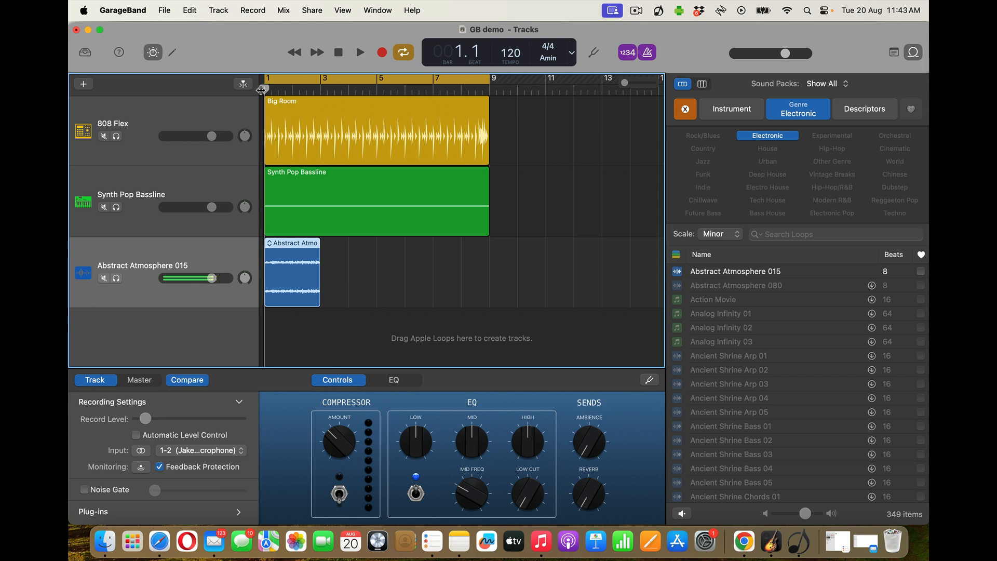
# Step: Check the length of the Abstract Atmosphere region by moving the playhead to bar 3, and return it to bar 1
pyautogui.moveTo(262, 90); pyautogui.dragTo(321, 92)
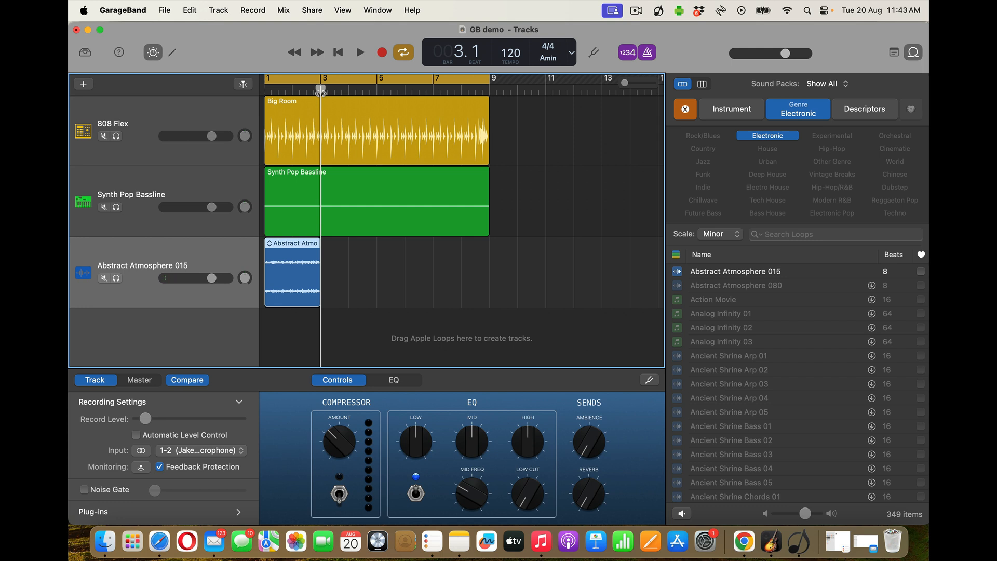
pyautogui.moveTo(321, 92); pyautogui.dragTo(216, 136)
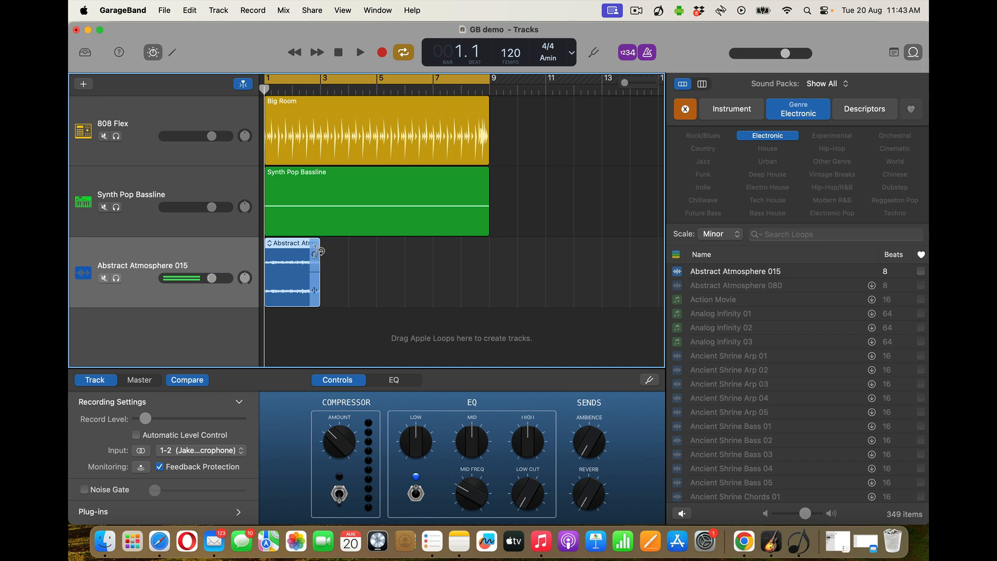
pyautogui.moveTo(322, 255); pyautogui.dragTo(301, 265)
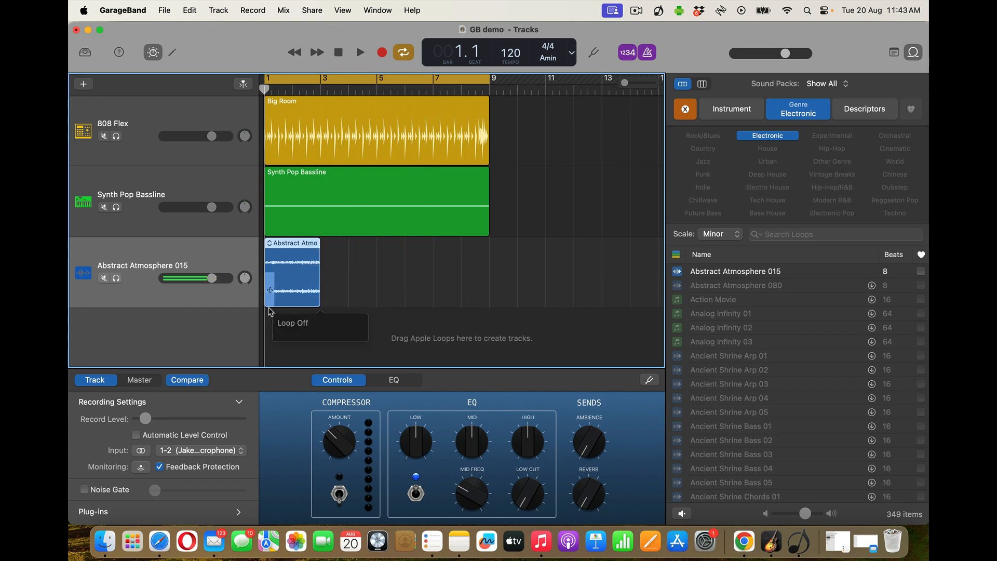
pyautogui.click(284, 341)
pyautogui.click(293, 278)
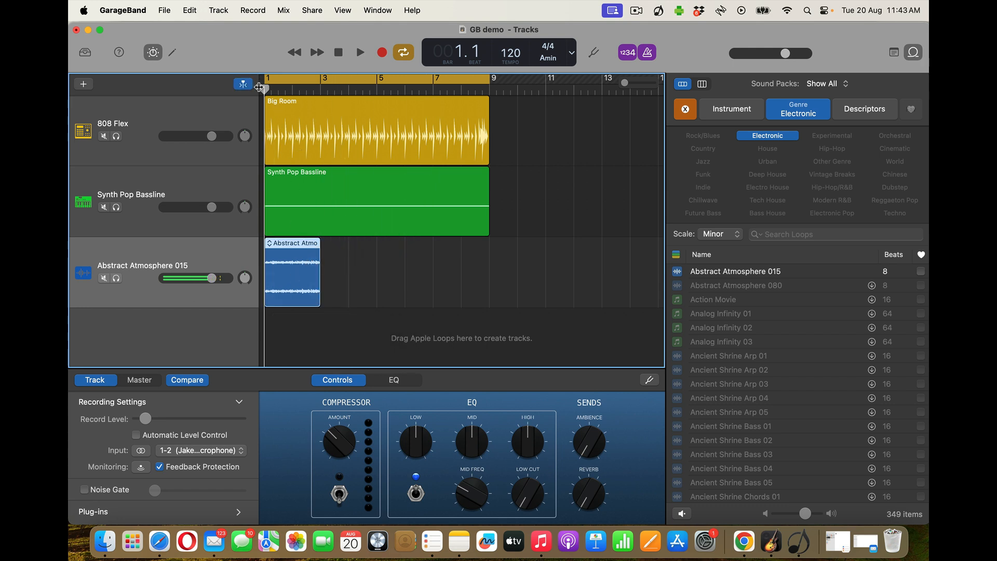
# Step: Paste three copies of the Abstract Atmosphere 015 region back to back from bar 3, filling its track up to bar 9
pyautogui.moveTo(265, 89); pyautogui.dragTo(321, 89)
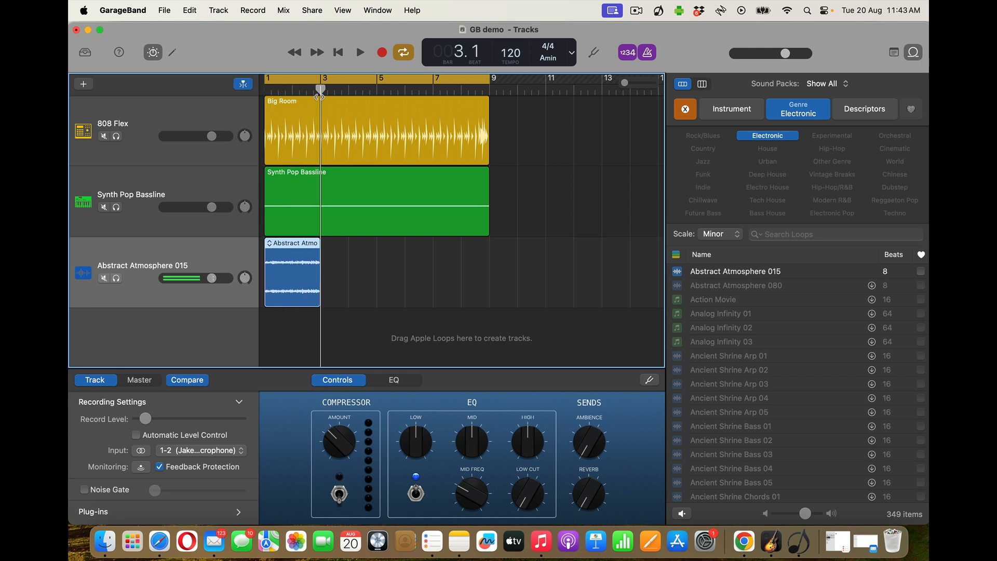
pyautogui.press('super+v')
pyautogui.press('super+v')
pyautogui.press('super+v')
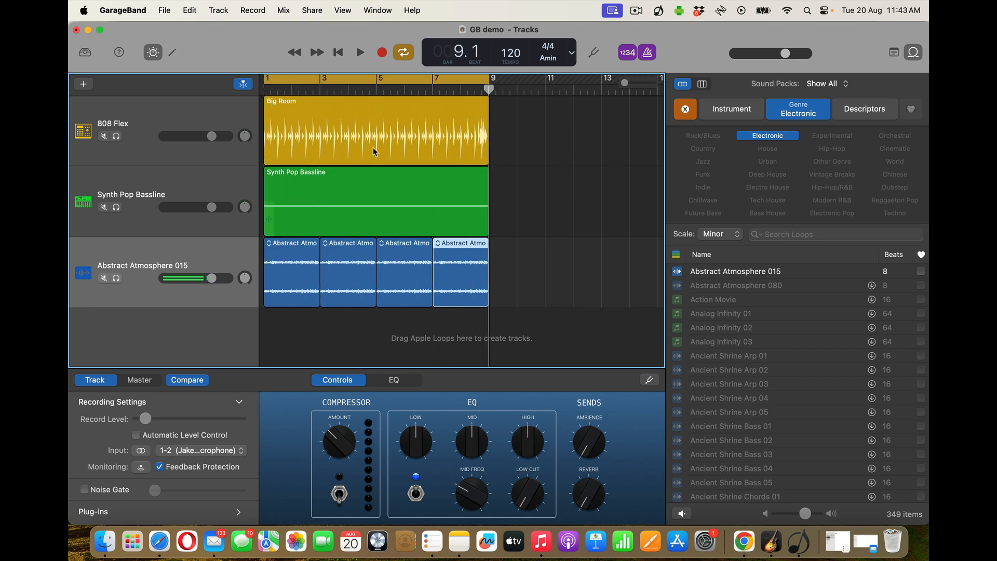
# Step: Join the four Abstract Atmosphere 015 regions into one continuous region
pyautogui.click(463, 333)
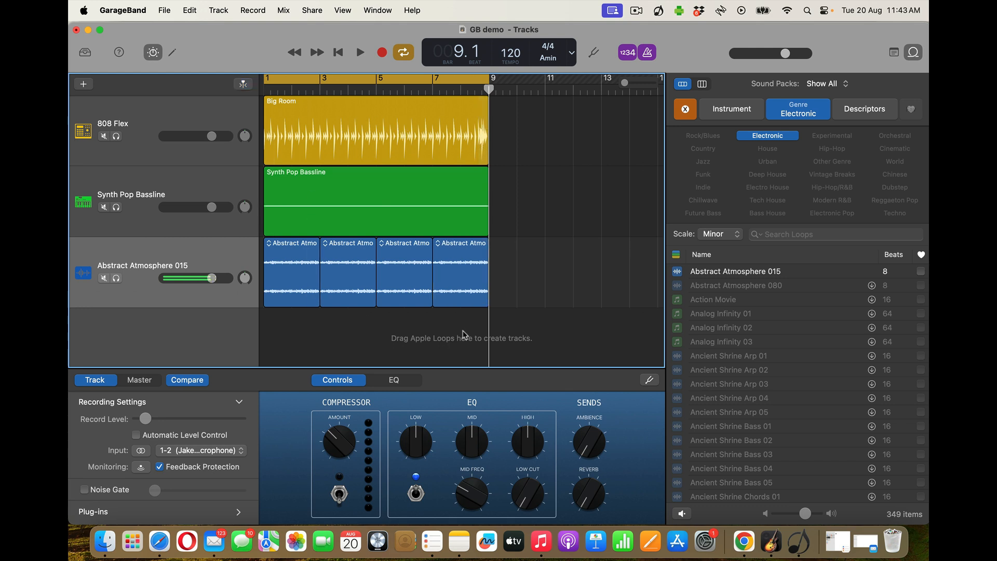
pyautogui.moveTo(463, 334); pyautogui.dragTo(303, 269)
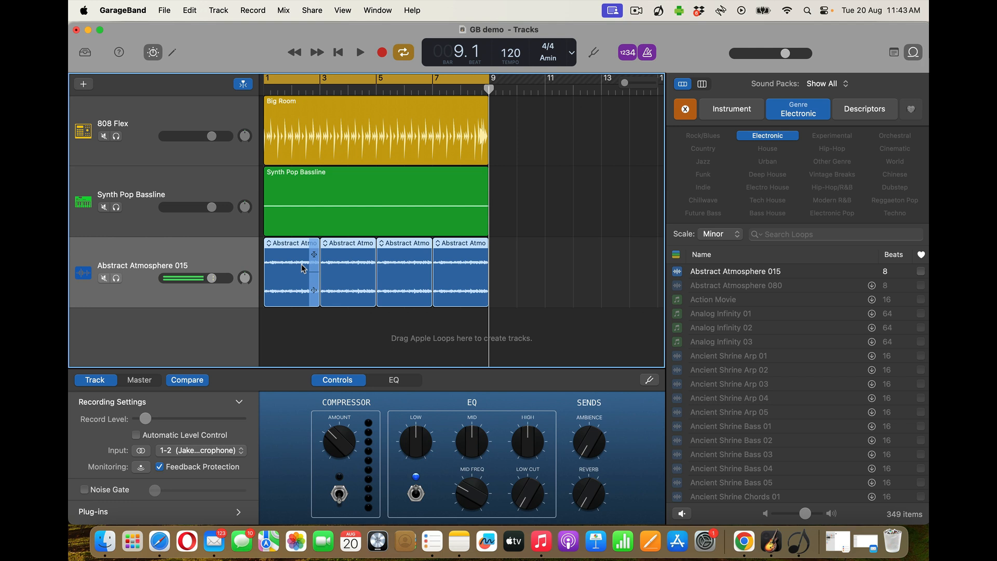
pyautogui.hscroll(2, 302, 268)
pyautogui.press('super+j')
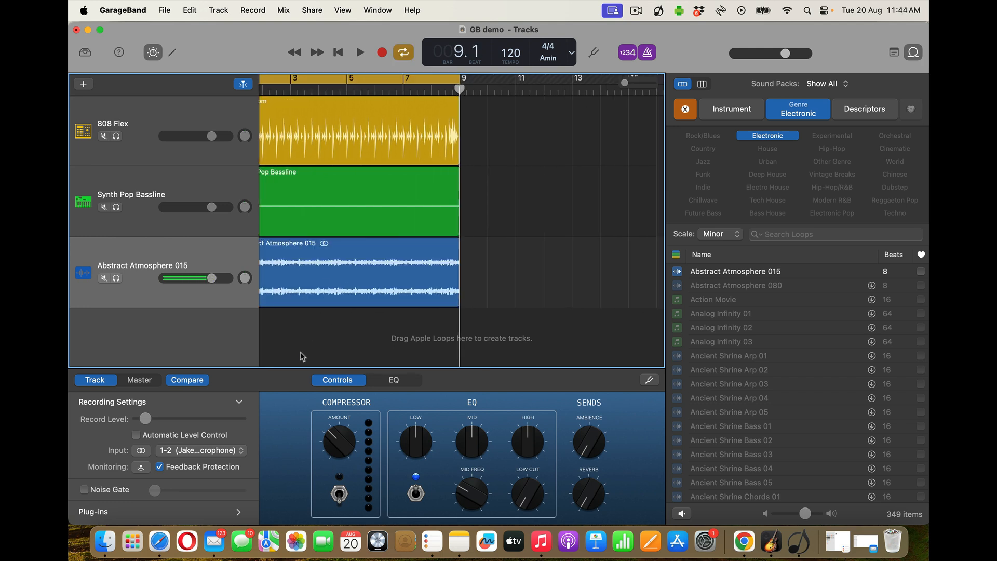
pyautogui.hscroll(-2, 310, 349)
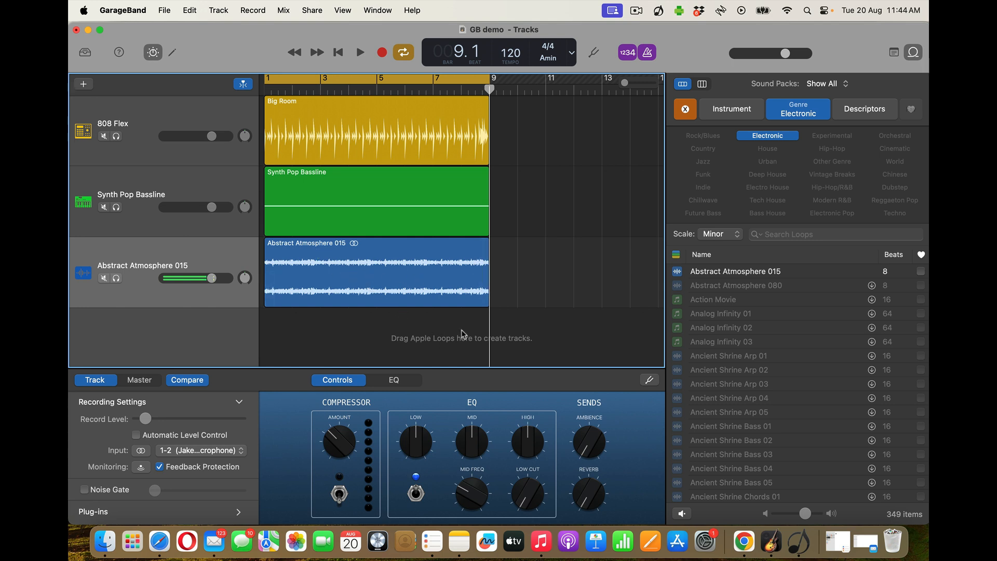
# Step: Copy the regions on all three tracks, paste them at bar 9, and undo the paste
pyautogui.moveTo(462, 333); pyautogui.dragTo(341, 134)
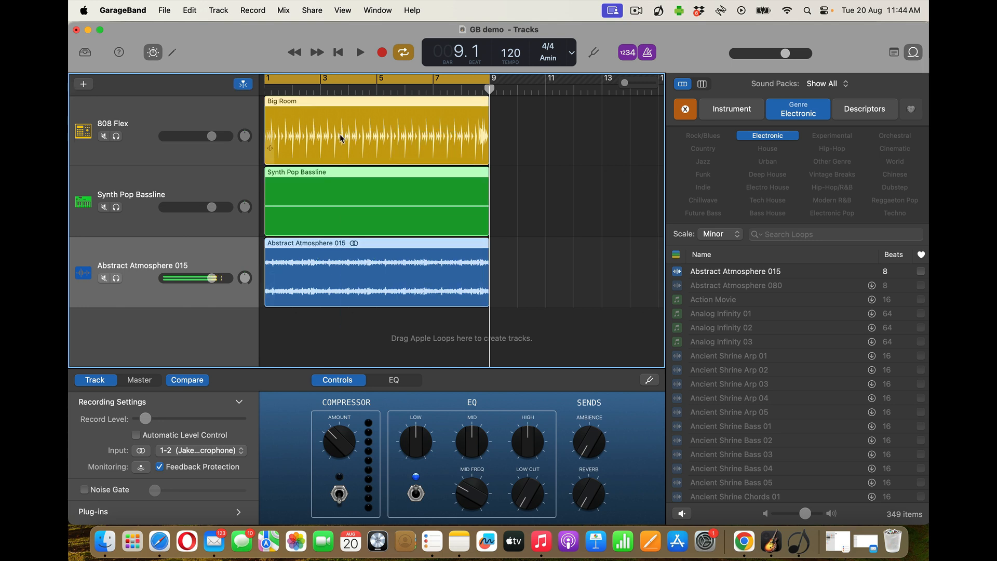
pyautogui.press('super+c')
pyautogui.press('super+v')
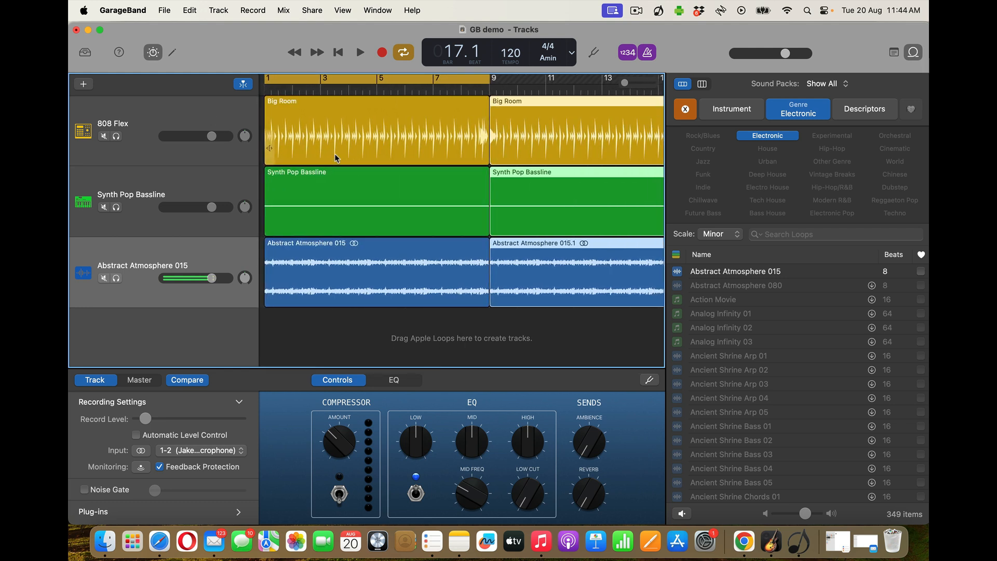
pyautogui.press('super+z')
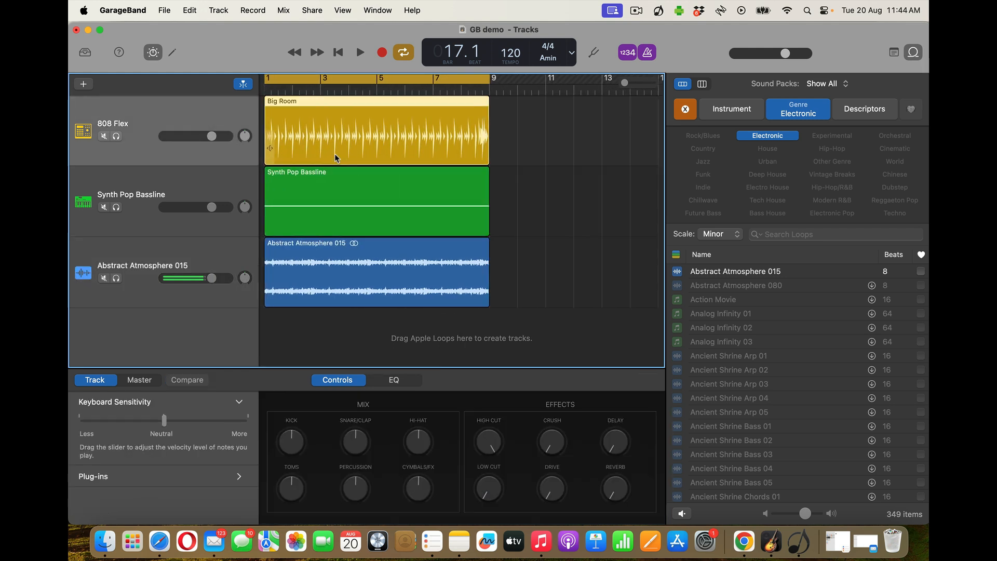
# Step: Play all three tracks together, stop playback, and return the playhead to bar 1
pyautogui.click(359, 53)
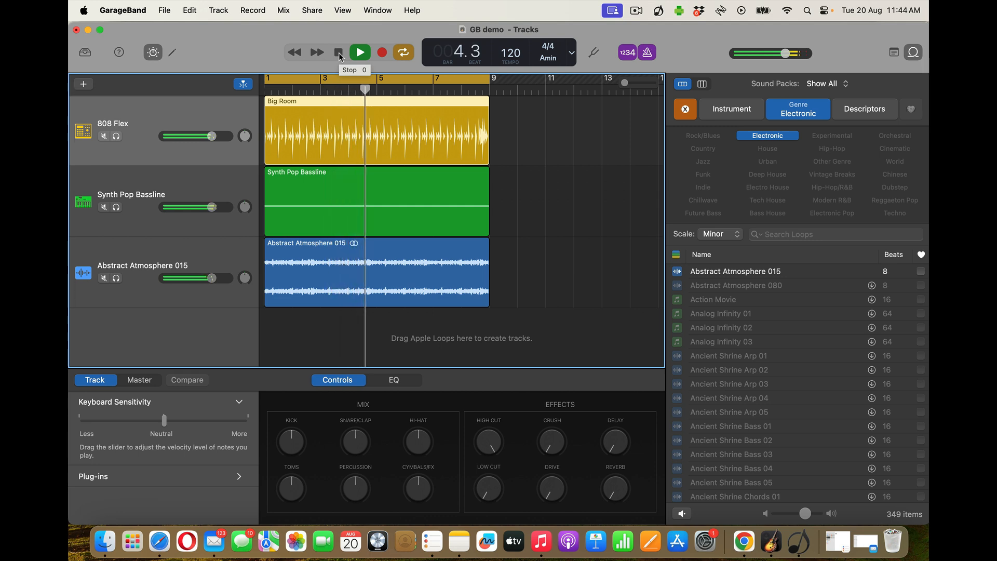
pyautogui.click(339, 52)
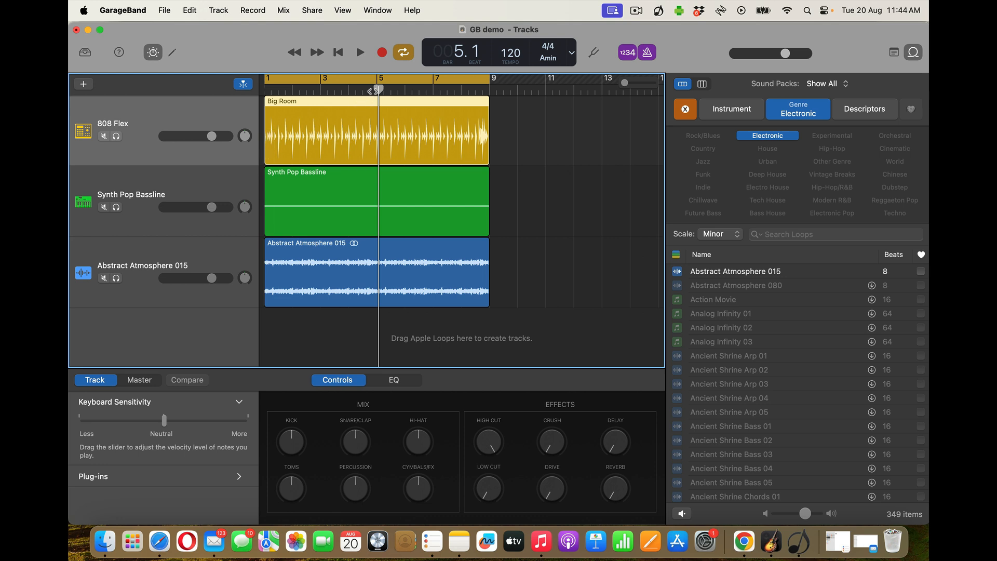
pyautogui.moveTo(377, 89); pyautogui.dragTo(230, 86)
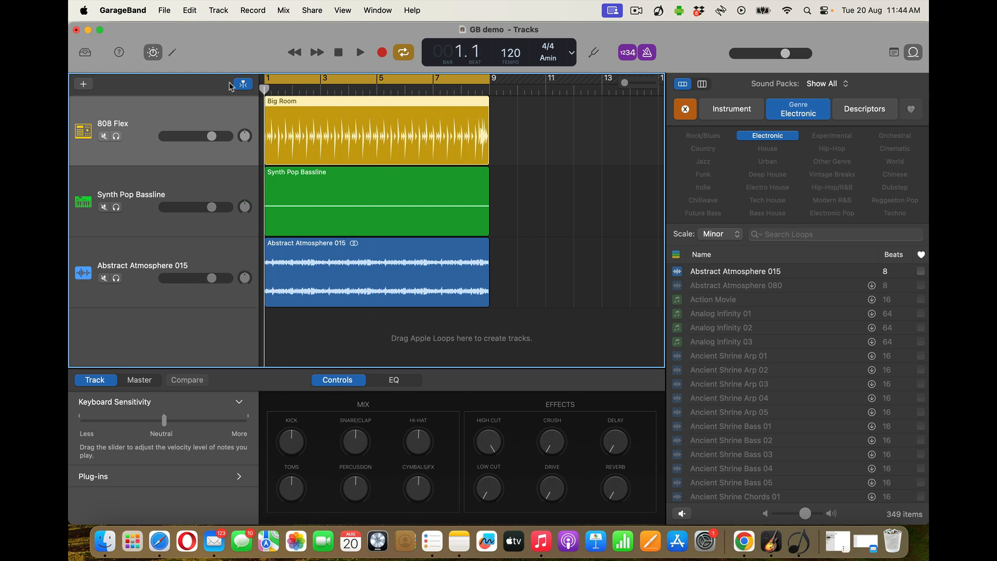
# Step: Solo the 808 Flex track and listen to it briefly
pyautogui.click(117, 137)
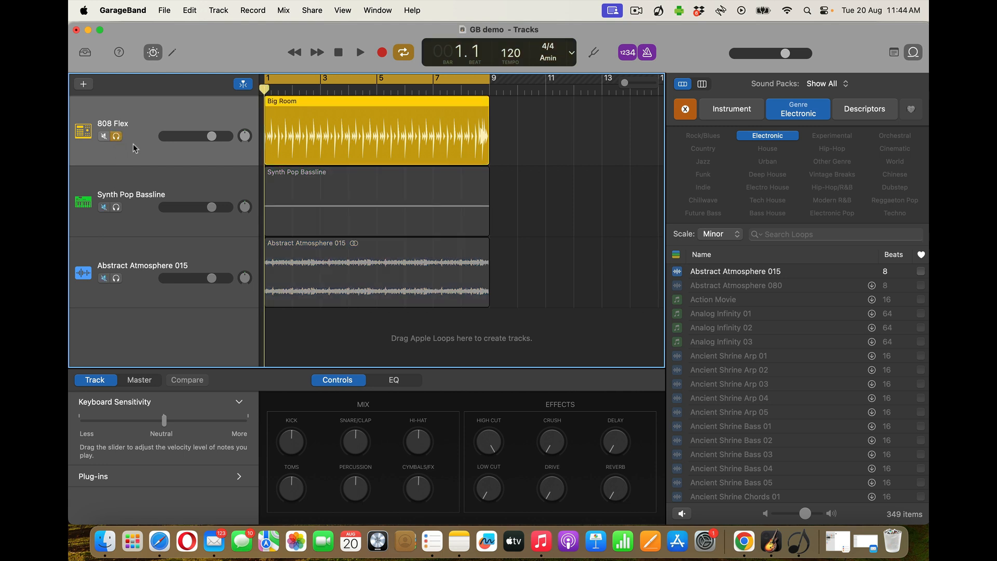
pyautogui.click(360, 53)
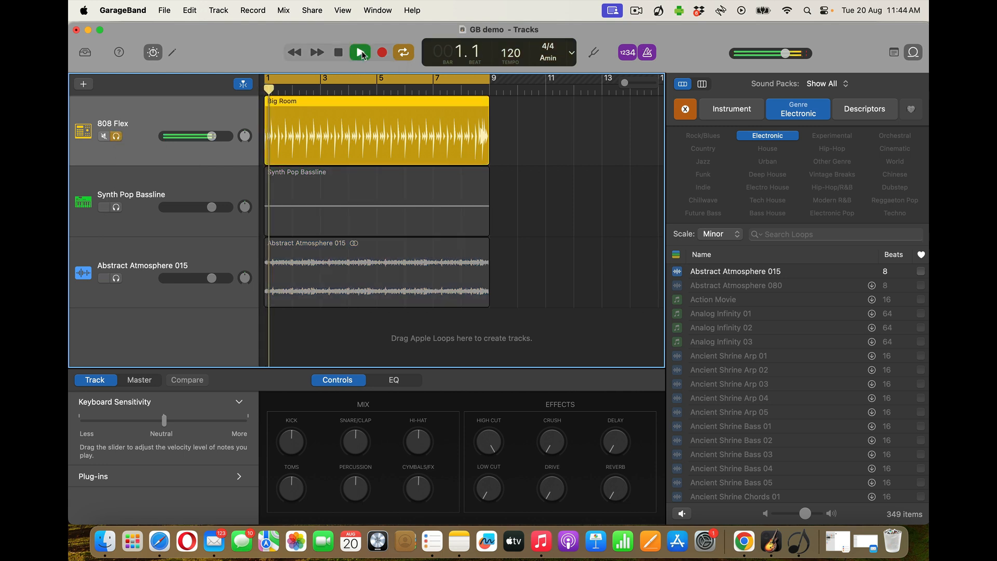
pyautogui.click(340, 53)
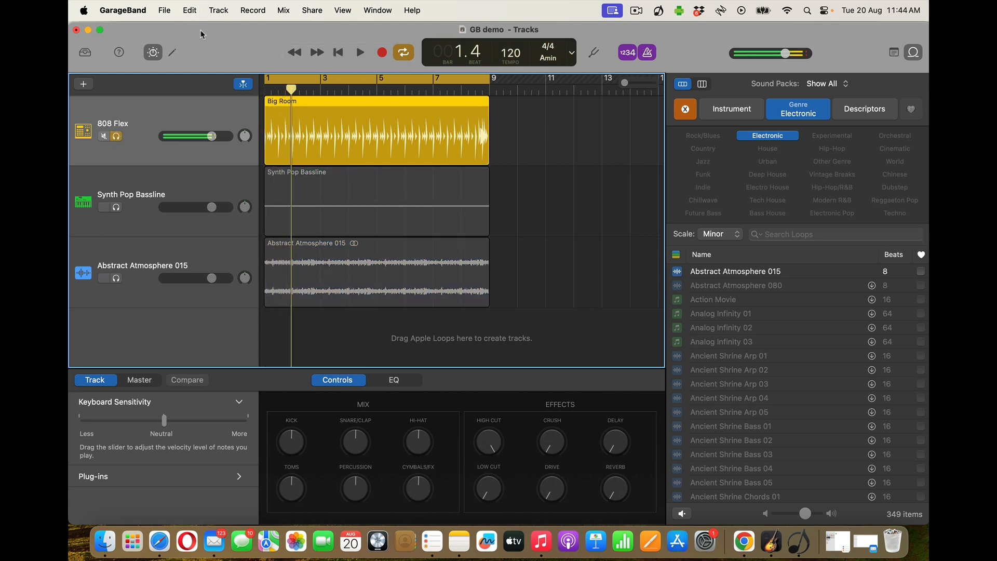
# Step: Check the available output devices in the Audio/MIDI settings, keep Telestream Audio Capture selected, and close the settings
pyautogui.click(125, 11)
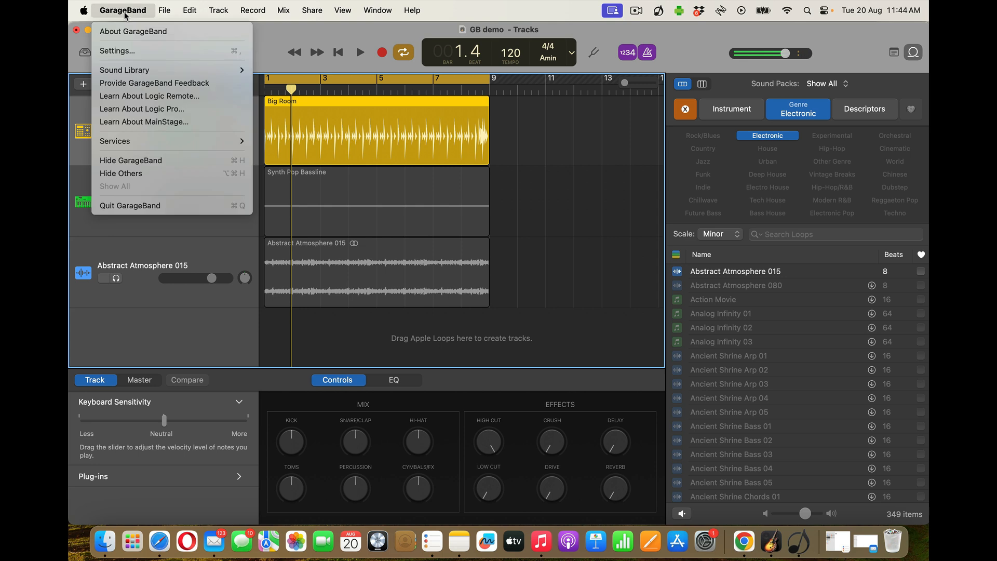
pyautogui.click(125, 52)
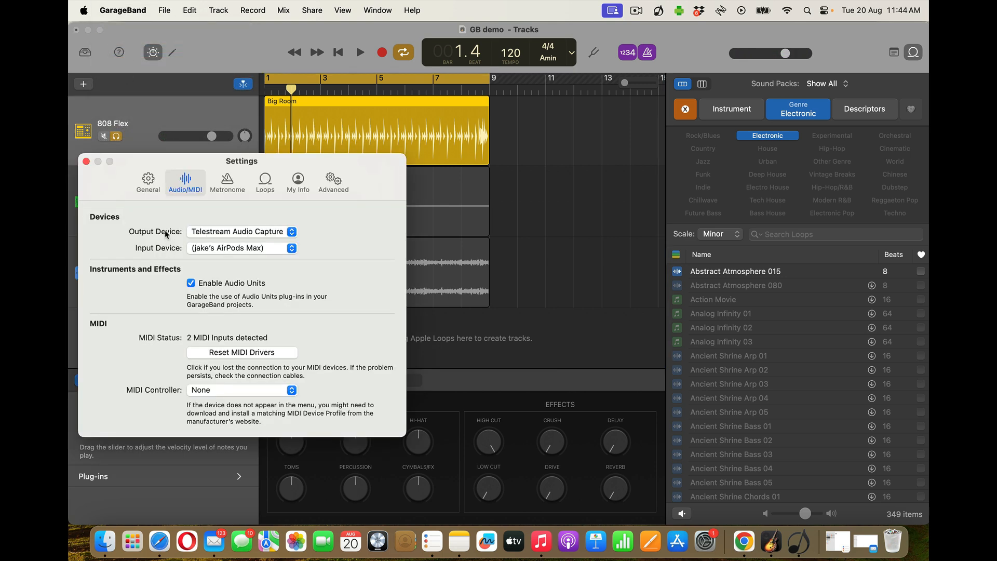
pyautogui.click(253, 235)
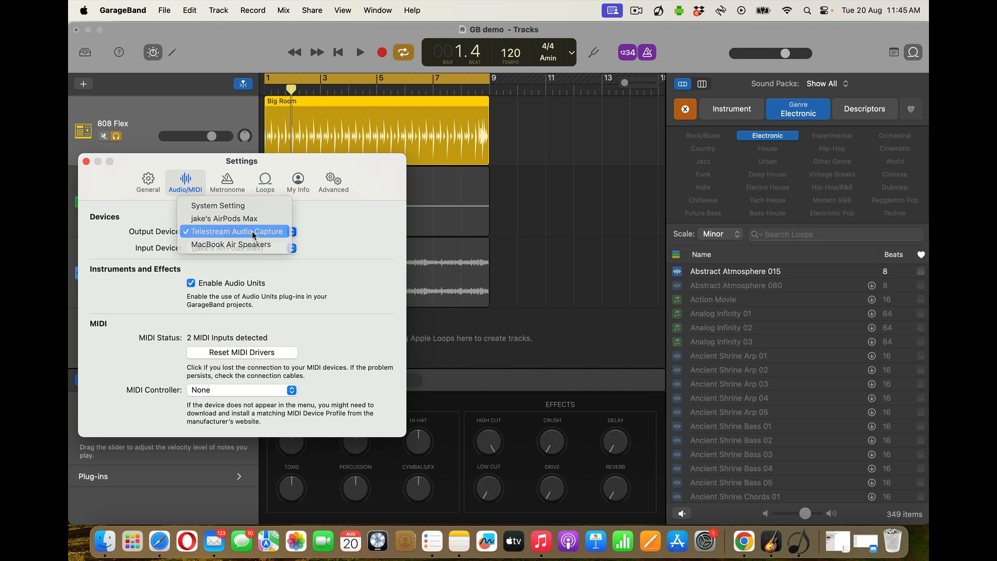
pyautogui.click(252, 232)
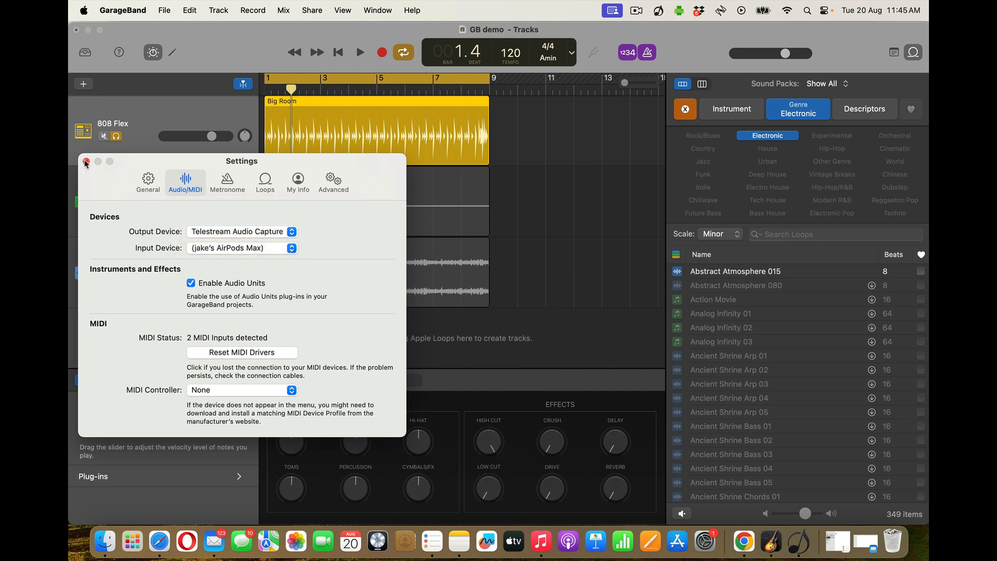
pyautogui.click(86, 162)
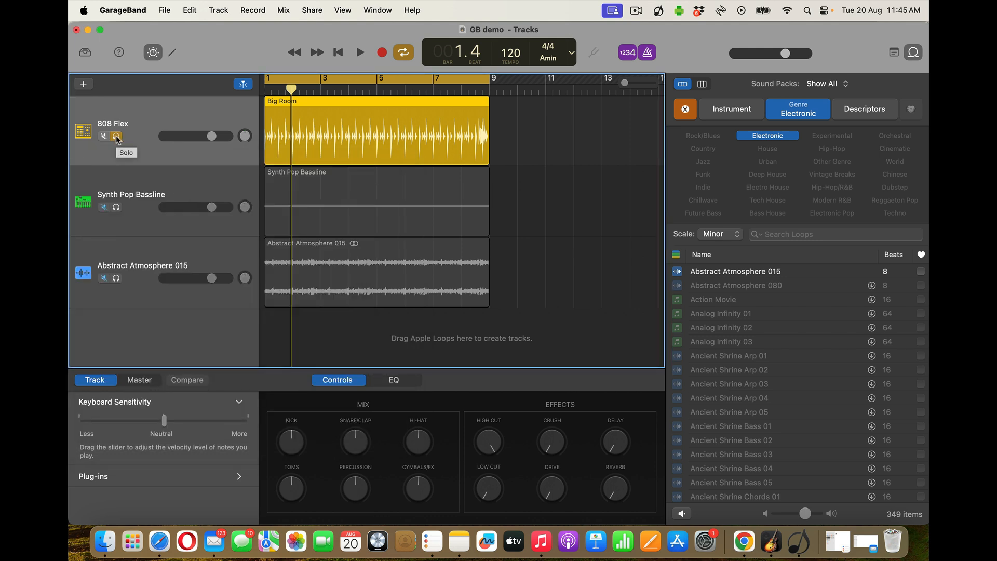
# Step: Turn off solo on the 808 Flex track and mute all three tracks
pyautogui.click(116, 137)
pyautogui.click(105, 136)
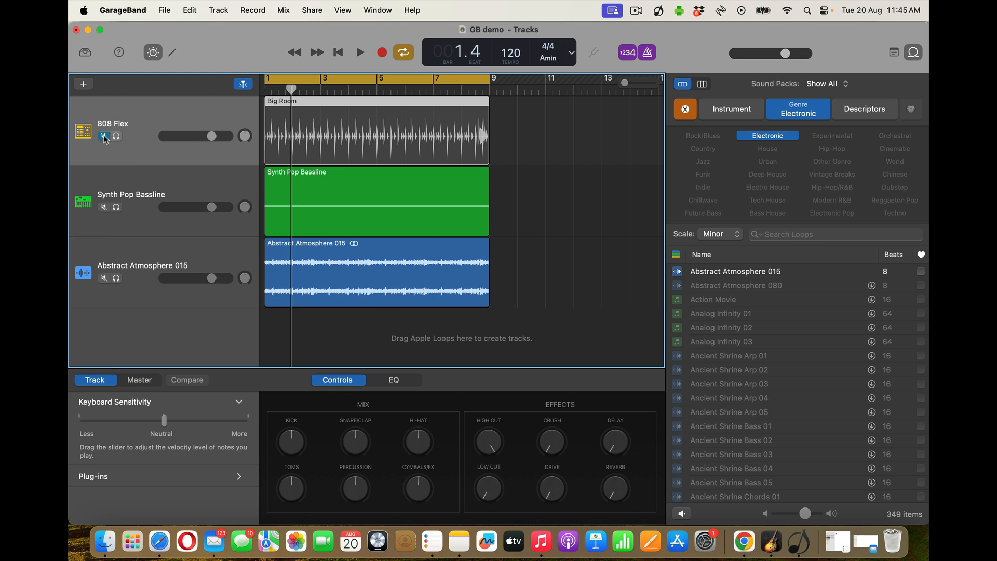
pyautogui.click(104, 208)
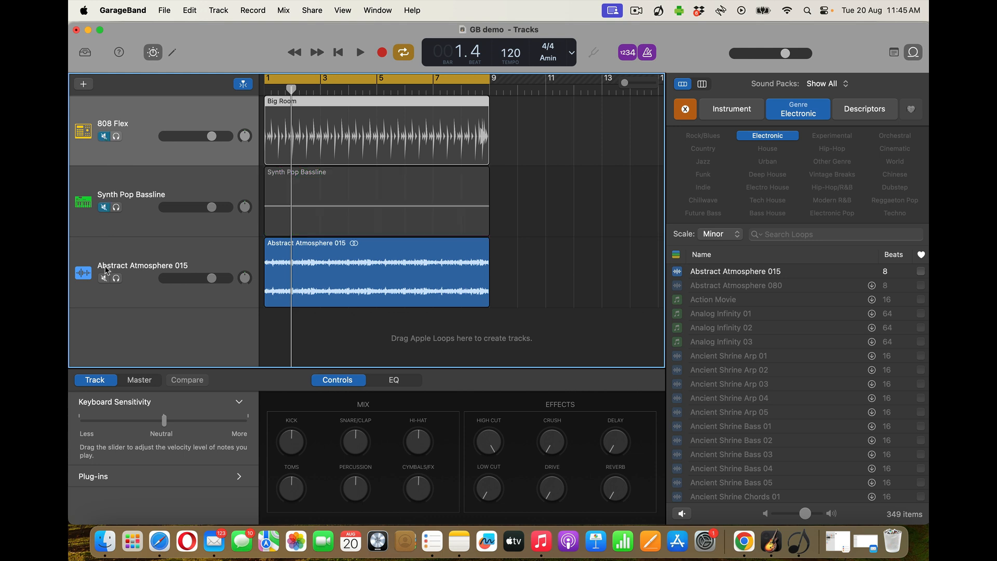
pyautogui.click(103, 279)
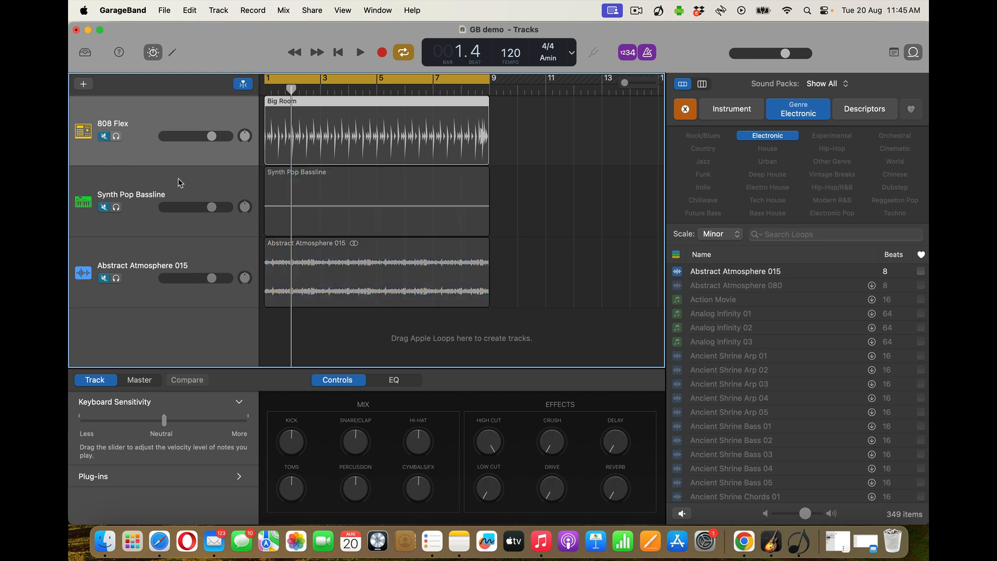
# Step: Play the project with every track muted, stop it, turn off the metronome, and return the playhead to bar 1
pyautogui.click(342, 53)
pyautogui.click(357, 54)
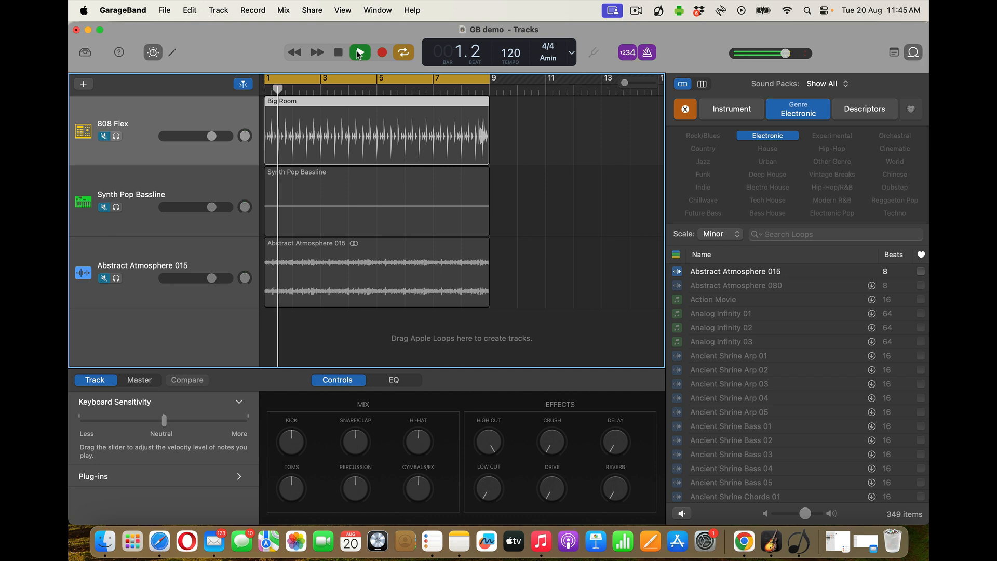
pyautogui.click(340, 54)
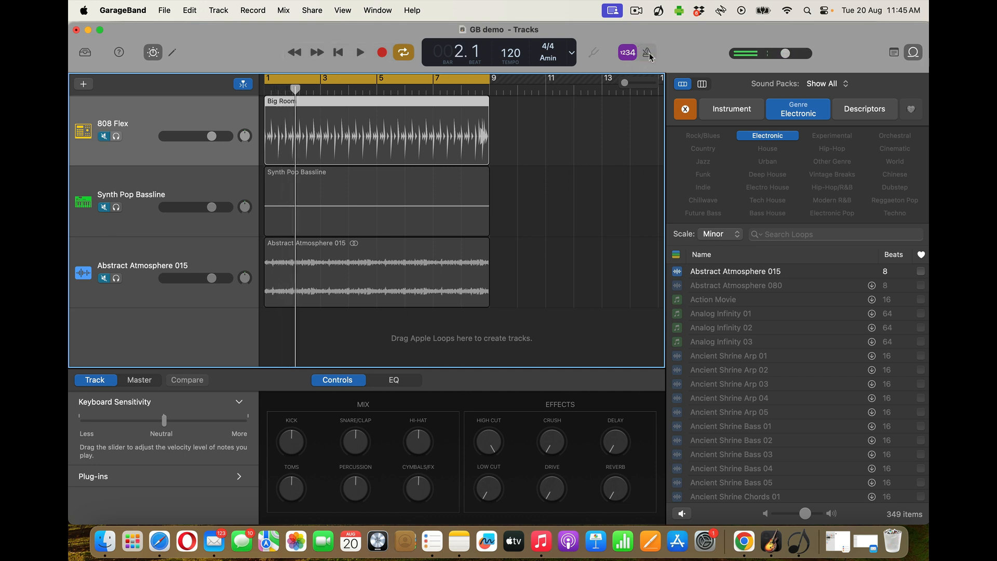
pyautogui.click(338, 53)
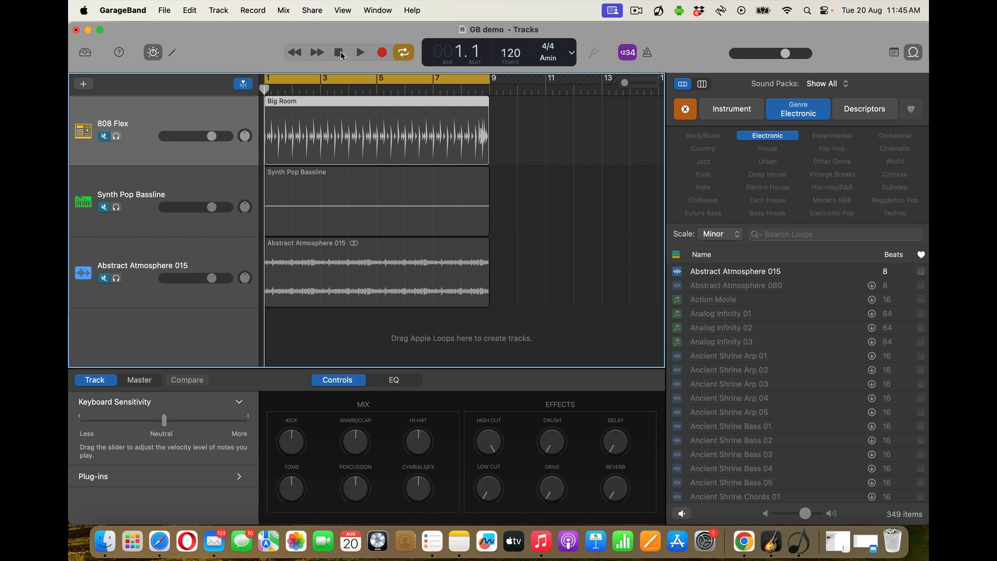
# Step: Unmute the 808 Flex track and play it on its own briefly
pyautogui.click(105, 137)
pyautogui.click(360, 53)
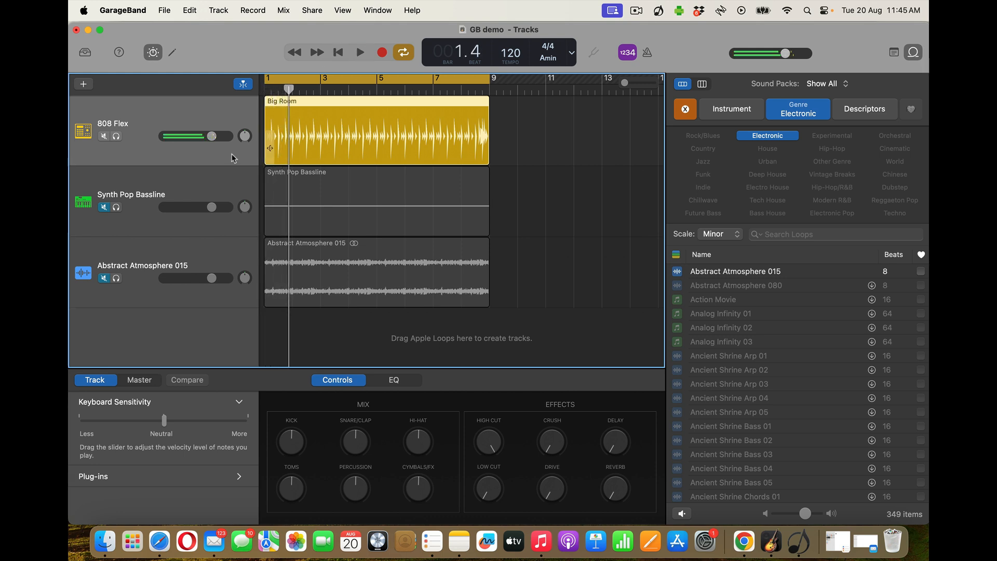
pyautogui.click(338, 53)
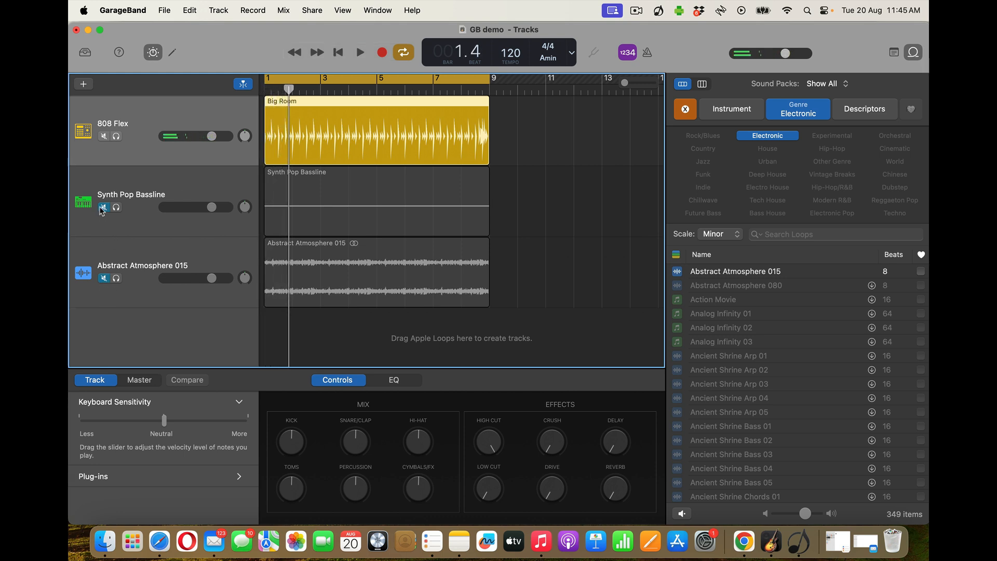
# Step: Unmute the Synth Pop Bassline track and play it with the drums from bar 1, keeping Abstract Atmosphere 015 muted
pyautogui.click(103, 207)
pyautogui.click(103, 279)
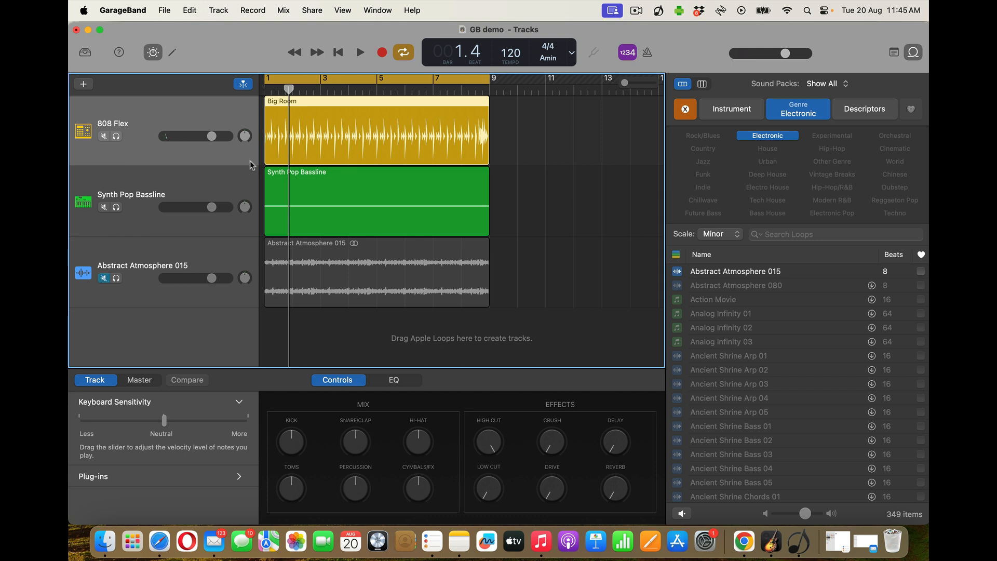
pyautogui.click(339, 53)
pyautogui.click(360, 53)
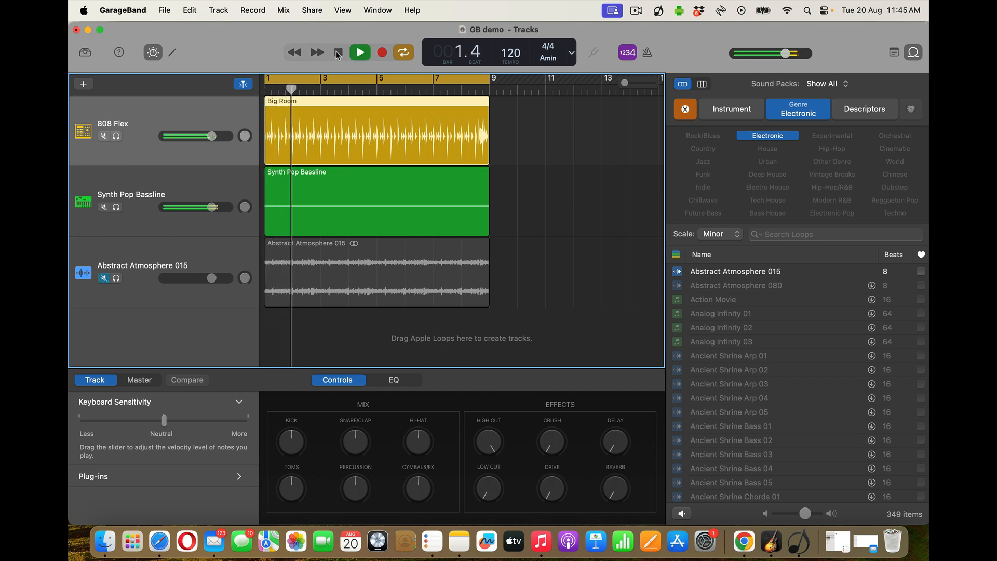
pyautogui.click(338, 53)
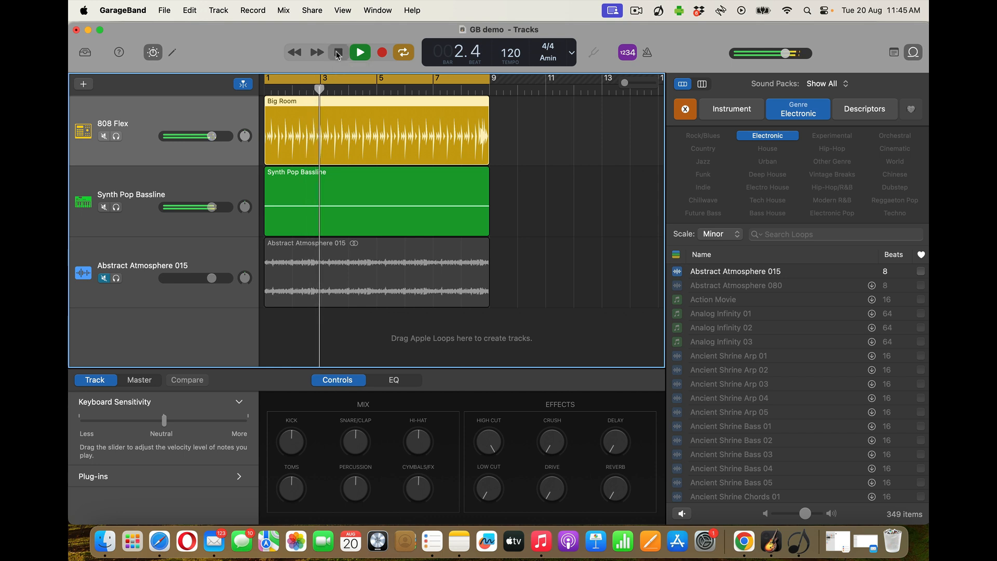
# Step: Unmute and solo the Abstract Atmosphere 015 track, play it briefly, and return the playhead to bar 1
pyautogui.click(104, 278)
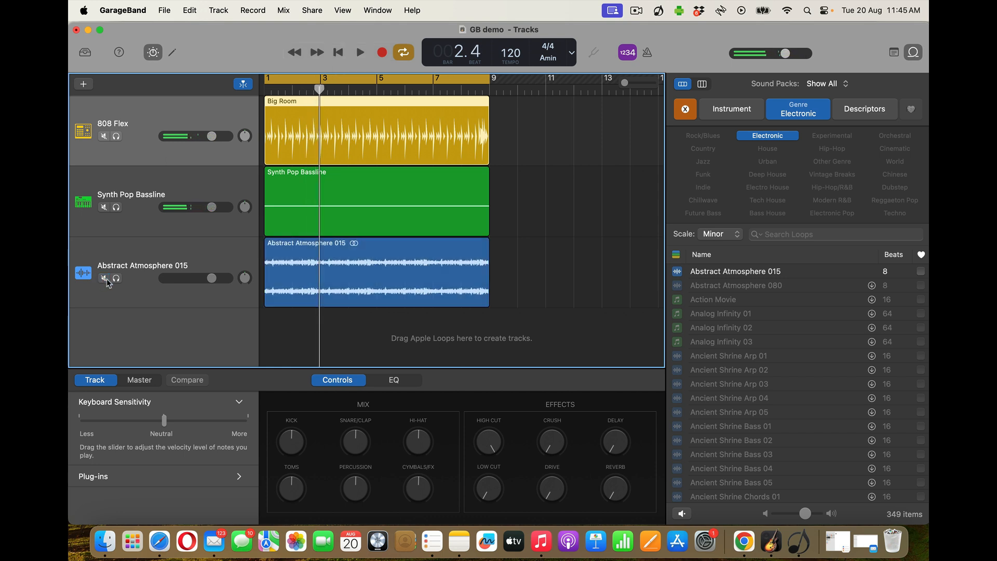
pyautogui.click(116, 279)
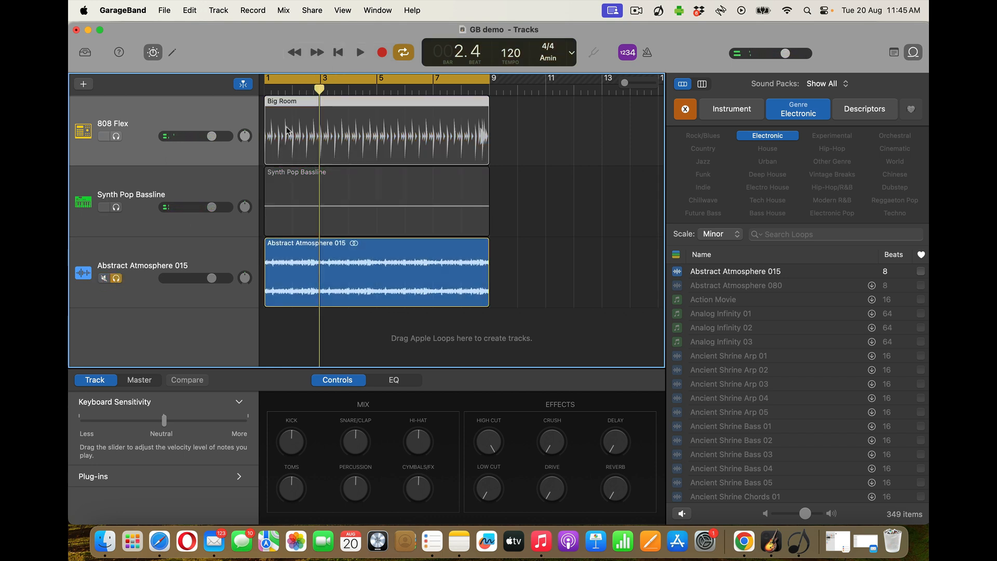
pyautogui.click(363, 52)
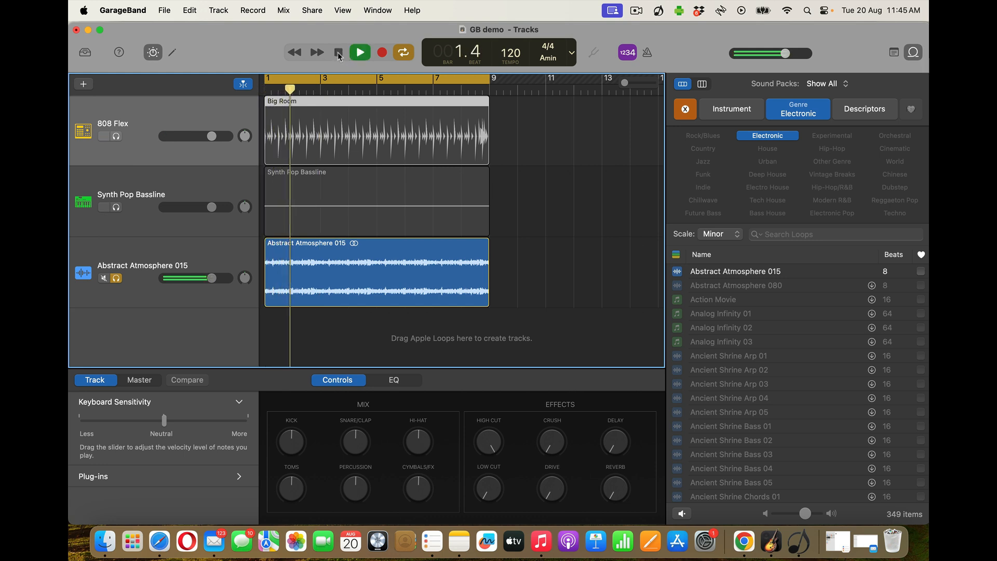
pyautogui.click(338, 53)
pyautogui.click(338, 53)
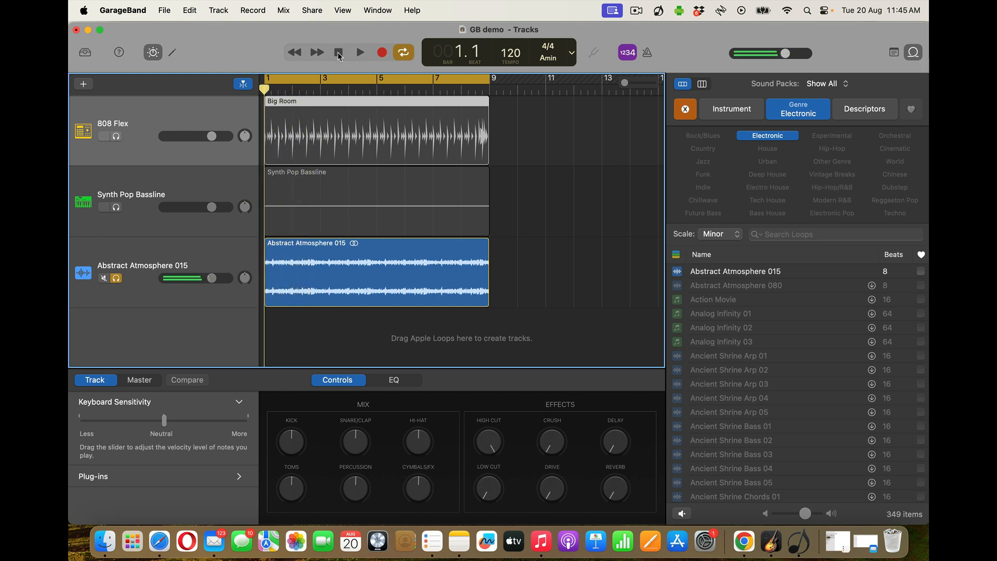
# Step: Turn off solo on the Abstract Atmosphere 015 track and hide the Smart Controls
pyautogui.click(117, 278)
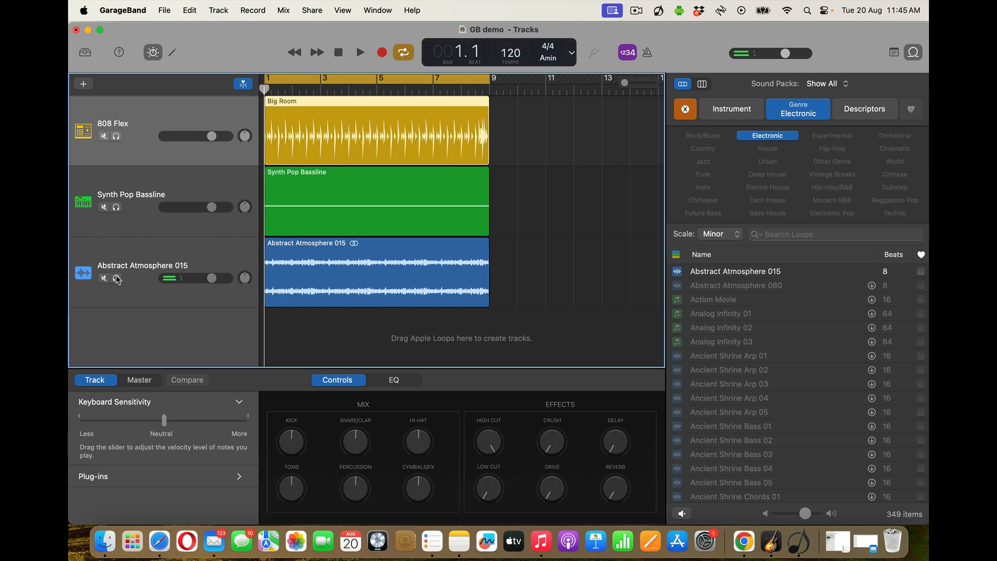
pyautogui.click(154, 52)
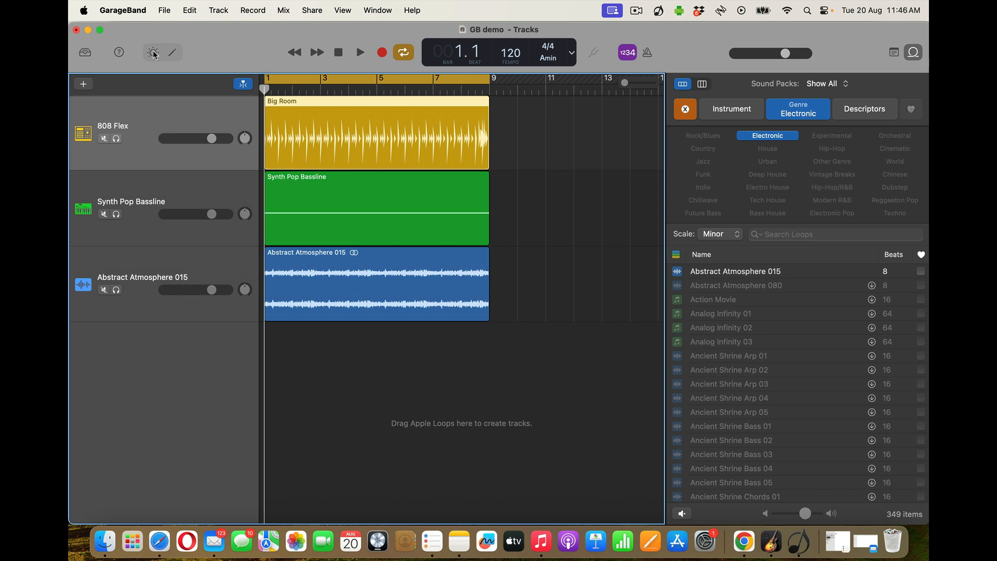
# Step: Raise the volume of all three tracks to the maximum of +6.0 dB and play the loud mix twice from bar 1
pyautogui.moveTo(210, 139); pyautogui.dragTo(228, 138)
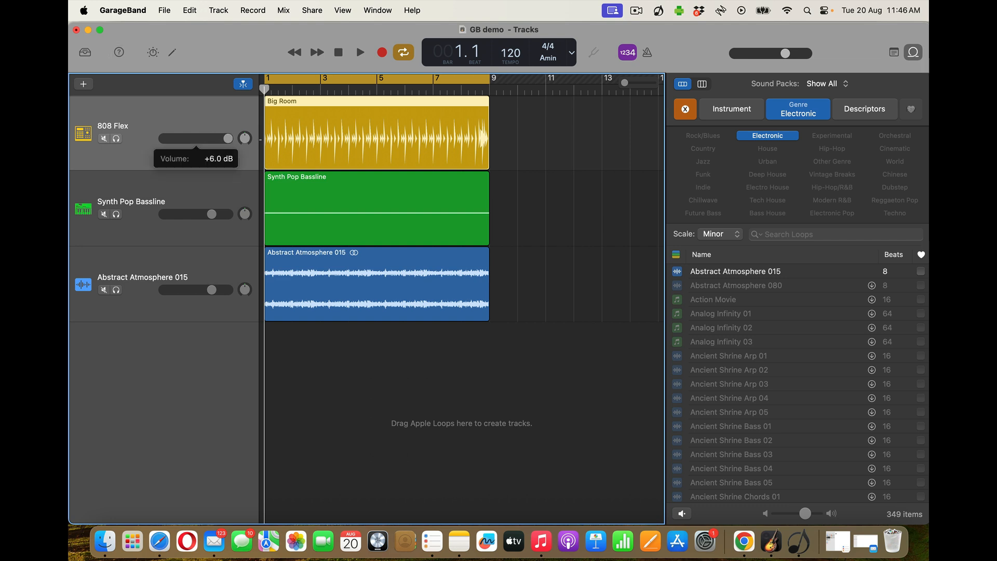
pyautogui.moveTo(212, 215); pyautogui.dragTo(229, 215)
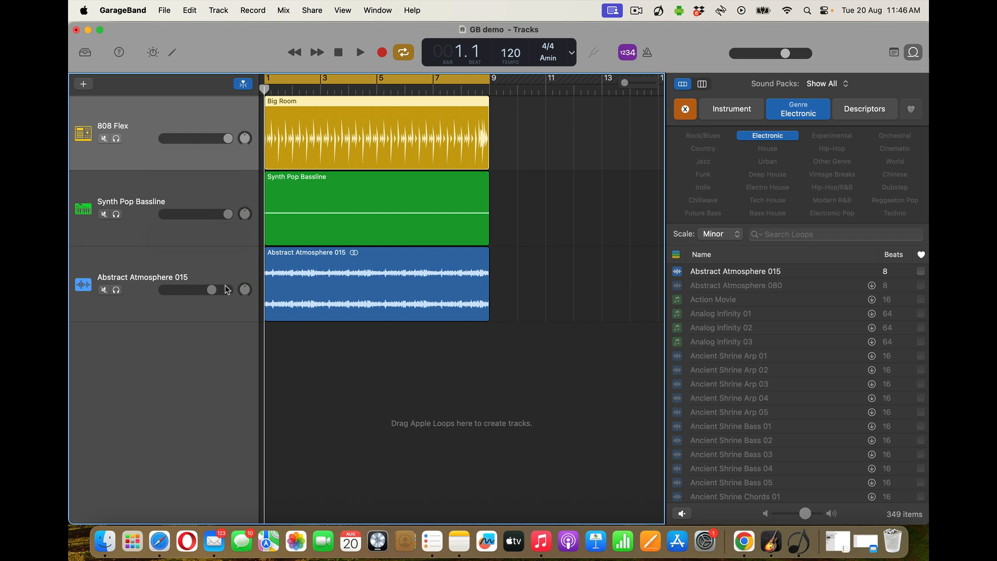
pyautogui.moveTo(211, 290); pyautogui.dragTo(228, 290)
pyautogui.click(361, 52)
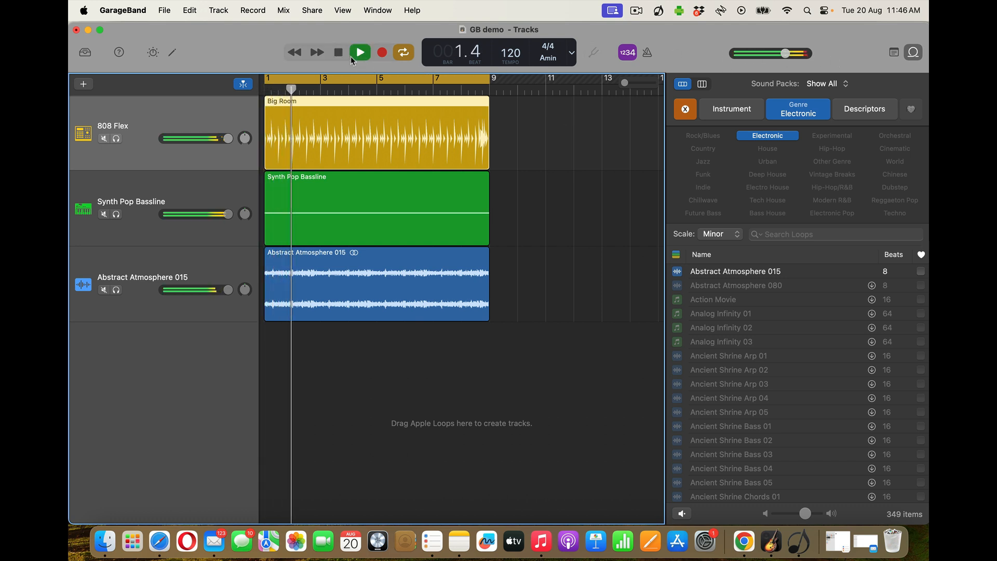
pyautogui.press('space')
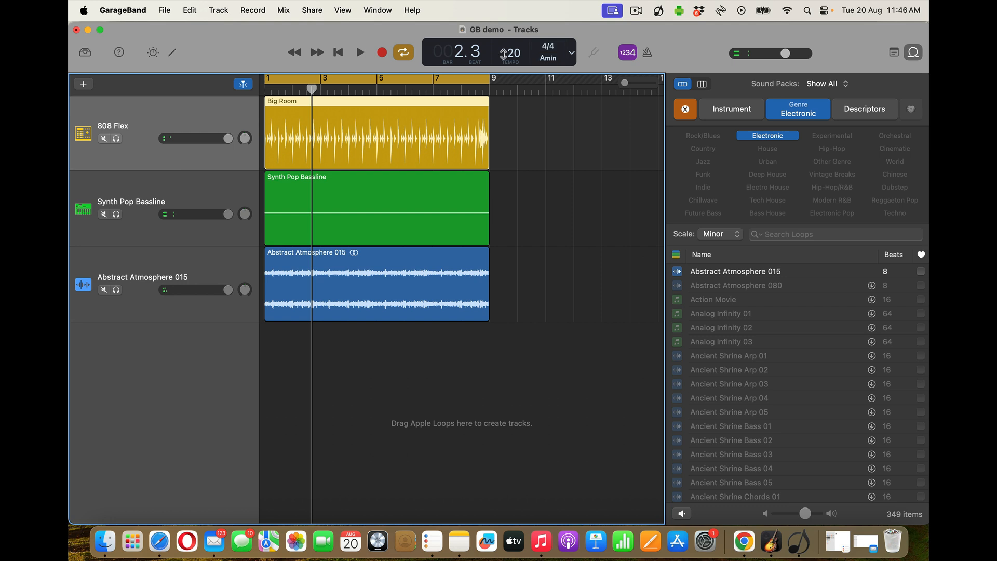
pyautogui.click(360, 52)
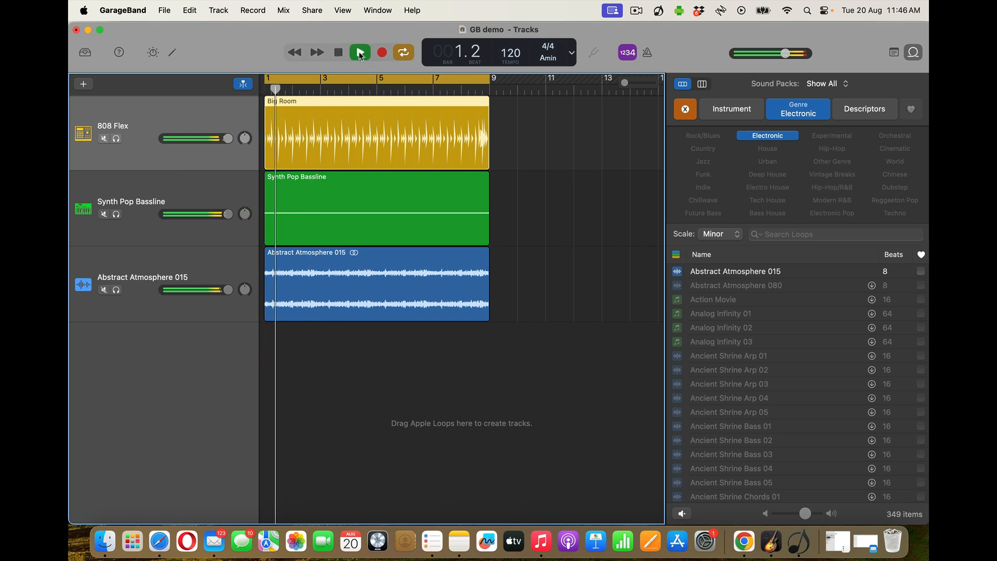
pyautogui.click(337, 53)
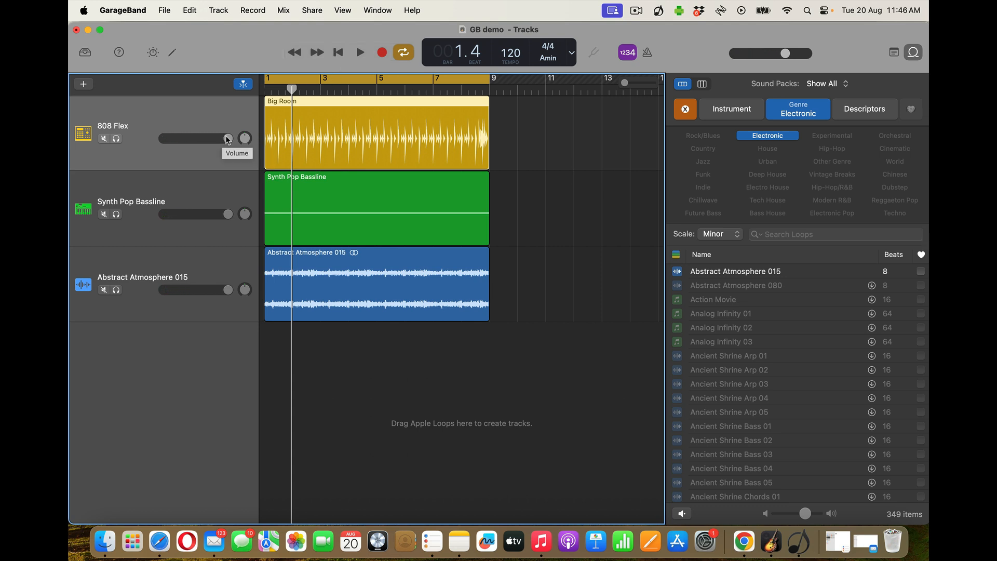
# Step: Lower the volume of all three tracks to the minimum, keeping the cycle range switched on
pyautogui.moveTo(228, 138); pyautogui.dragTo(164, 138)
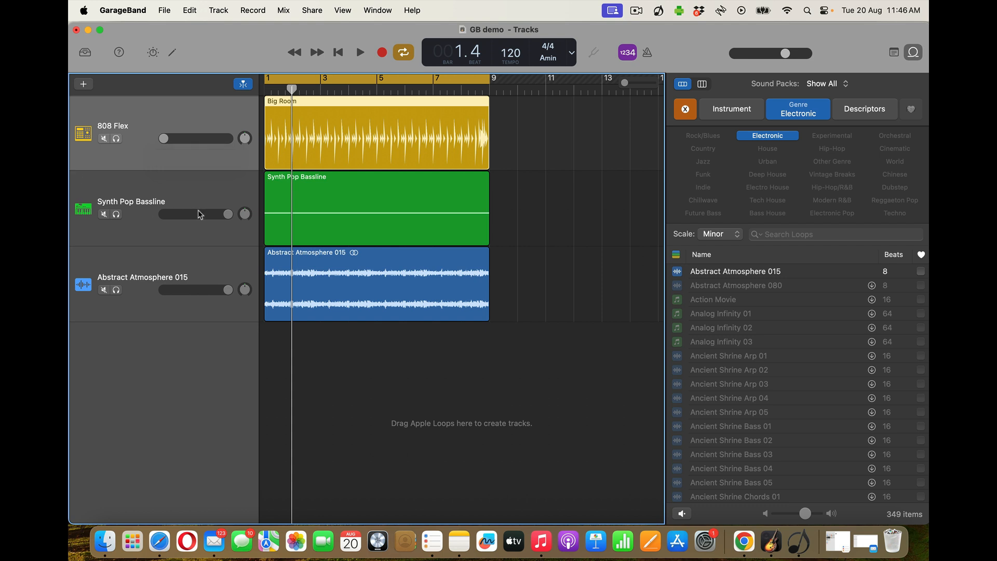
pyautogui.moveTo(228, 214); pyautogui.dragTo(164, 214)
pyautogui.moveTo(226, 290); pyautogui.dragTo(164, 290)
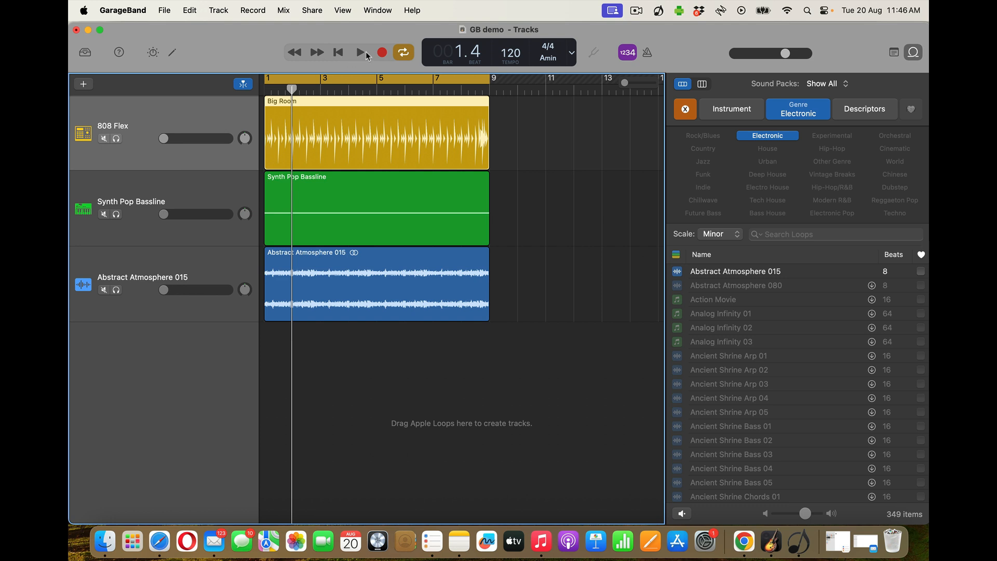
pyautogui.click(407, 52)
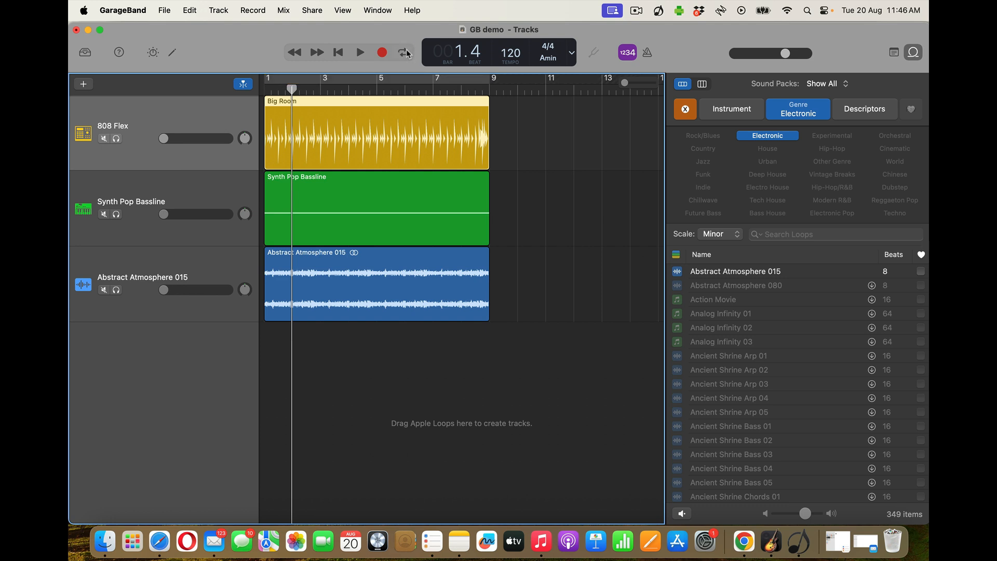
pyautogui.click(407, 53)
# Step: Play the project and raise the 808 Flex track's volume to about -6.6 dB while listening, and stop playback
pyautogui.click(361, 55)
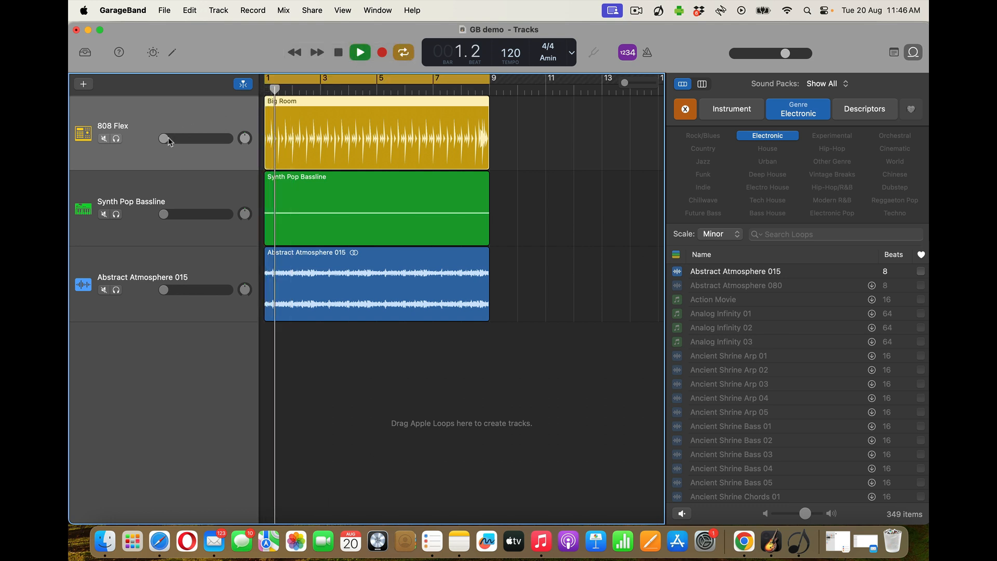
pyautogui.moveTo(164, 138); pyautogui.dragTo(194, 138)
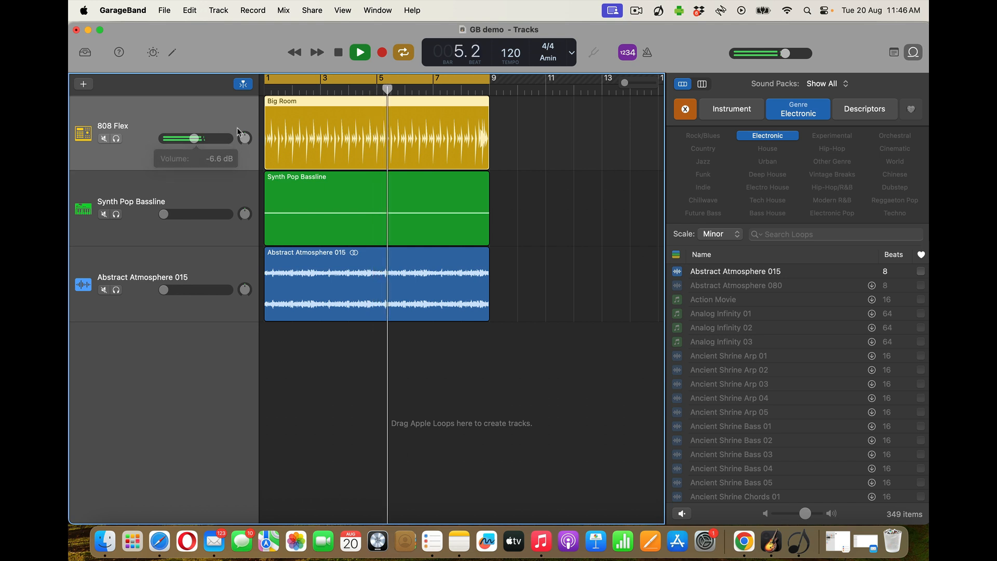
pyautogui.click(337, 53)
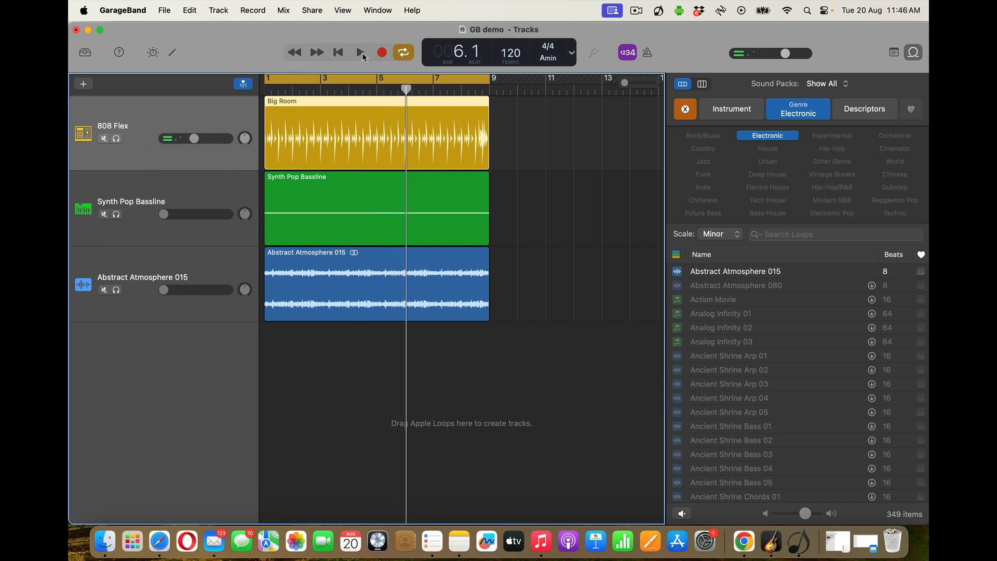
# Step: During playback from bar 1, raise the Synth Pop Bassline volume to about -14.6 dB and Abstract Atmosphere 015 to about -4.1 dB
pyautogui.click(360, 53)
pyautogui.moveTo(163, 214); pyautogui.dragTo(205, 216)
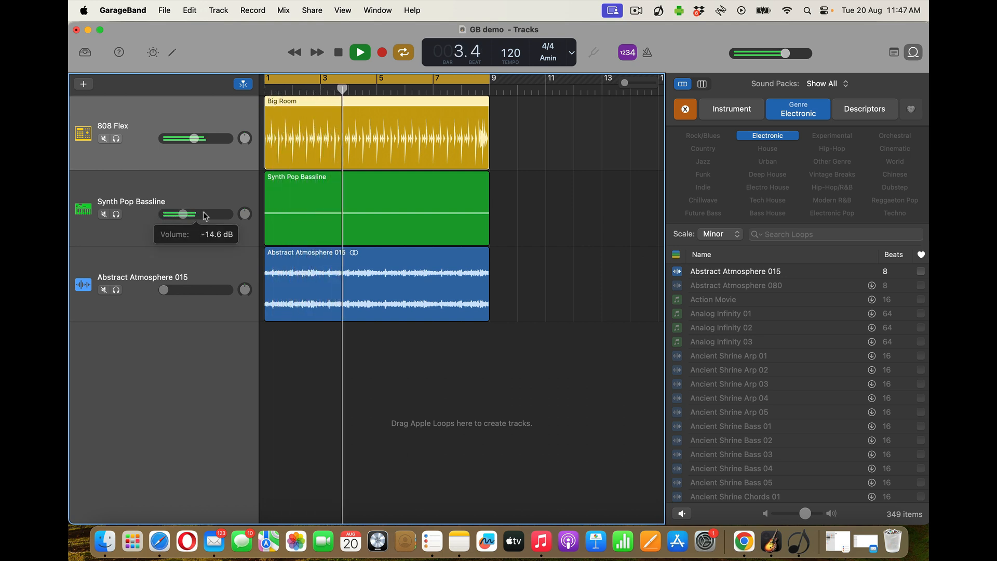
pyautogui.click(163, 290)
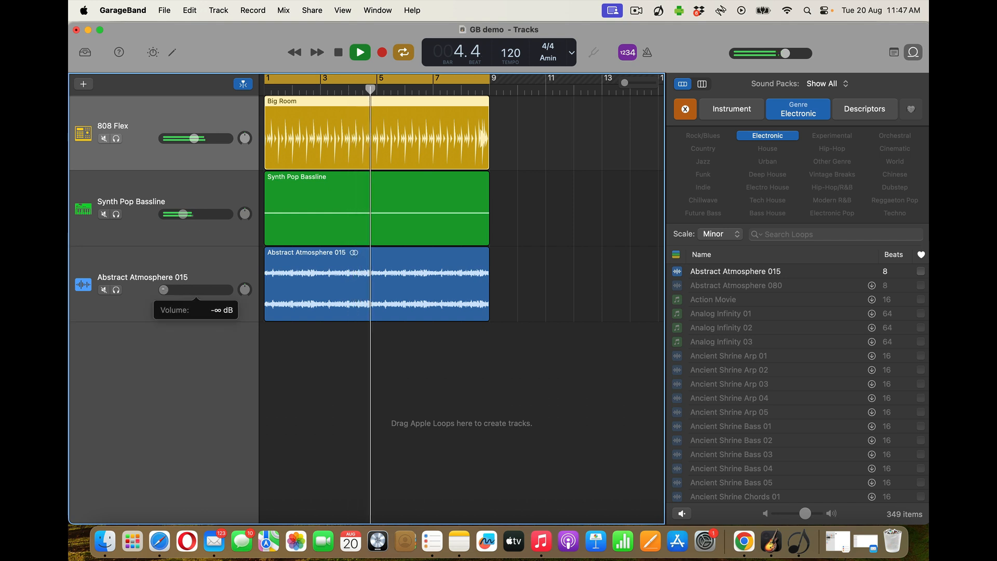
pyautogui.moveTo(164, 290); pyautogui.dragTo(200, 290)
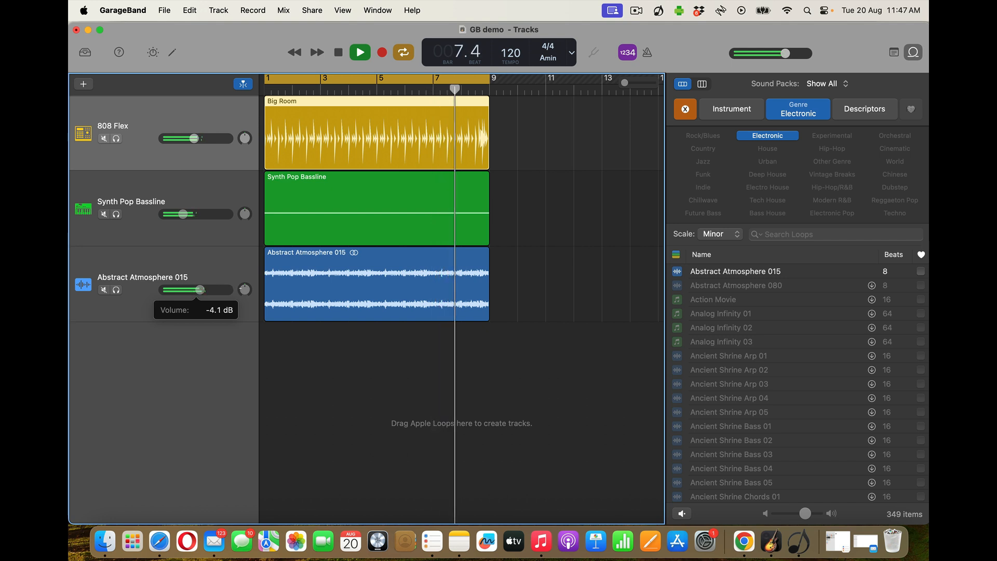
# Step: While the mix plays, raise 808 Flex to about -3.4 dB and turn Synth Pop Bassline and Abstract Atmosphere 015 up slightly
pyautogui.click(194, 138)
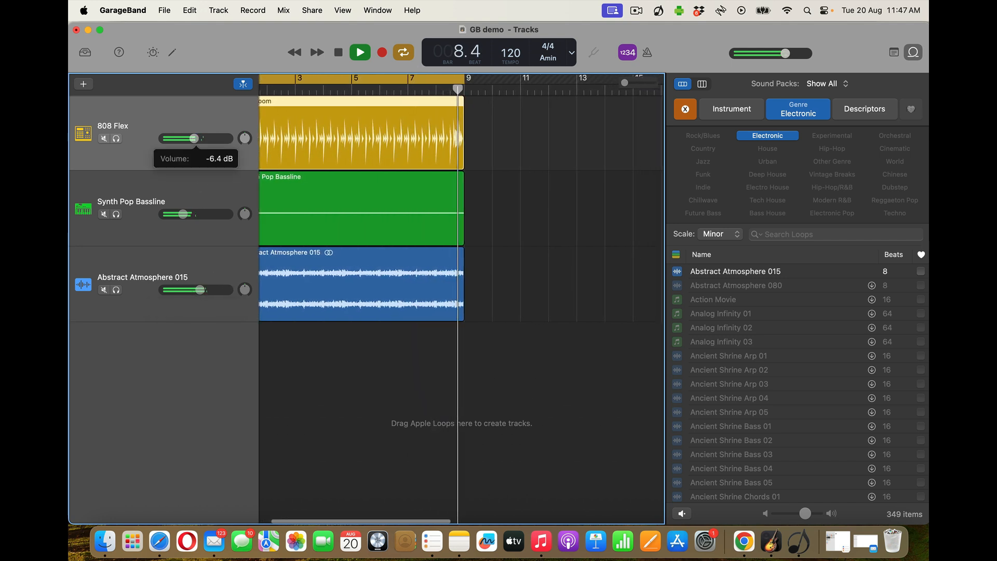
pyautogui.moveTo(194, 138); pyautogui.dragTo(212, 141)
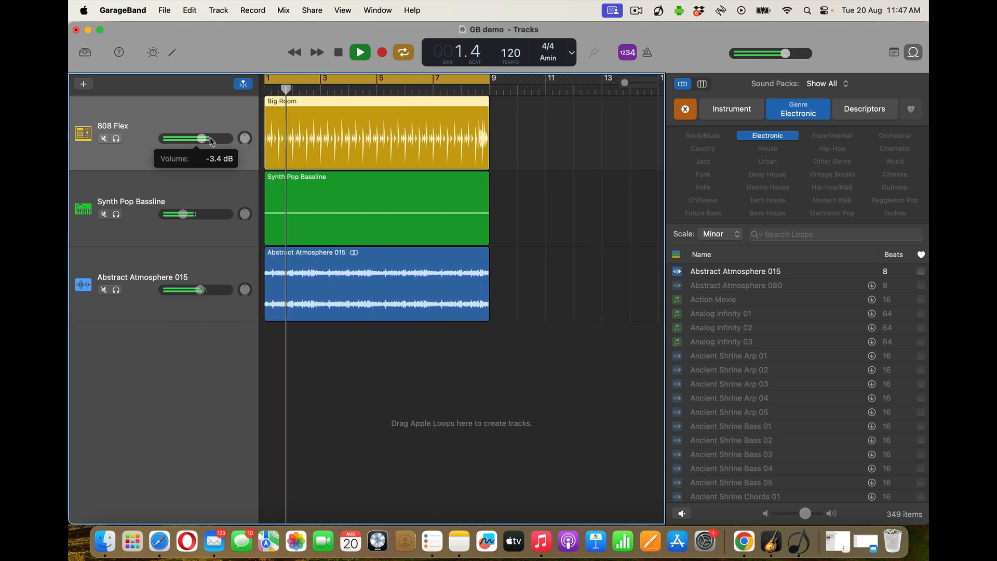
pyautogui.moveTo(183, 214); pyautogui.dragTo(190, 214)
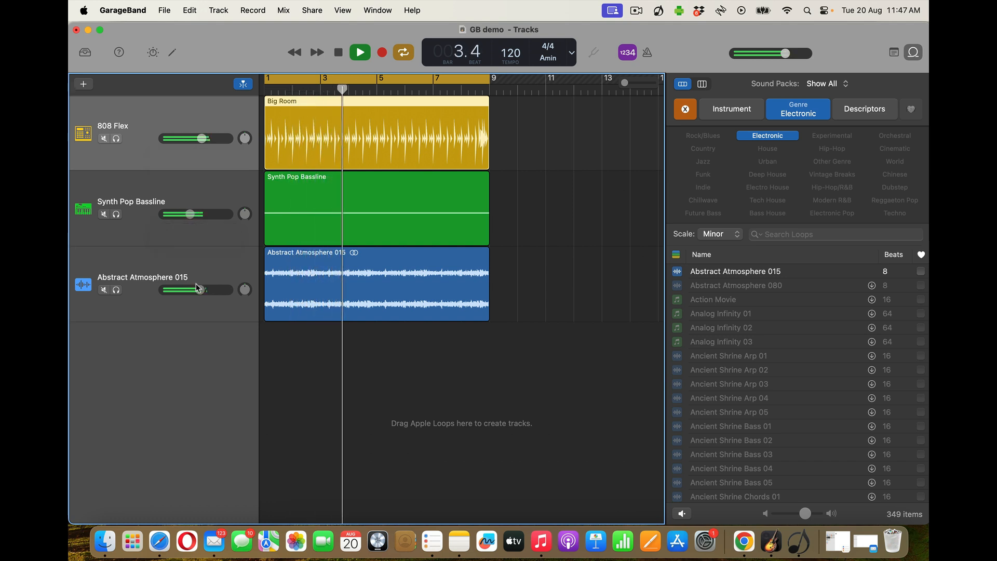
pyautogui.moveTo(197, 287); pyautogui.dragTo(208, 289)
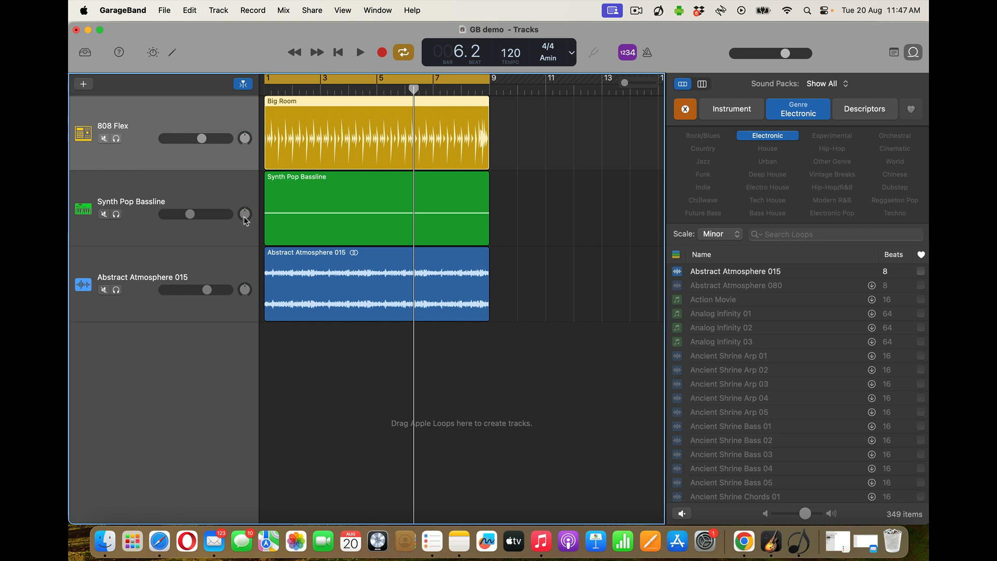
# Step: Pan the Synth Pop Bassline track right to about +28 and Abstract Atmosphere 015 left to about -32
pyautogui.moveTo(246, 221); pyautogui.dragTo(246, 219)
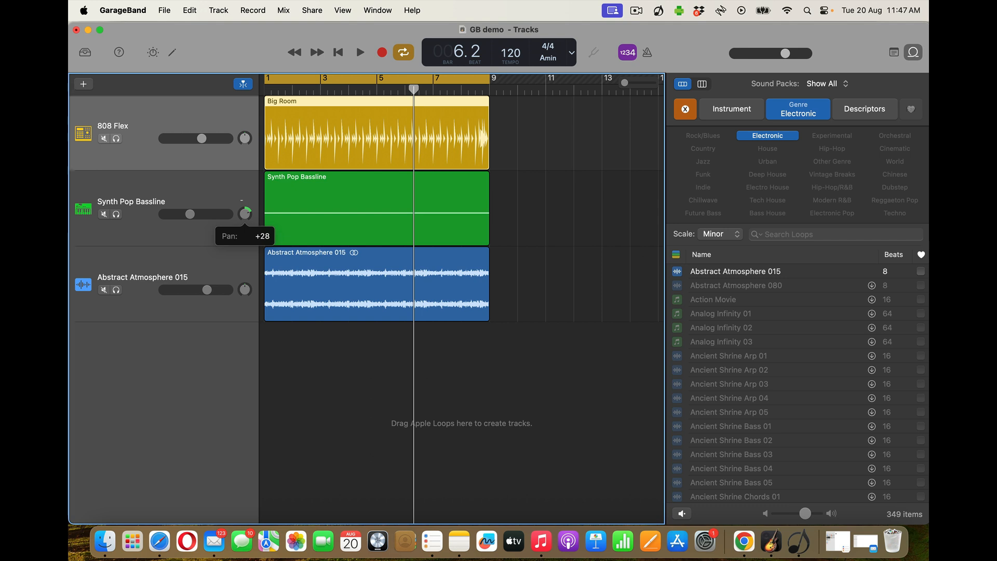
pyautogui.click(245, 290)
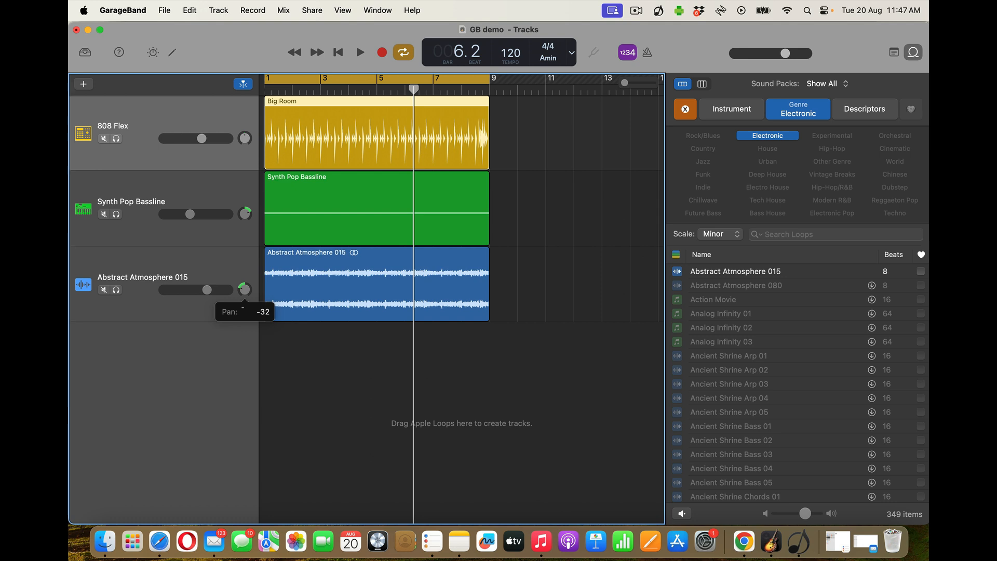
pyautogui.moveTo(245, 289); pyautogui.dragTo(244, 311)
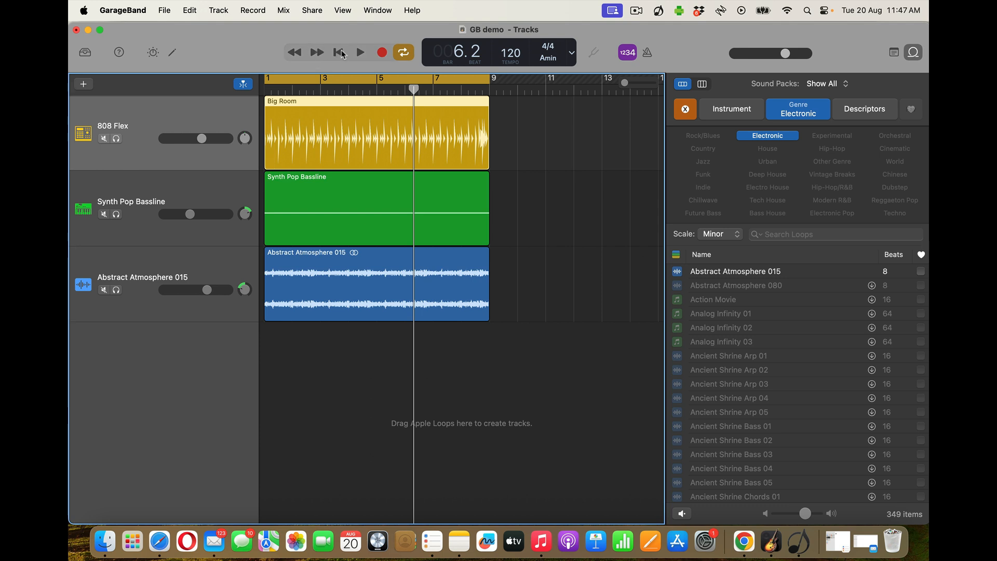
# Step: Return the playhead to bar 1 and play the panned mix for a few bars
pyautogui.click(336, 52)
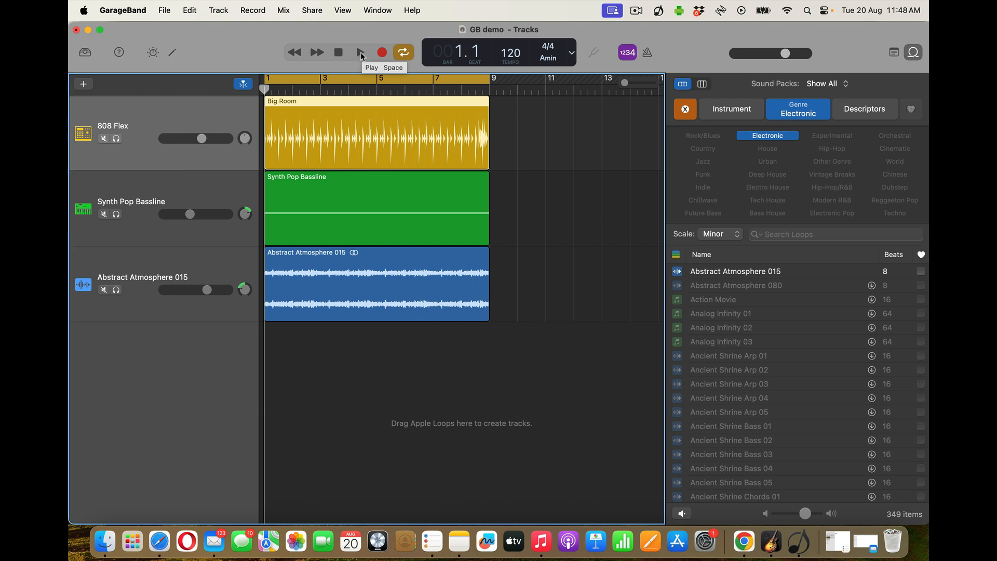
pyautogui.click(361, 53)
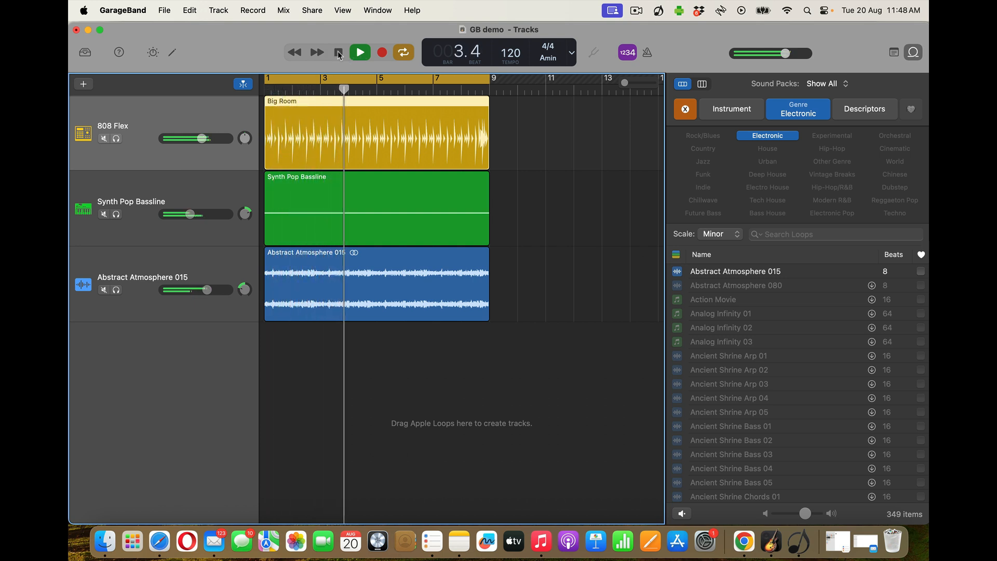
pyautogui.click(338, 52)
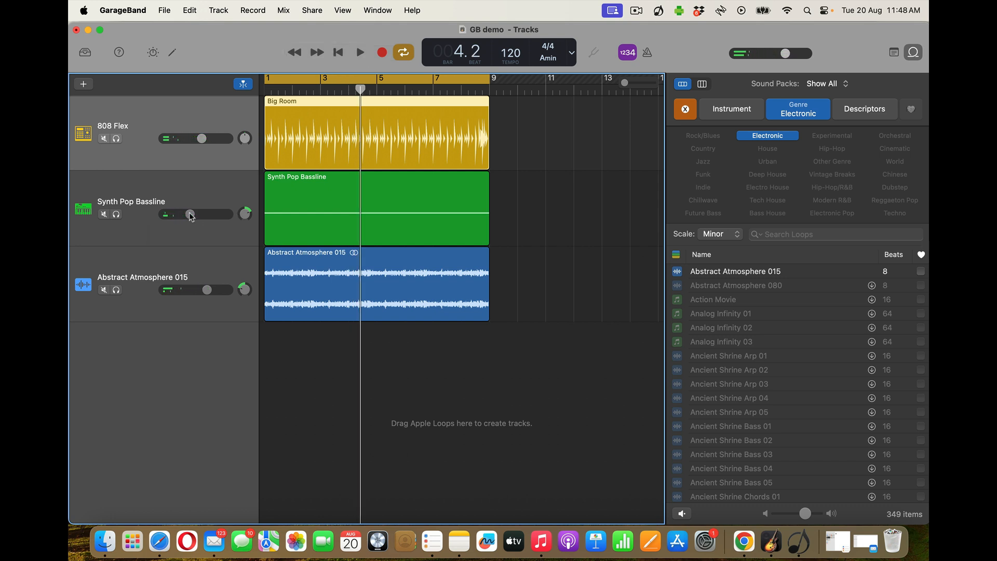
# Step: Turn the Synth Pop Bassline track's volume up further in two stages, listening to the mix from bar 1, and stop playback
pyautogui.click(190, 214)
pyautogui.moveTo(191, 214); pyautogui.dragTo(203, 215)
pyautogui.click(363, 52)
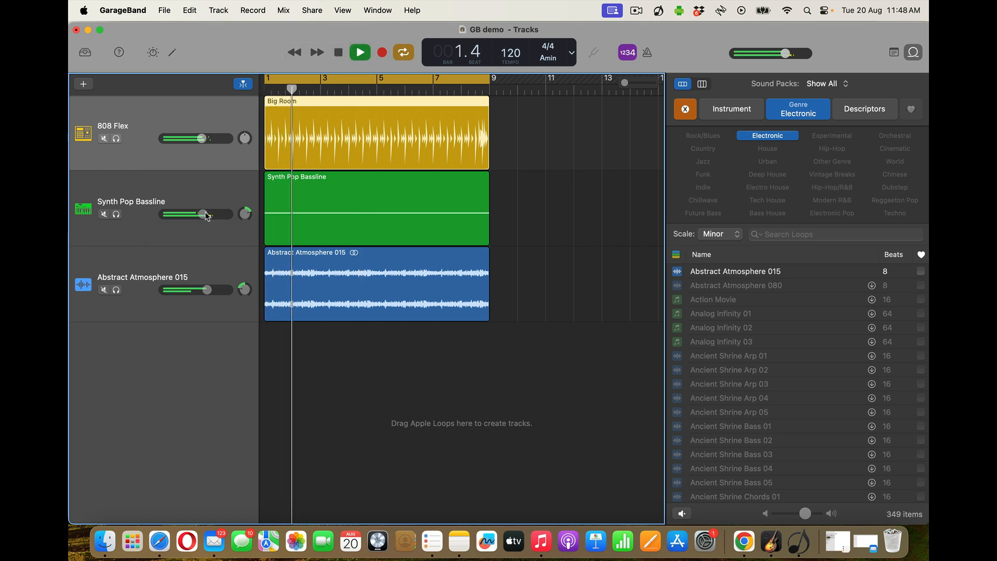
pyautogui.moveTo(203, 214); pyautogui.dragTo(210, 214)
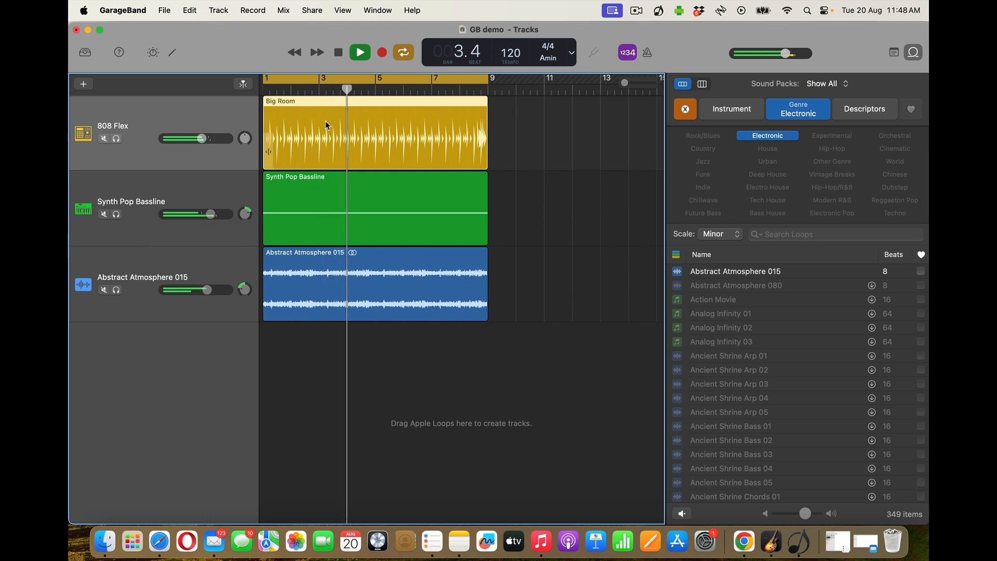
pyautogui.click(338, 54)
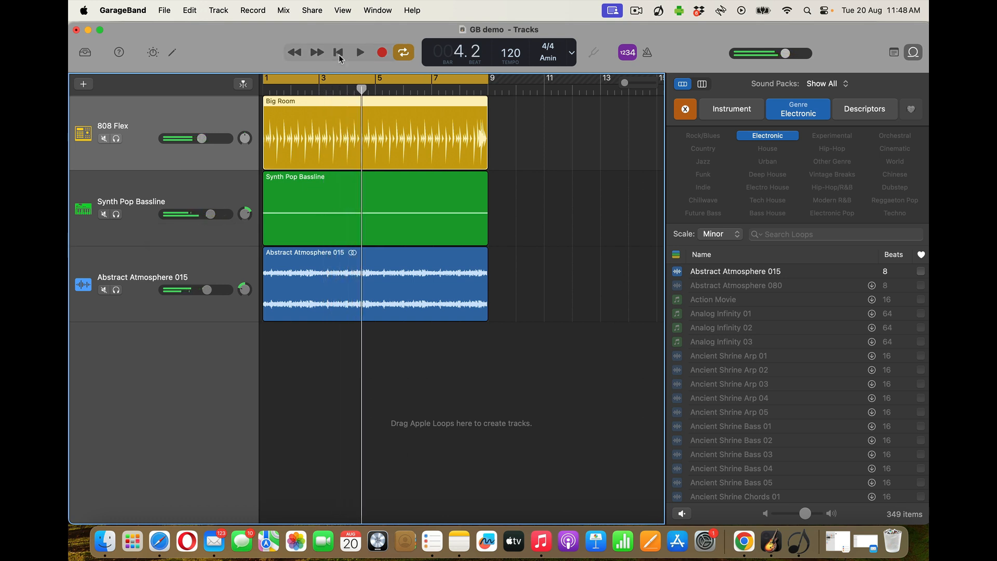
# Step: Hide the Loop Browser, and briefly open and close the region editor
pyautogui.click(913, 55)
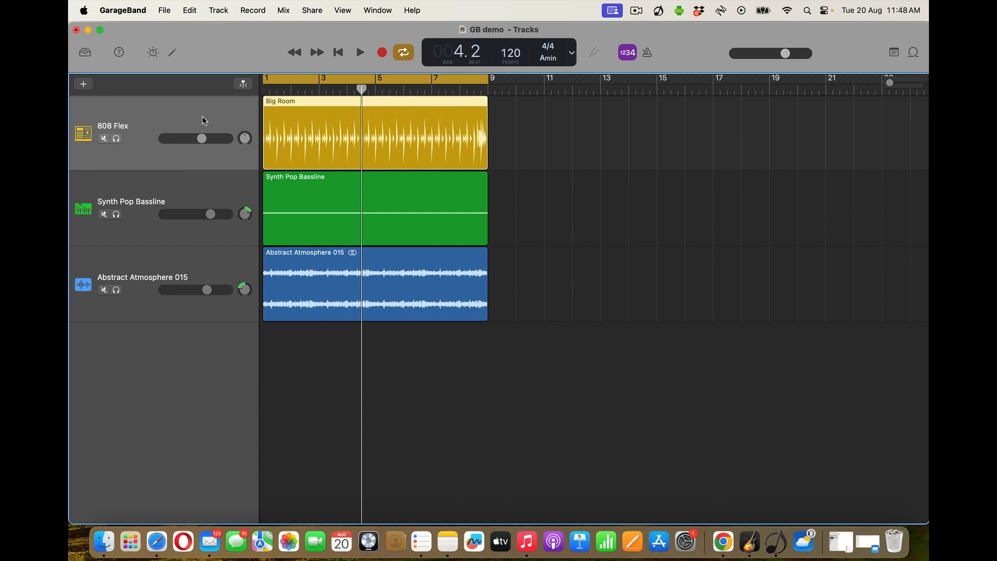
pyautogui.click(174, 54)
pyautogui.click(173, 54)
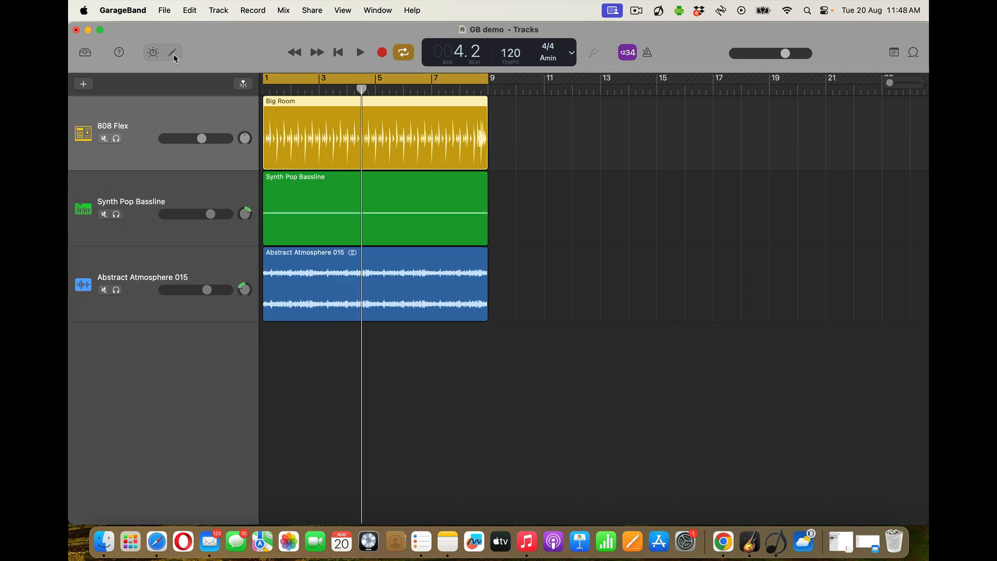
# Step: Show the Smart Controls EQ for the 808 Flex track and apply the HiFi Drums preset from the 01 Drums category
pyautogui.click(154, 52)
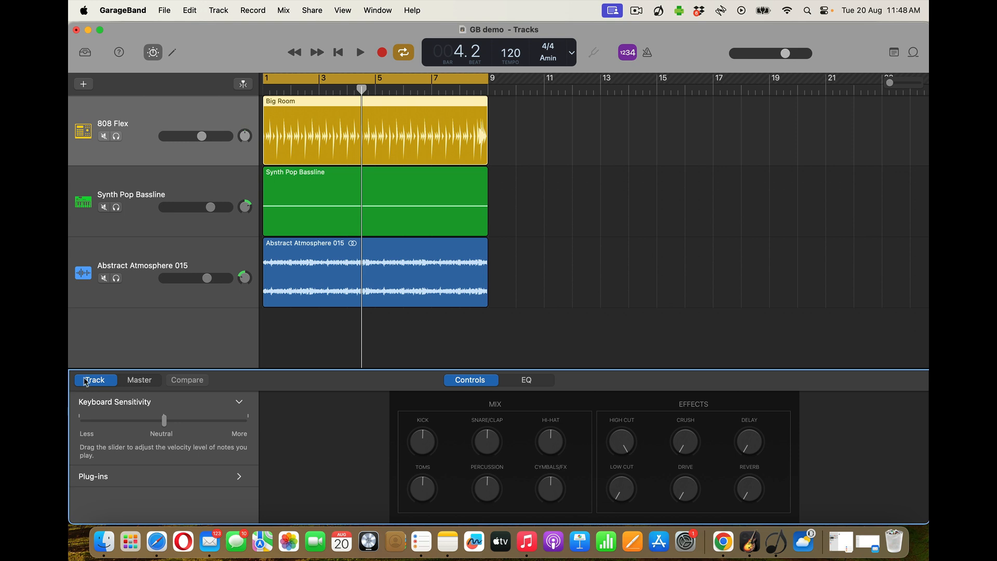
pyautogui.click(528, 382)
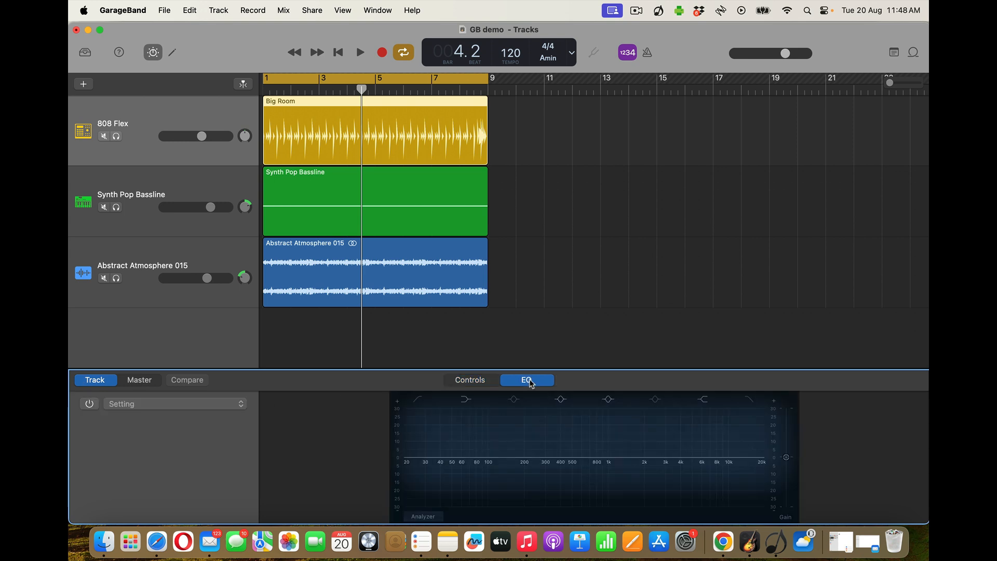
pyautogui.click(184, 404)
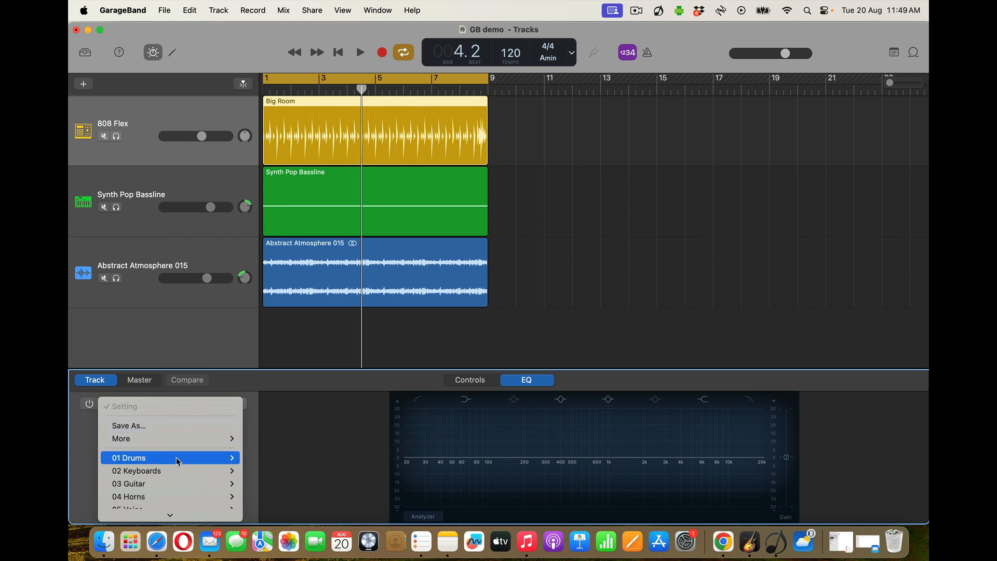
pyautogui.moveTo(177, 462)
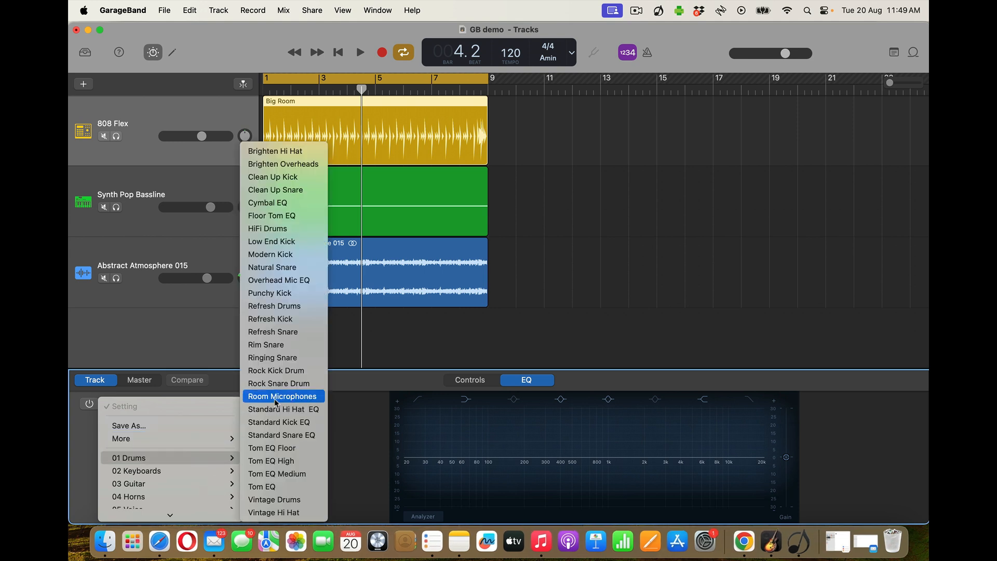
pyautogui.click(285, 234)
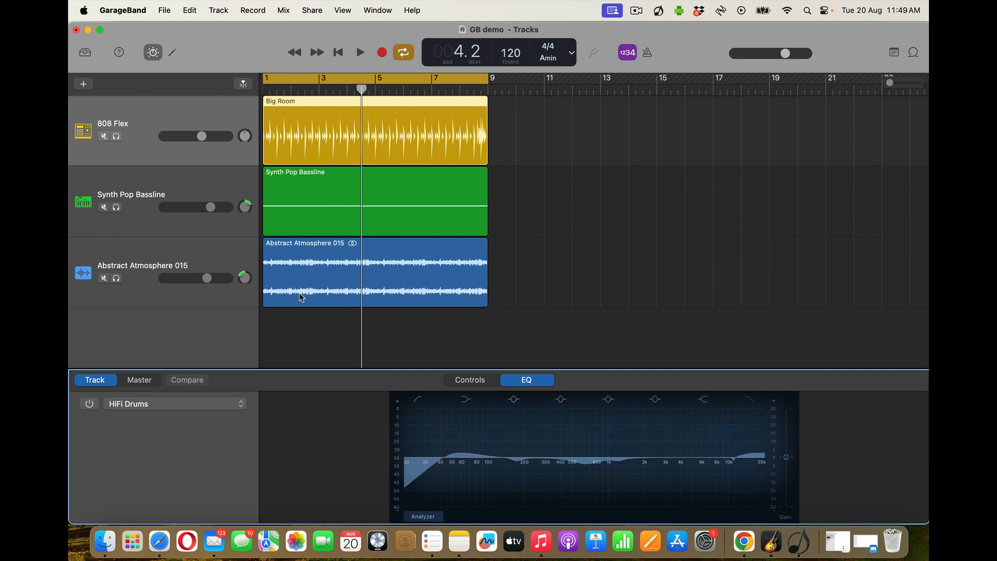
# Step: Apply the E-Bass EQ preset from the 03 Guitar category to the Synth Pop Bassline track
pyautogui.click(194, 185)
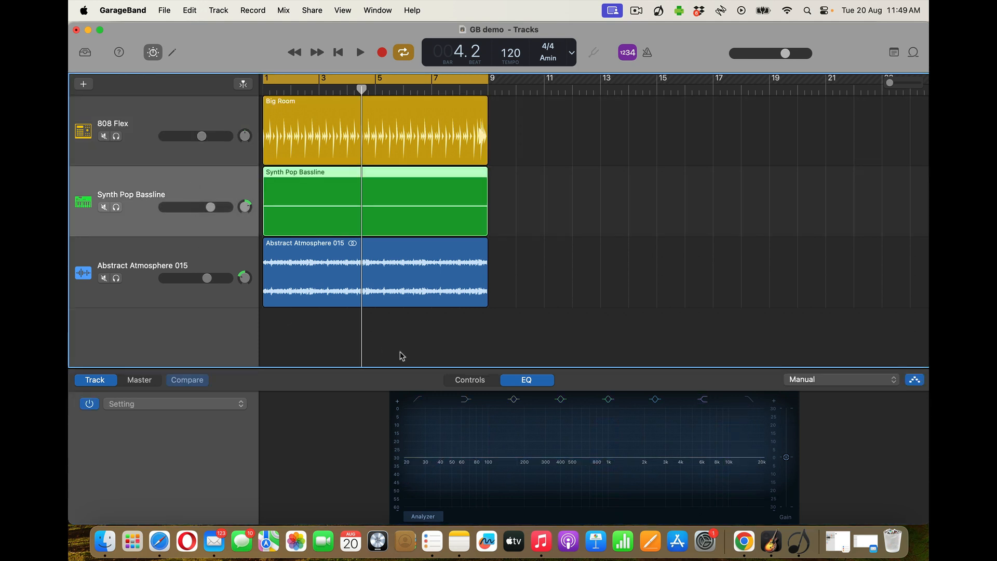
pyautogui.click(176, 409)
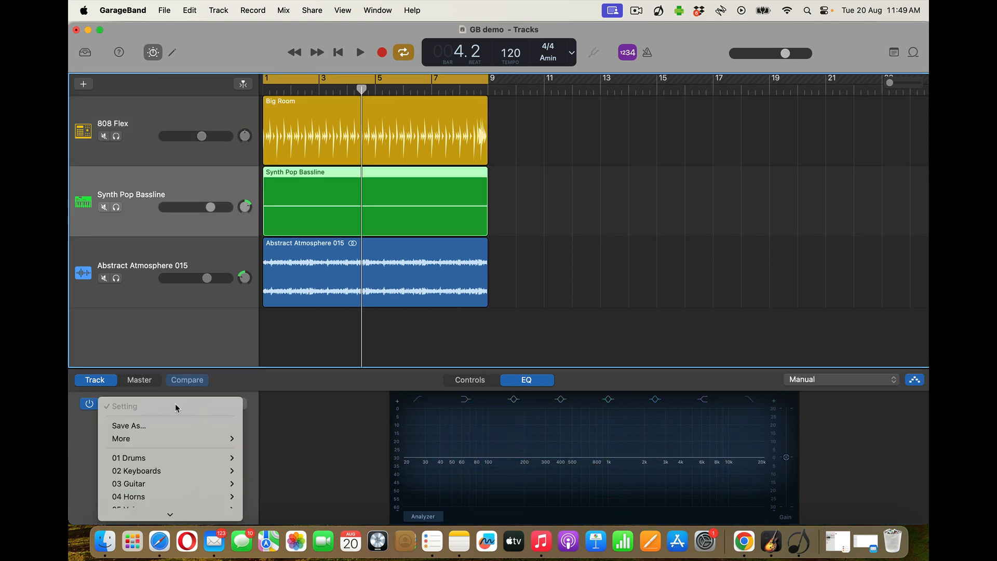
pyautogui.moveTo(179, 485)
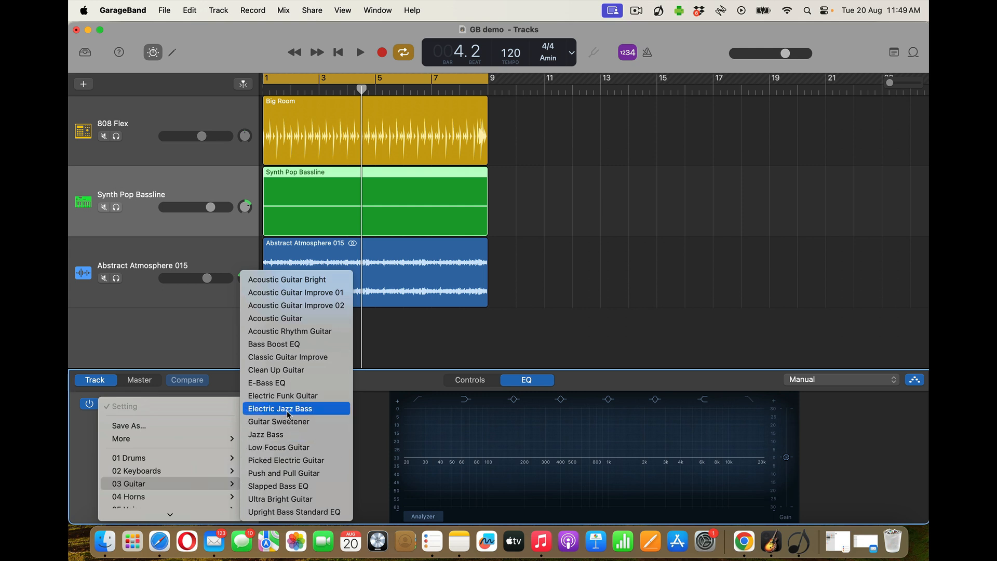
pyautogui.click(285, 384)
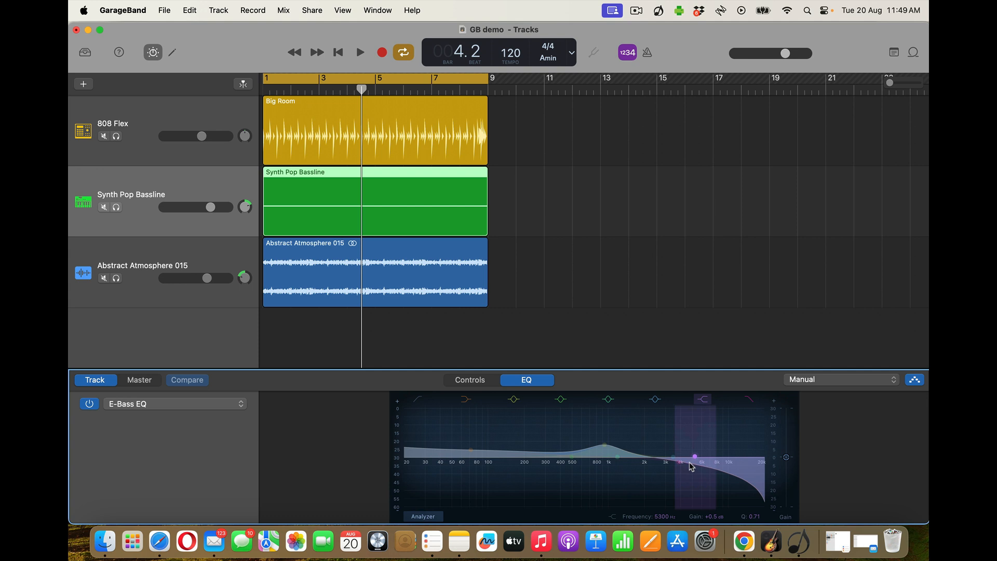
# Step: Apply the Synth Brighten EQ preset from the 02 Keyboards category to the Abstract Atmosphere 015 track
pyautogui.click(192, 260)
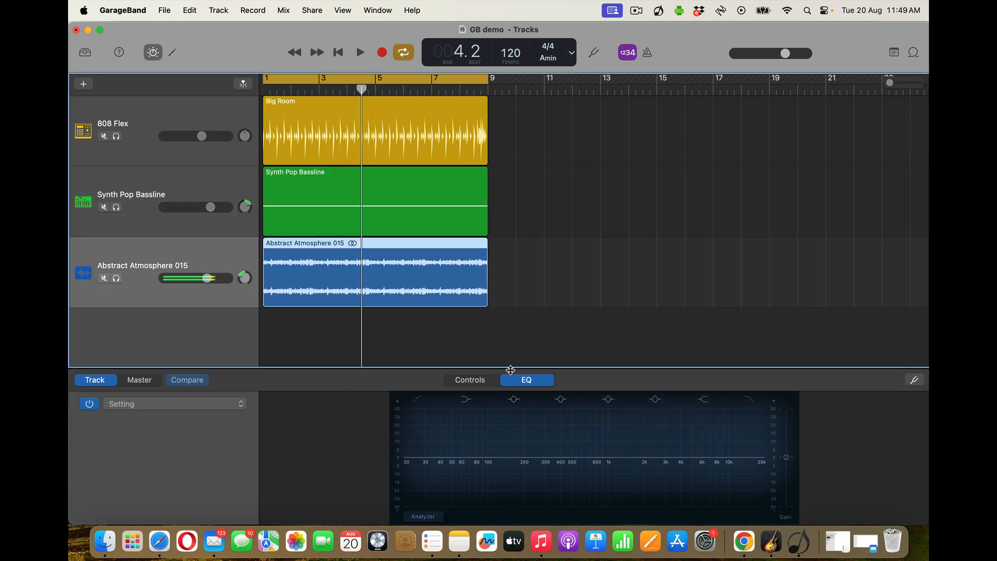
pyautogui.click(161, 405)
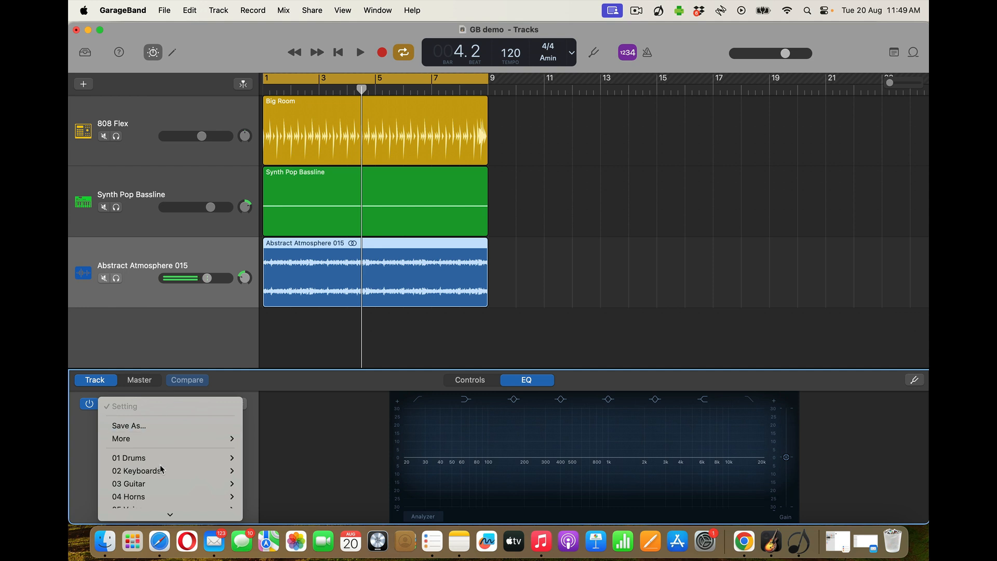
pyautogui.moveTo(164, 476)
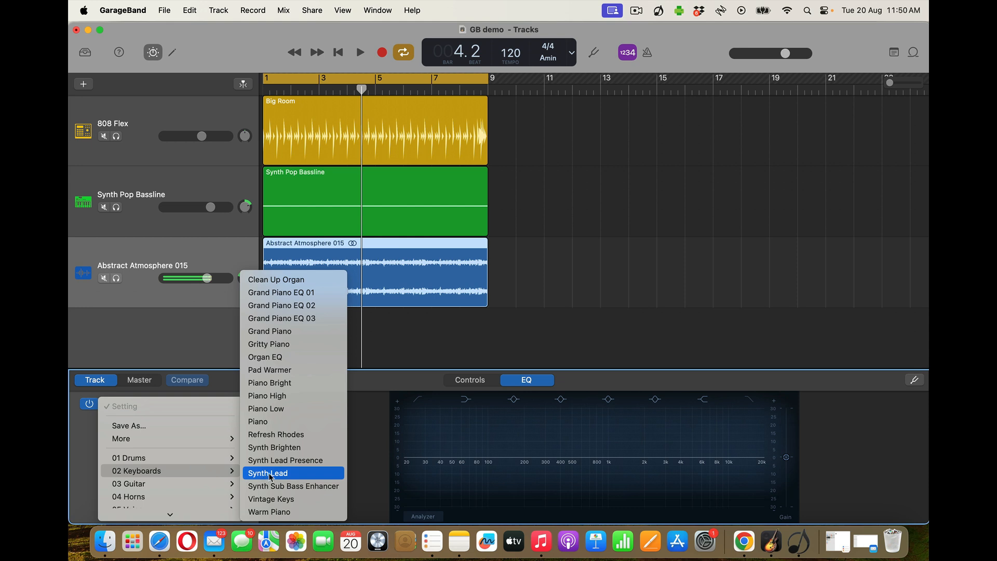
pyautogui.click(279, 450)
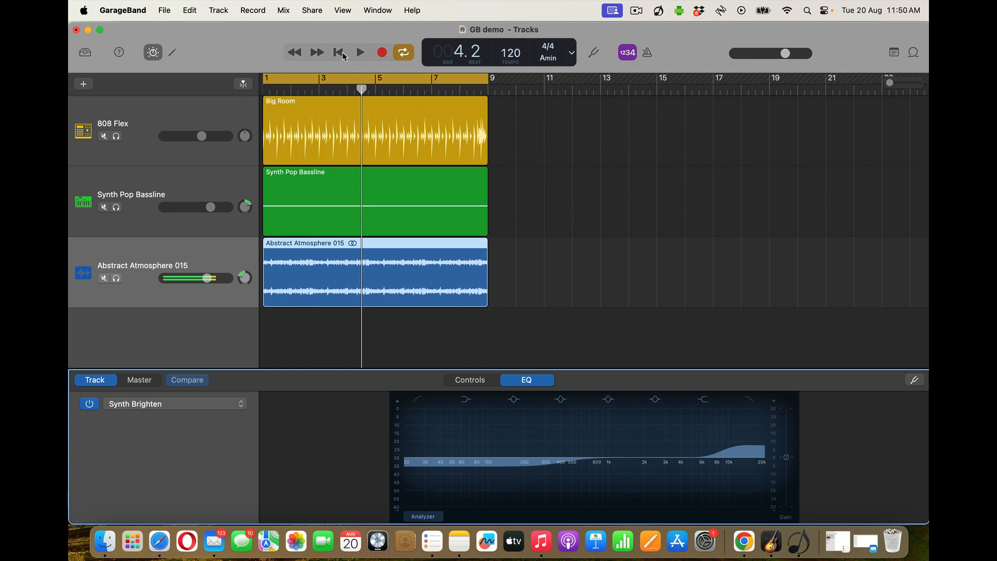
# Step: Play the equalized mix from bar 1 for about four bars and stop playback
pyautogui.click(339, 52)
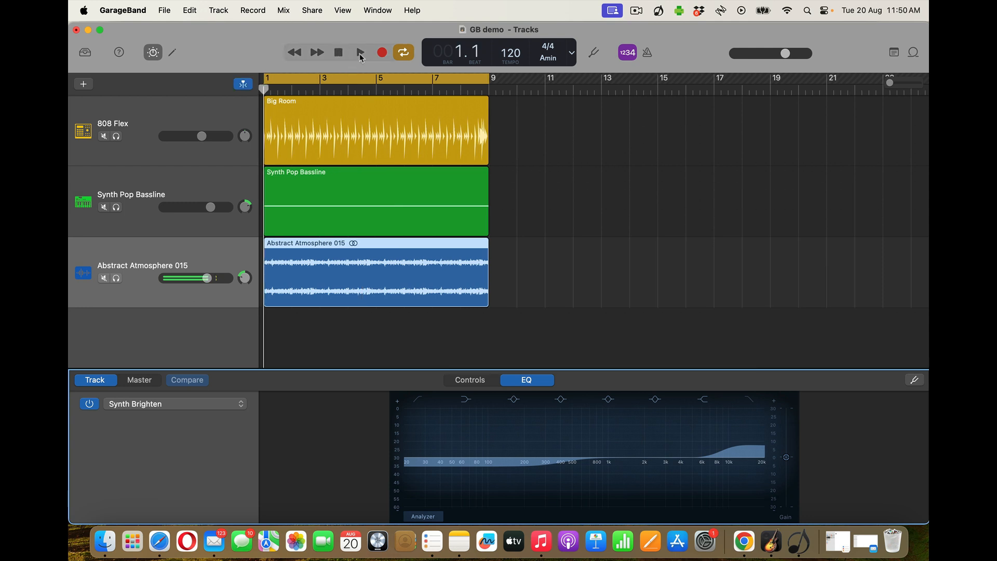
pyautogui.click(360, 53)
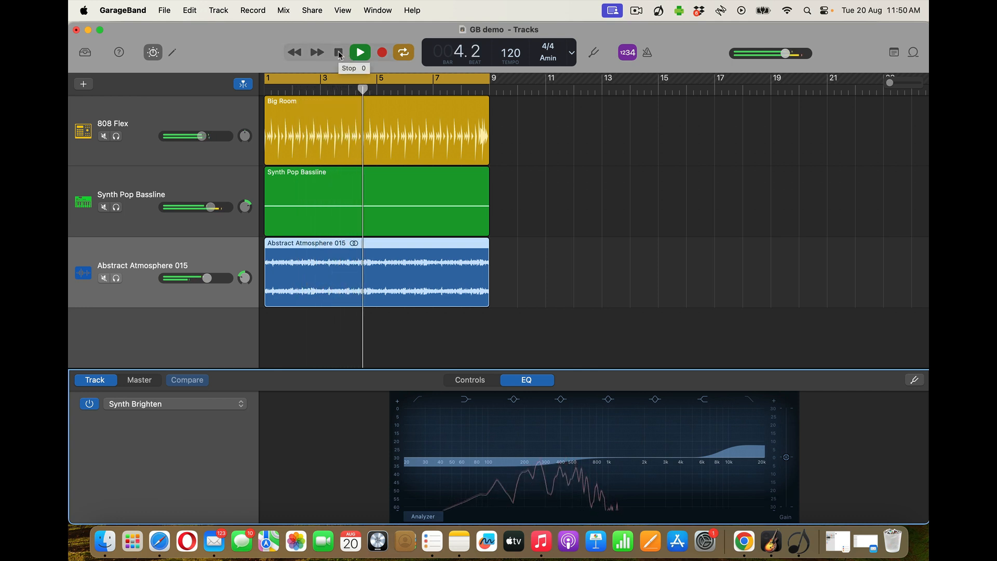
pyautogui.click(338, 53)
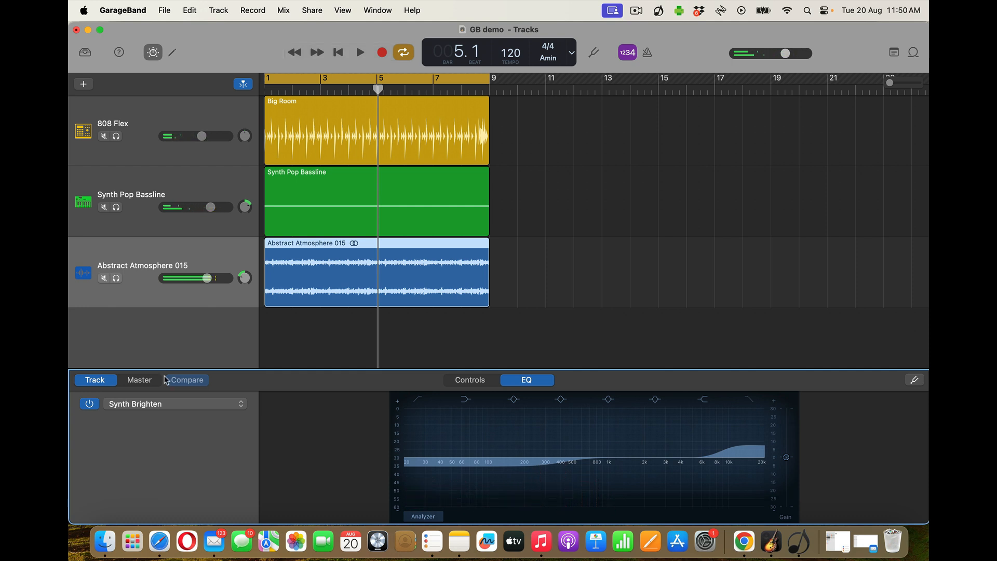
# Step: Apply the Dance Music Type EQ preset from the 06 Mastering category to the master track and return the playhead to bar 1
pyautogui.click(136, 383)
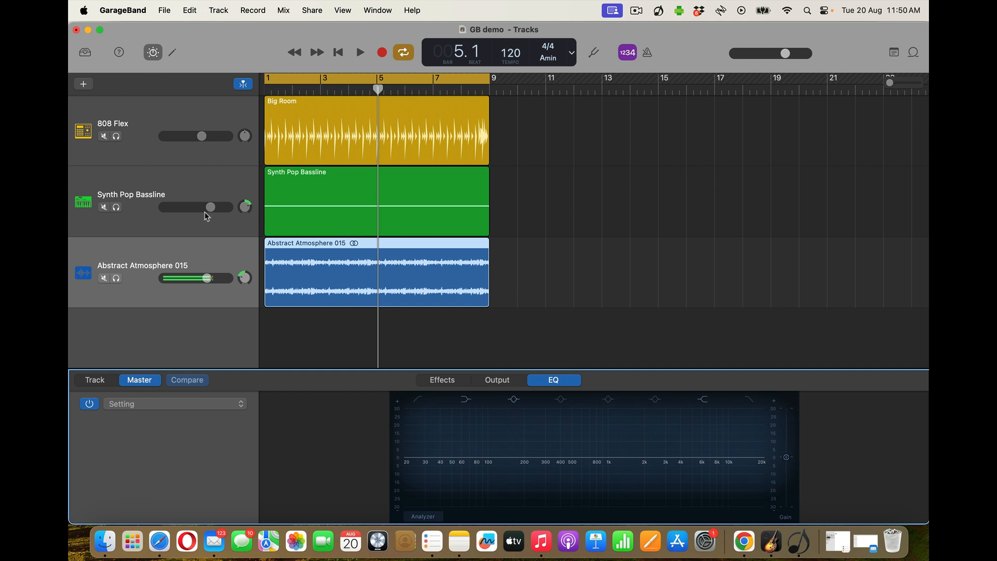
pyautogui.click(177, 406)
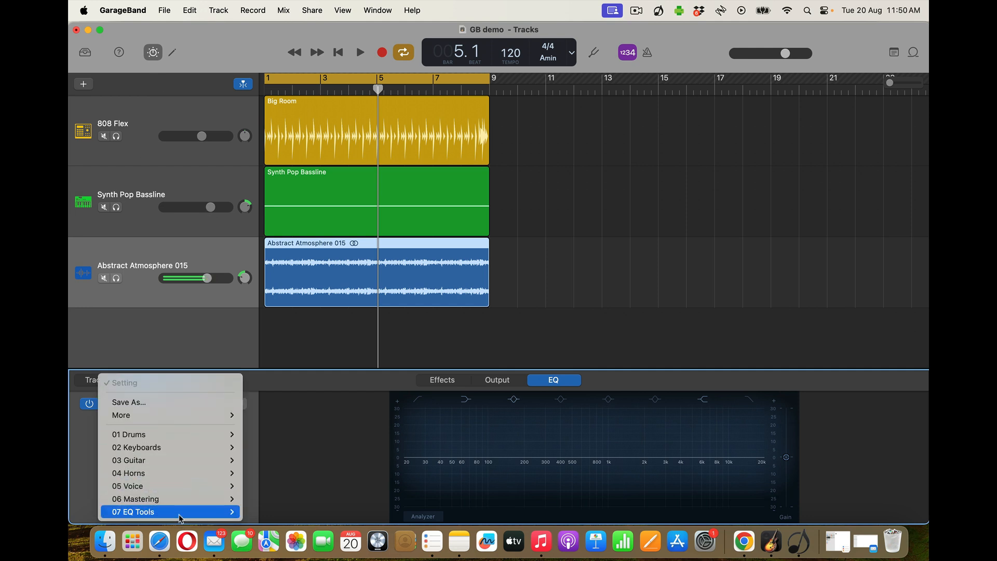
pyautogui.moveTo(183, 510)
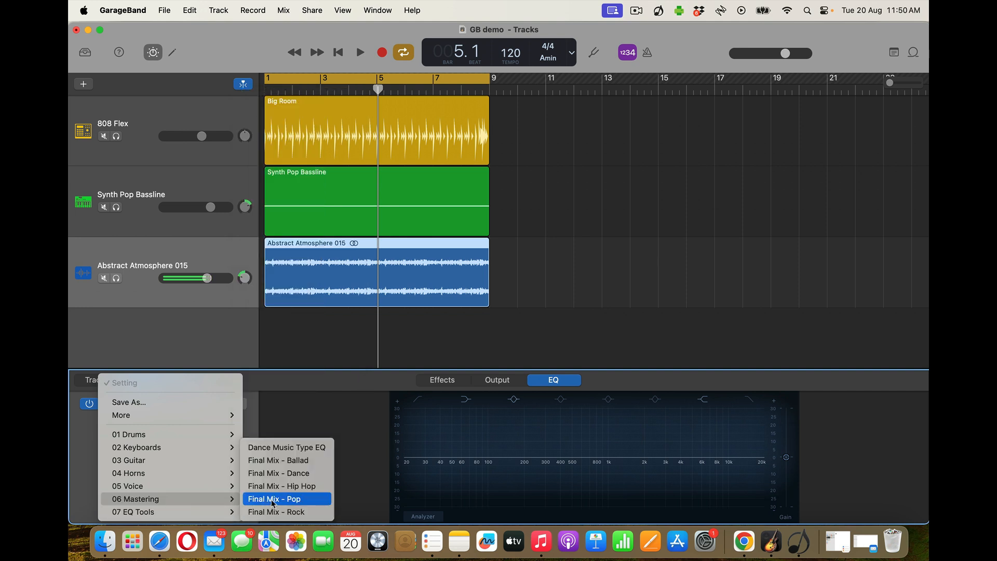
pyautogui.click(292, 448)
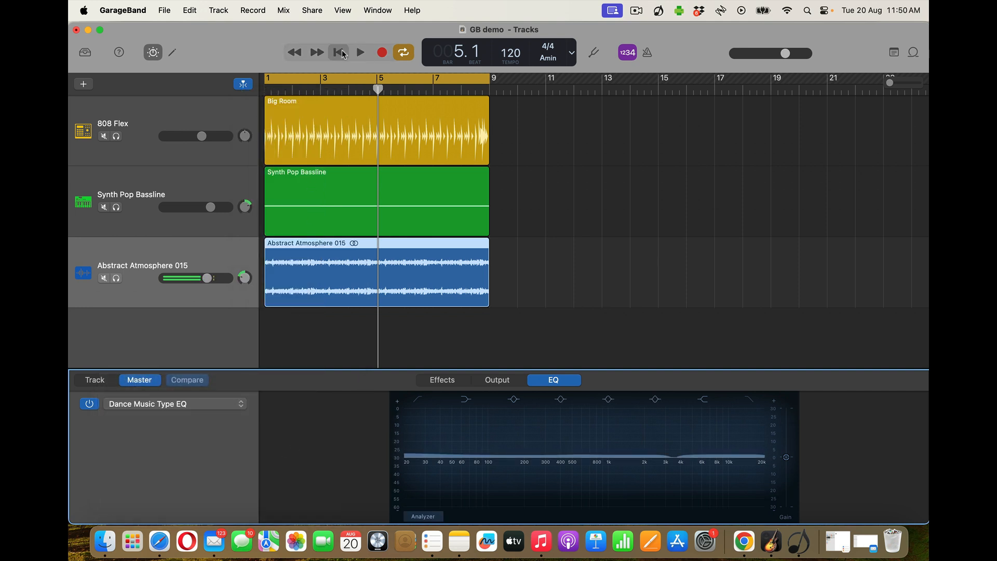
pyautogui.click(343, 54)
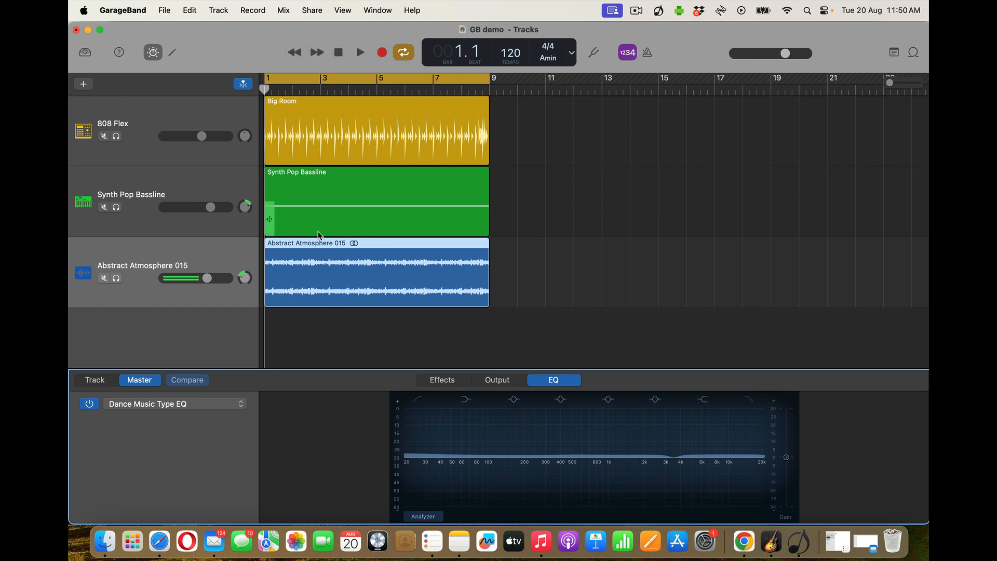
# Step: Load the Platinum Analog Tape preset from 05 Compressor Tools into the first Compressor among the master output plug-ins
pyautogui.click(498, 380)
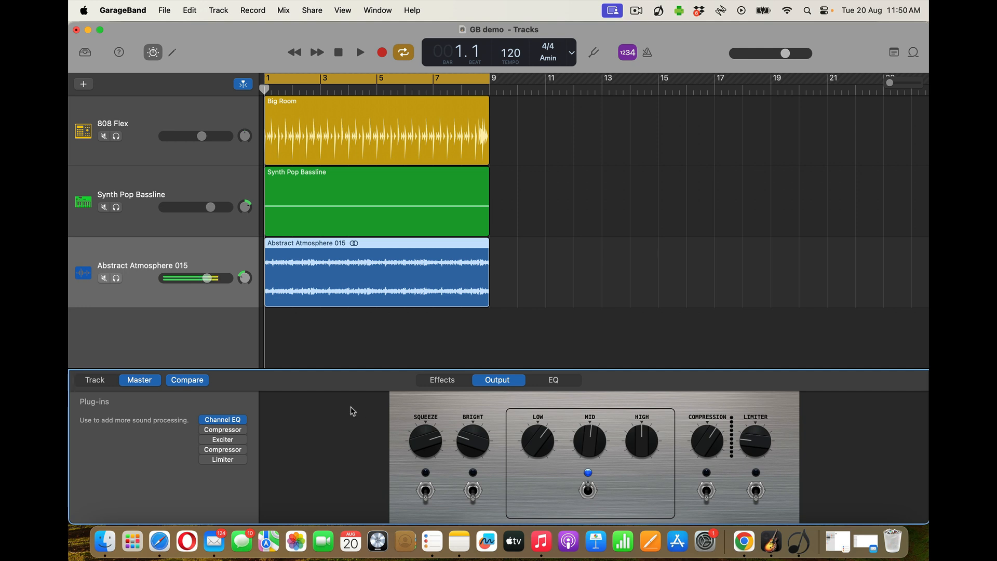
pyautogui.moveTo(221, 422)
pyautogui.click(224, 430)
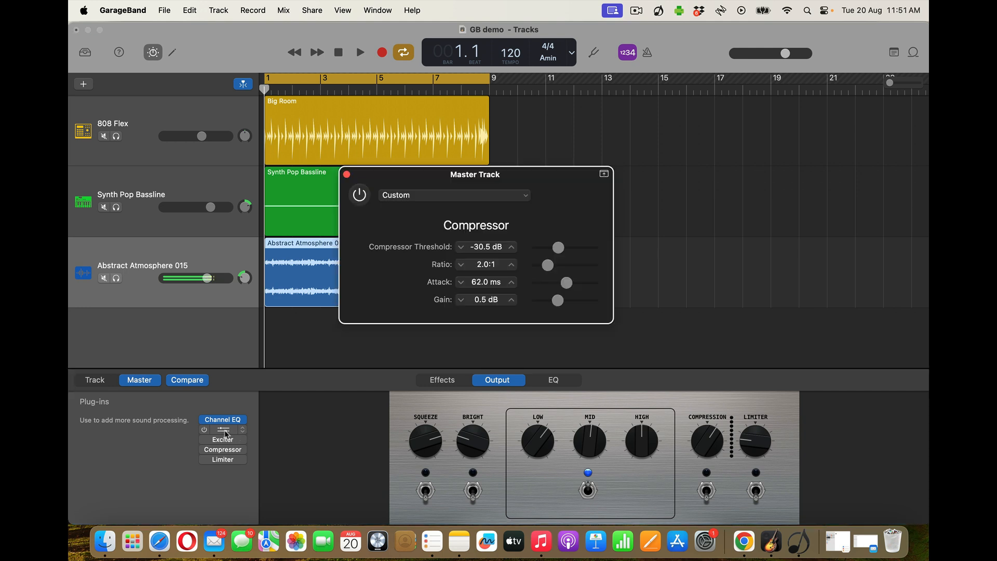
pyautogui.click(431, 196)
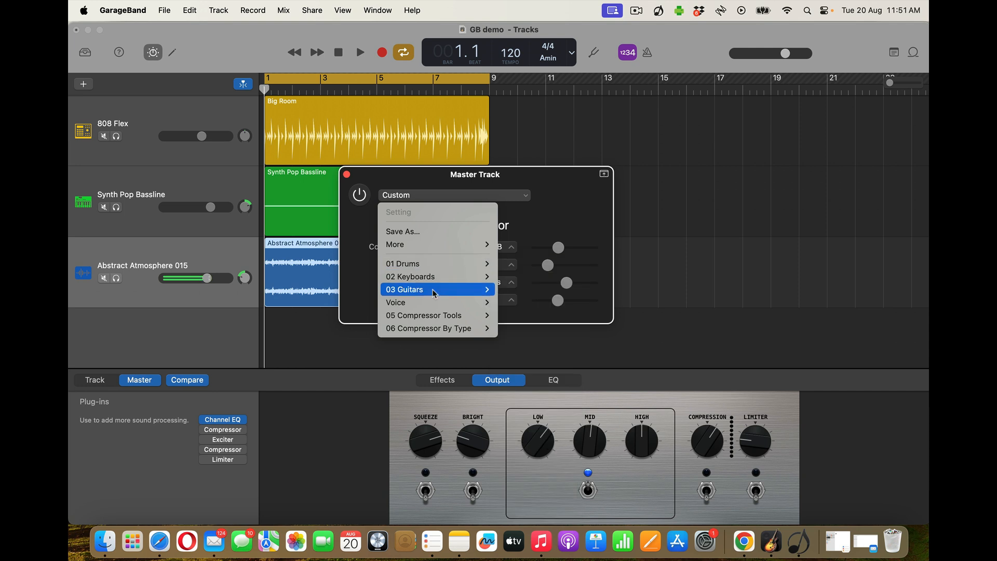
pyautogui.moveTo(434, 321)
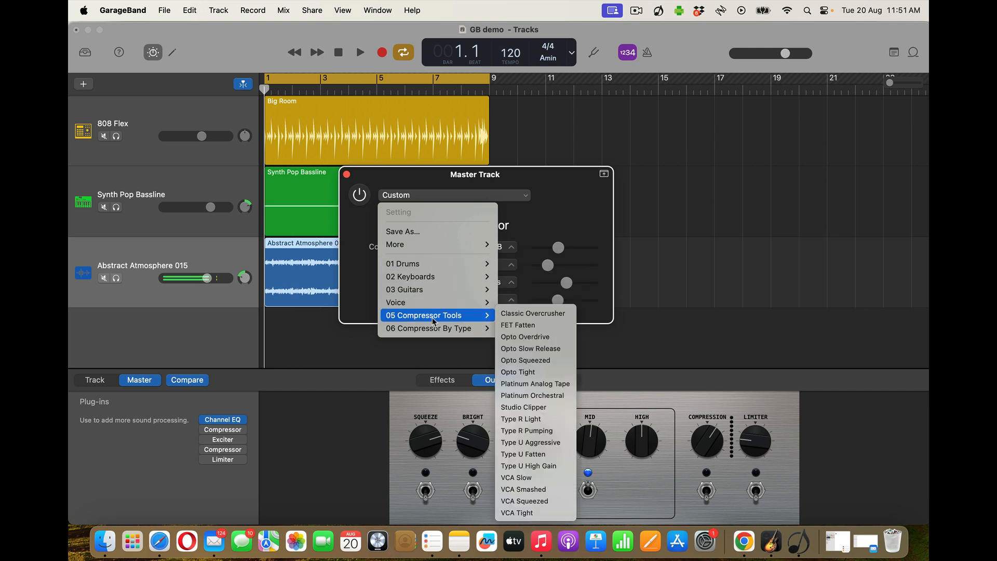
pyautogui.click(536, 384)
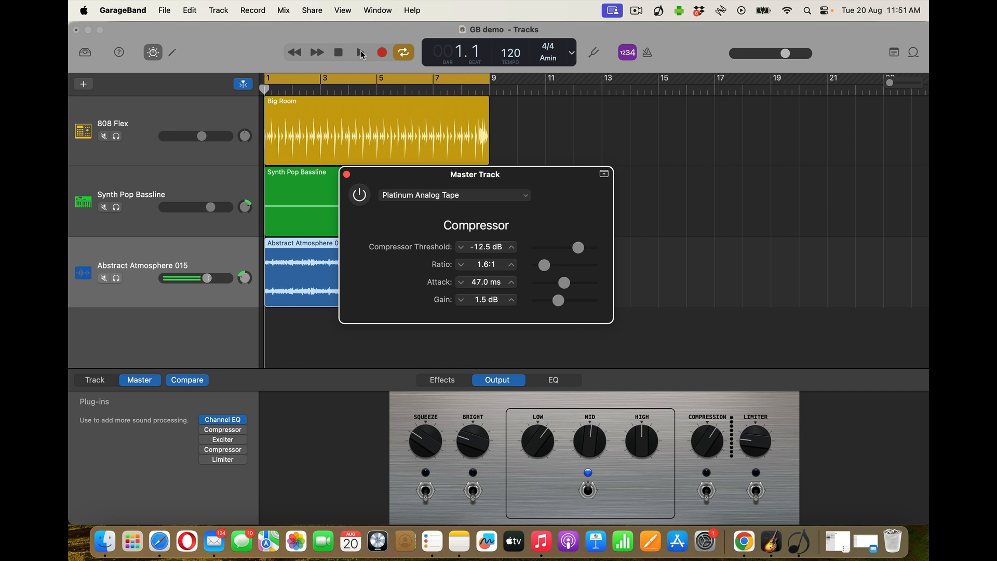
# Step: Lower the Synth Pop Bassline track's volume to about -3 dB, playing the mix briefly before and after the change
pyautogui.click(361, 53)
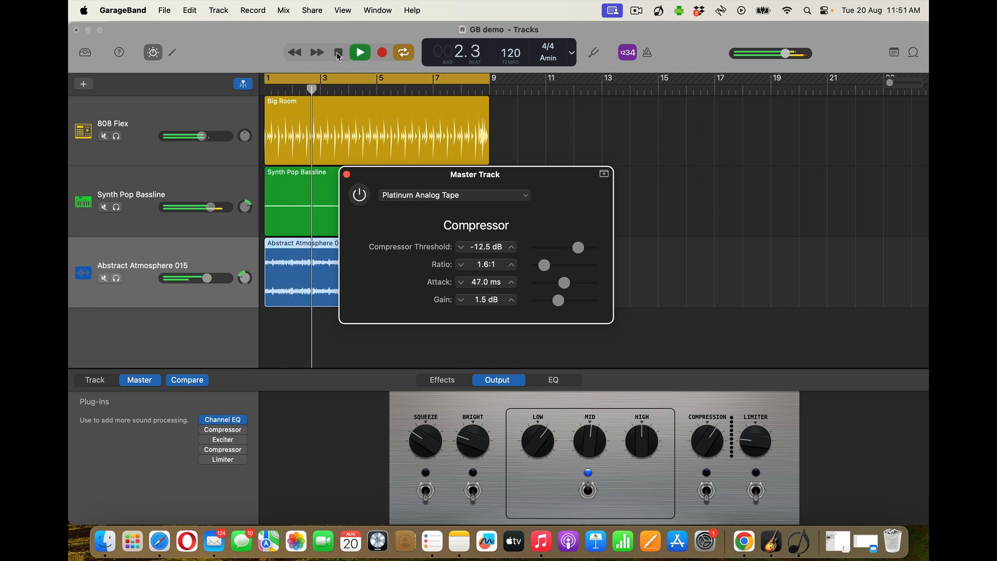
pyautogui.click(338, 53)
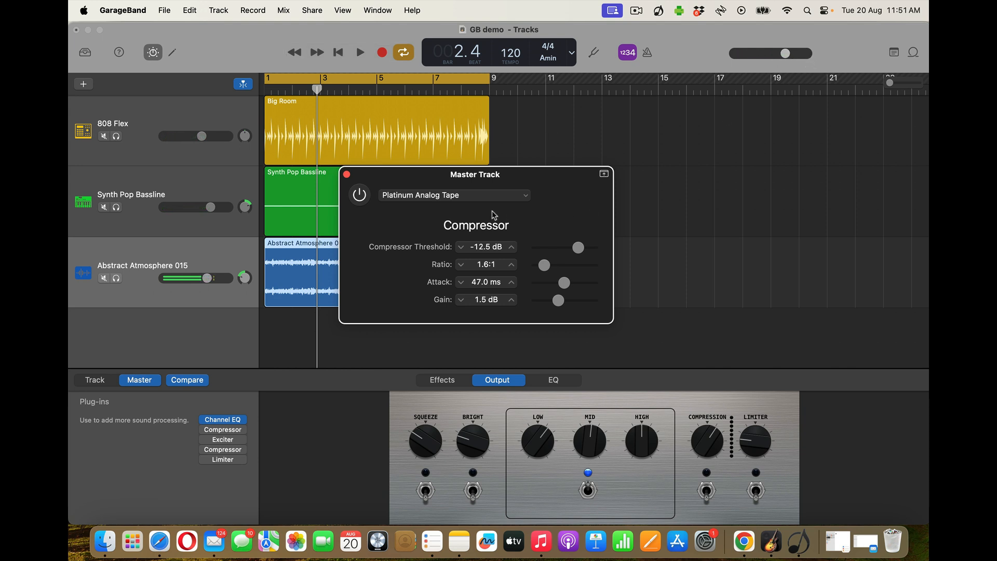
pyautogui.click(211, 207)
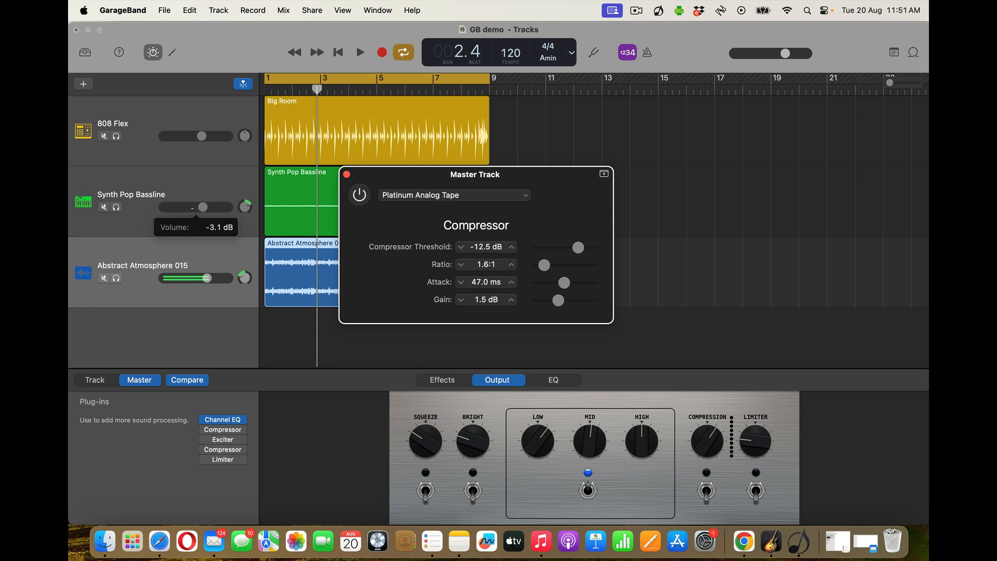
pyautogui.click(360, 52)
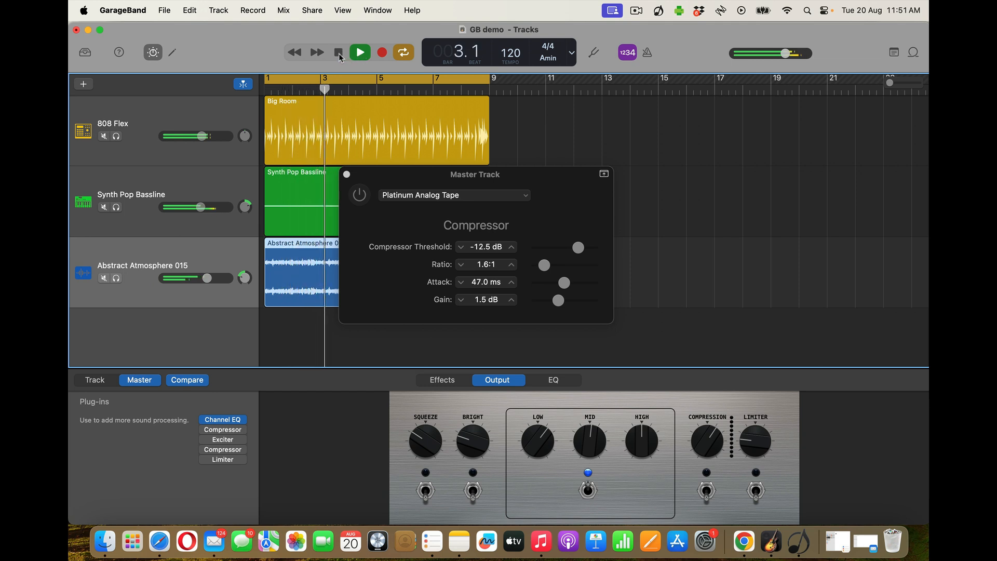
pyautogui.click(338, 53)
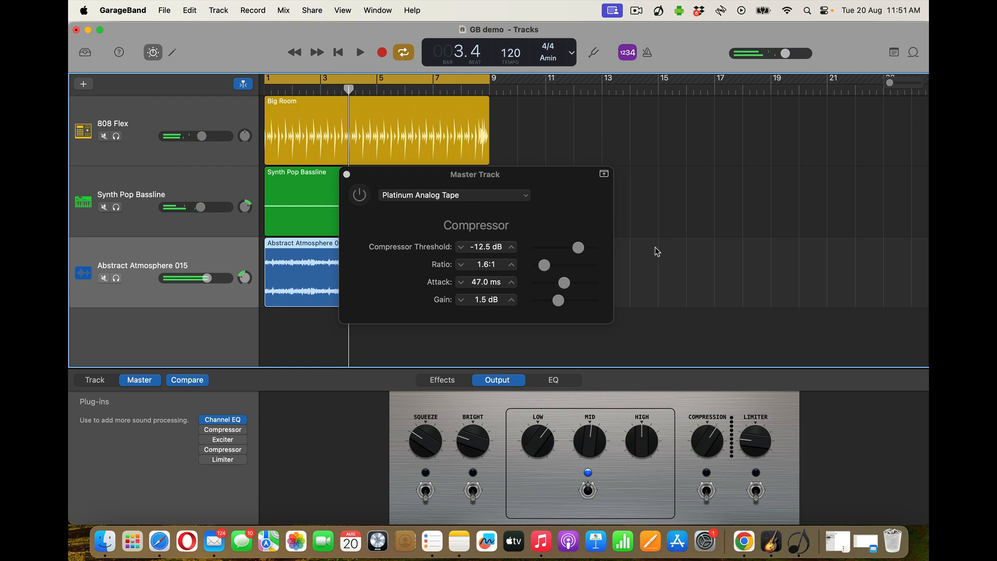
# Step: Raise the master Compressor's gain to 50.0 dB, then play a short stretch of the mix and stop
pyautogui.click(557, 300)
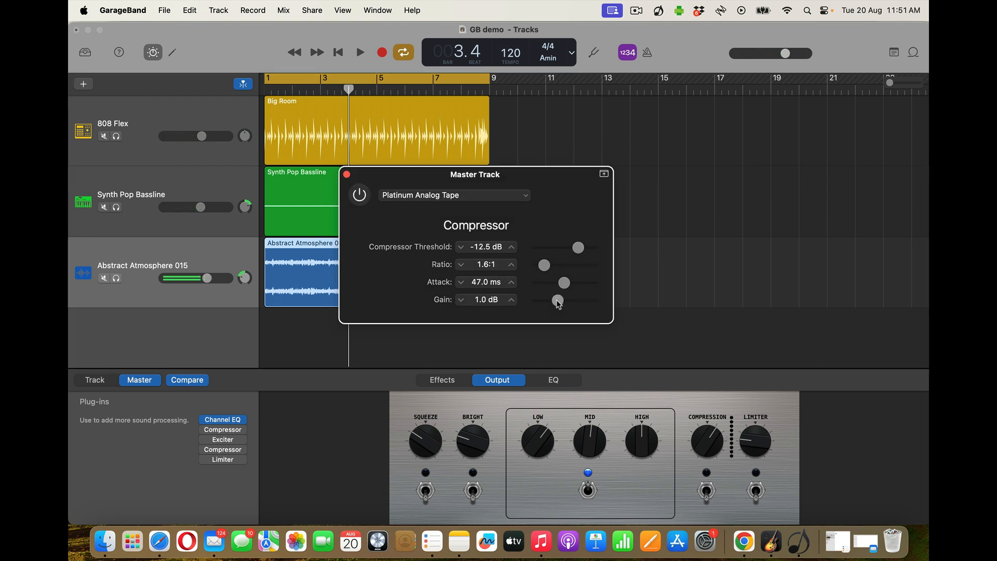
pyautogui.moveTo(557, 300); pyautogui.dragTo(594, 300)
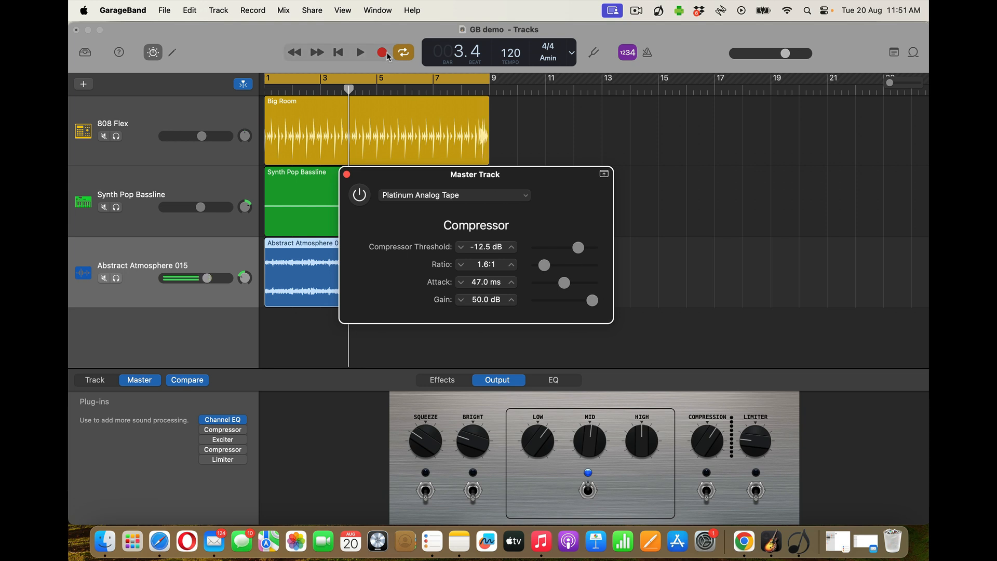
pyautogui.click(361, 55)
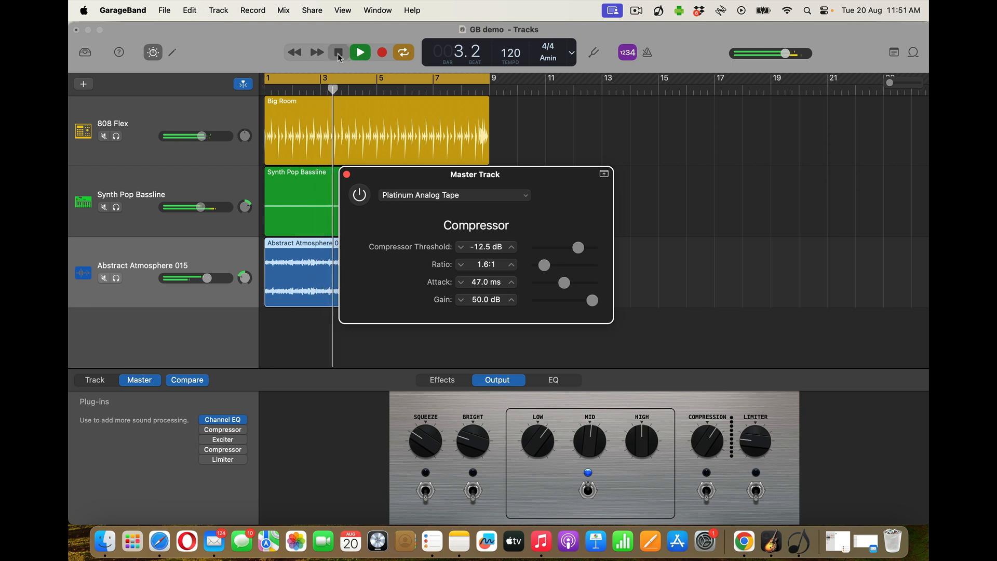
pyautogui.click(360, 52)
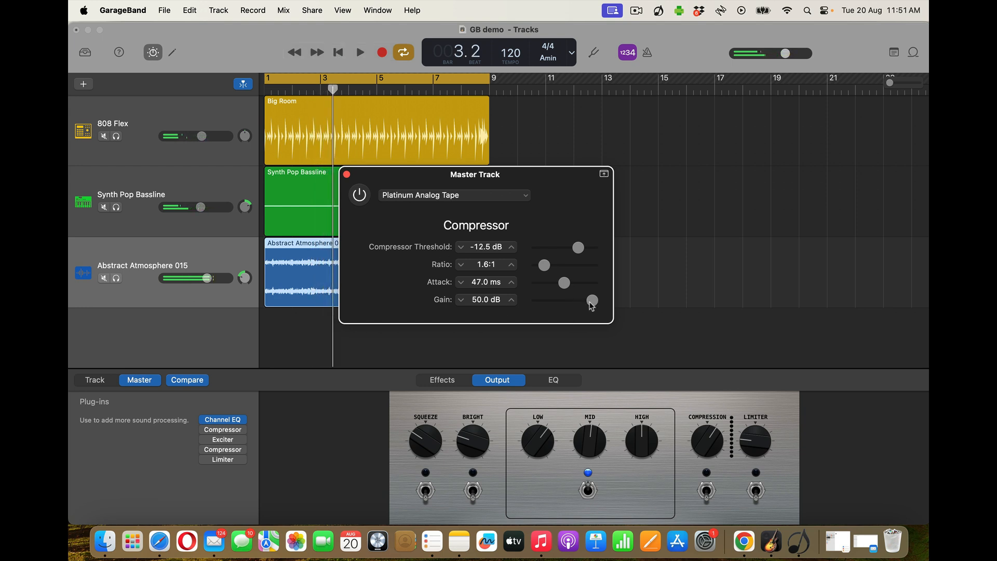
# Step: Lower the master Compressor's gain to -20.0 dB, then play a short stretch of the mix and stop
pyautogui.moveTo(591, 301); pyautogui.dragTo(440, 281)
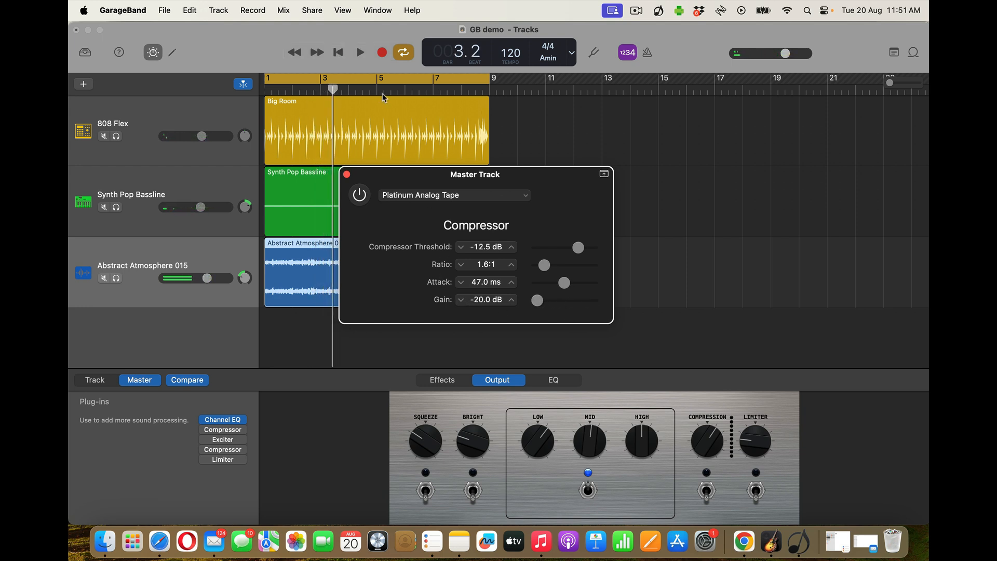
pyautogui.click(360, 52)
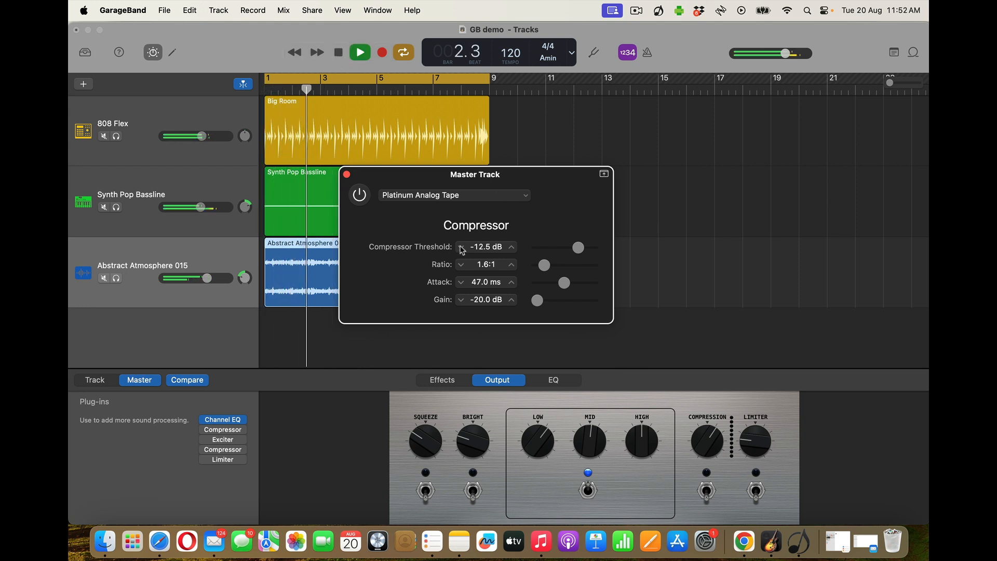
pyautogui.press('space')
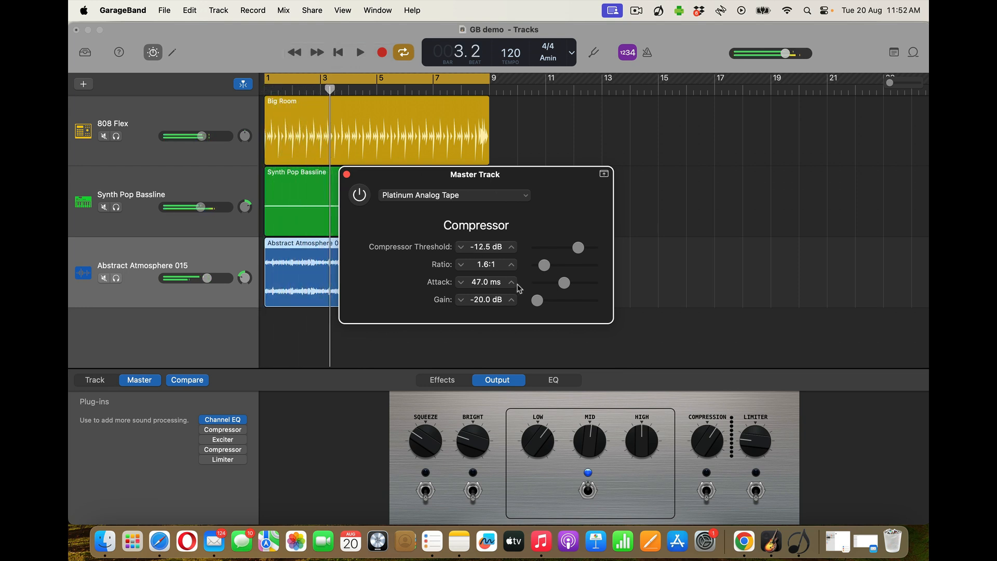
# Step: Set the master Compressor's gain to 1.5 dB, play the mix from bar 1, then stop and close the plug-in's settings
pyautogui.moveTo(537, 300); pyautogui.dragTo(556, 301)
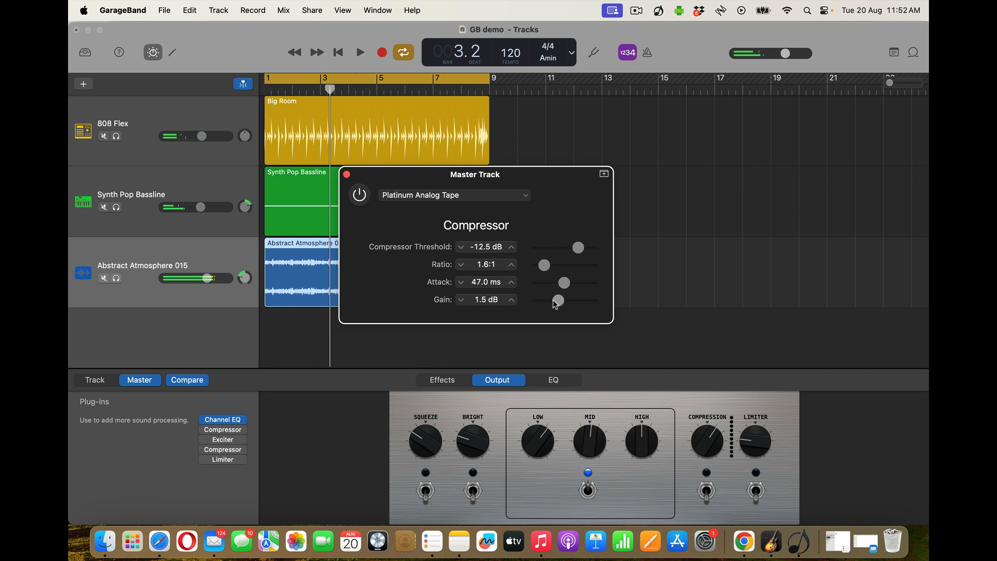
pyautogui.click(338, 52)
pyautogui.click(358, 53)
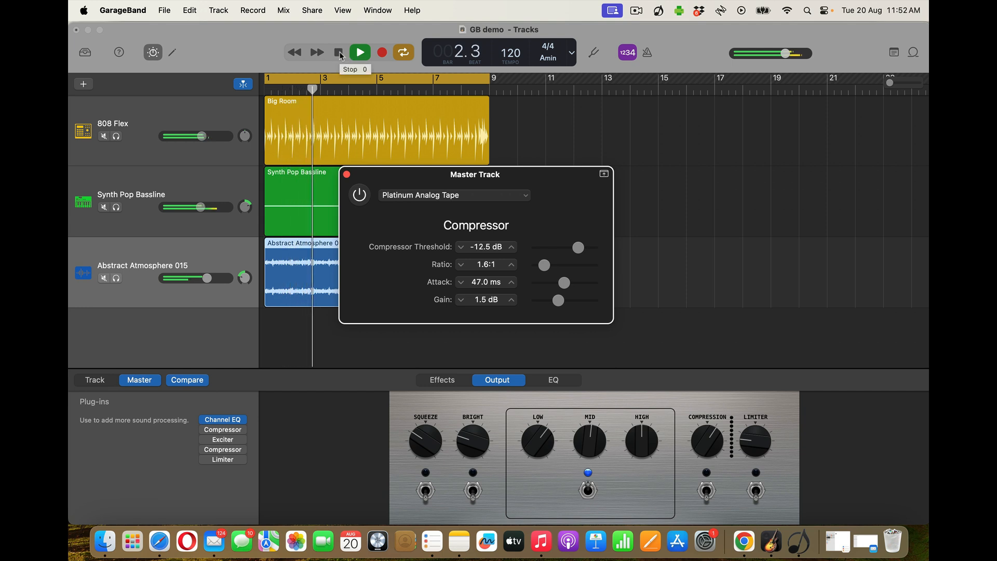
pyautogui.click(339, 52)
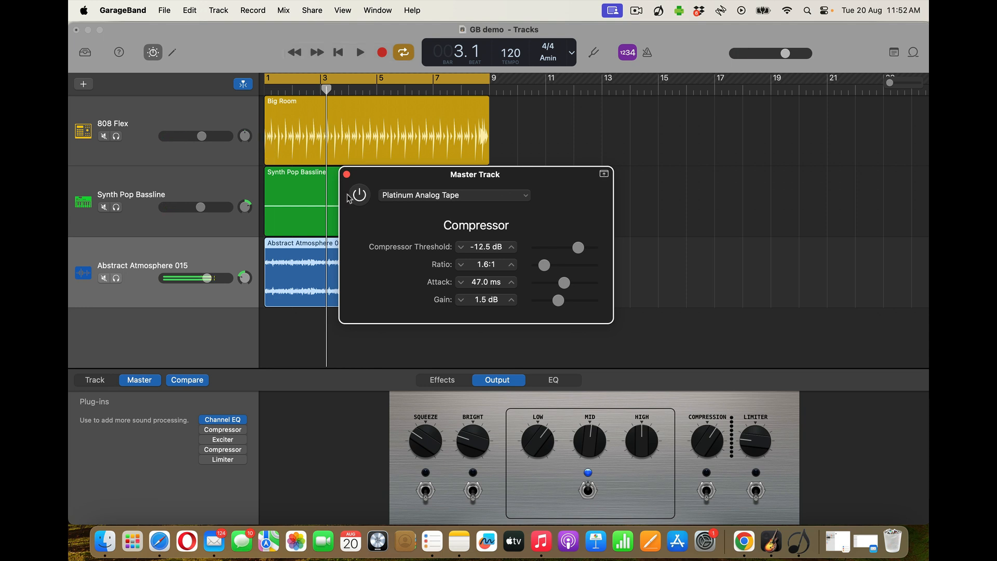
pyautogui.click(346, 175)
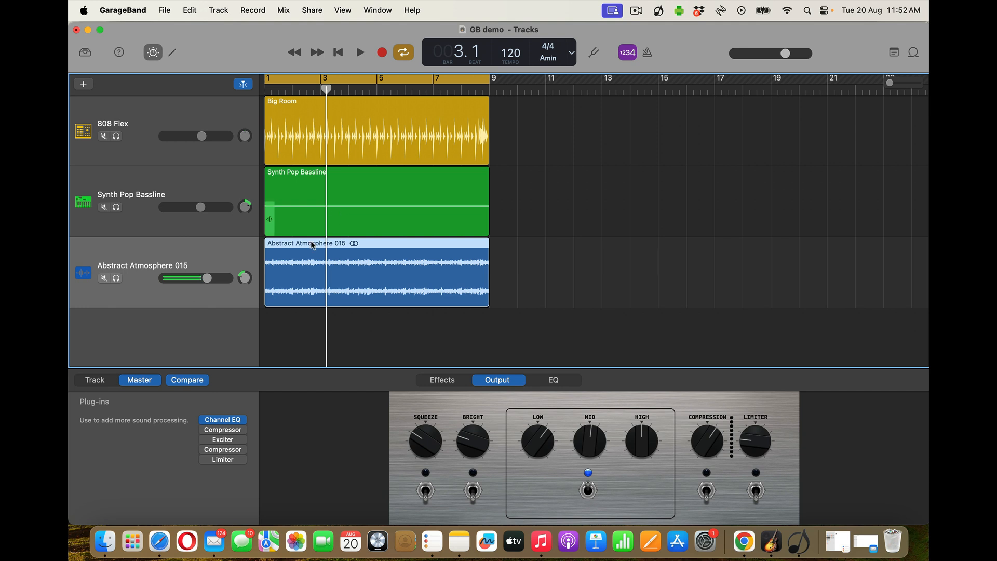
# Step: Turn on the first Compressor among the master output plug-ins and play a short stretch of the mix
pyautogui.click(212, 430)
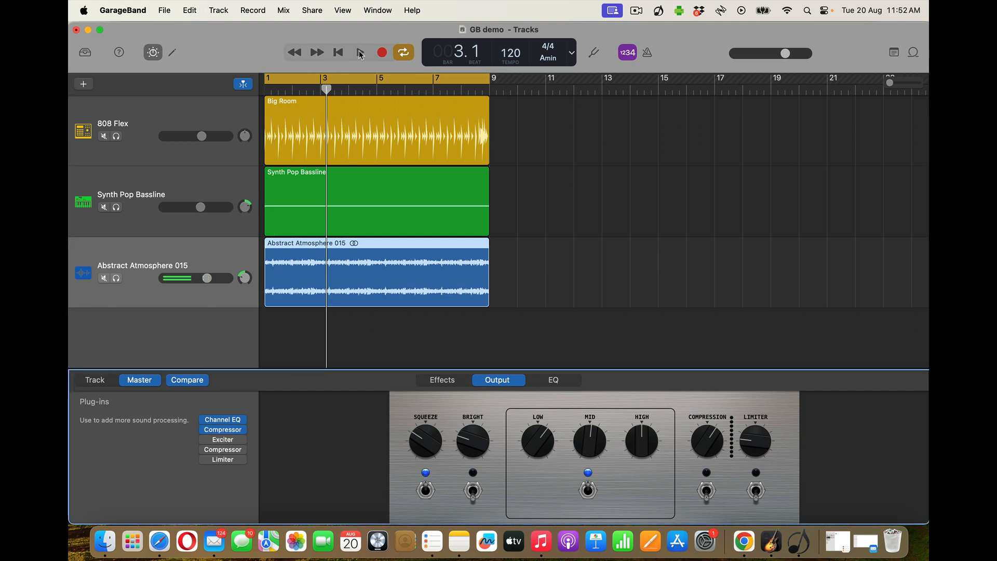
pyautogui.click(360, 53)
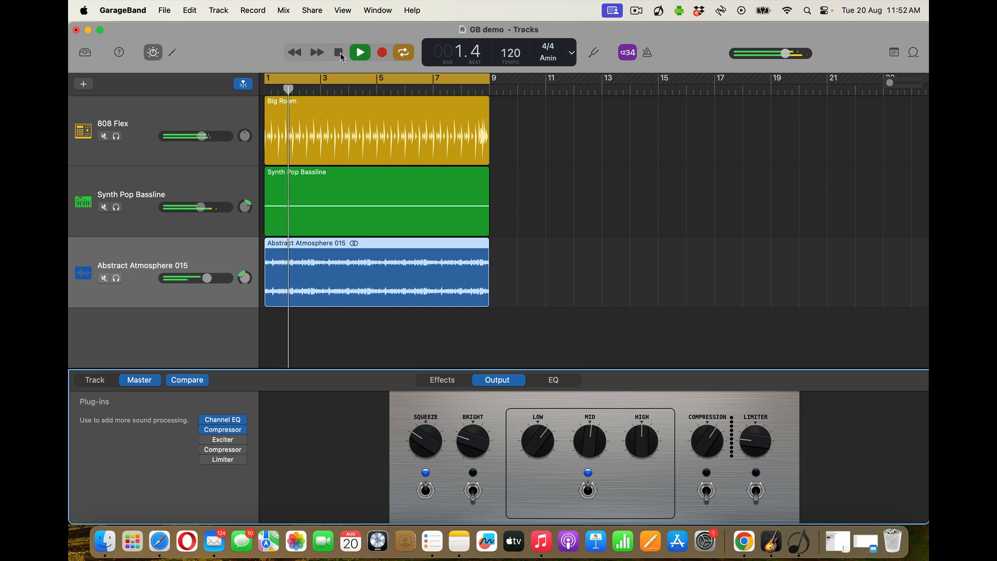
pyautogui.click(340, 54)
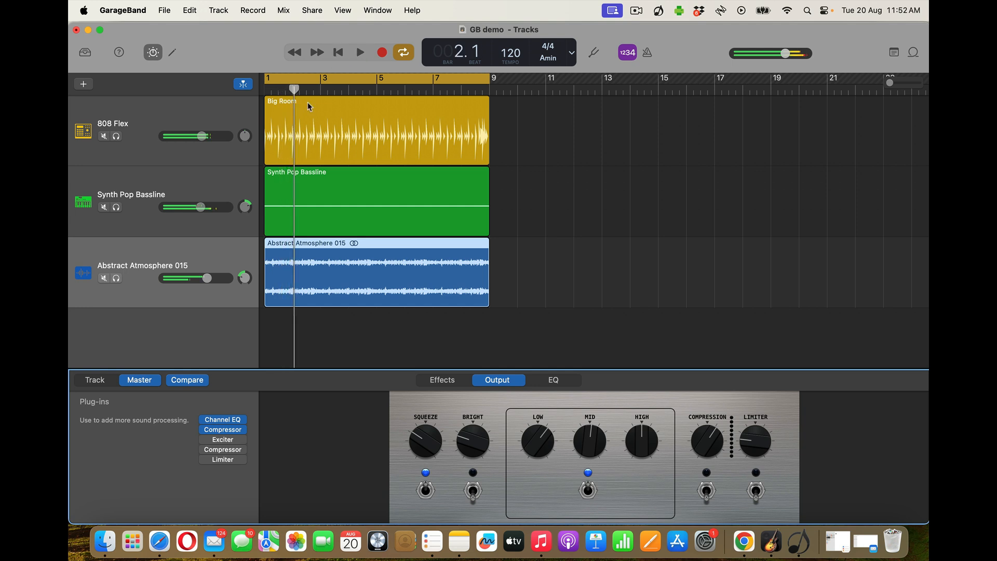
# Step: Reopen the first master Compressor's settings and lower its gain to -0.5 dB, playing the mix briefly before and after the change
pyautogui.click(224, 430)
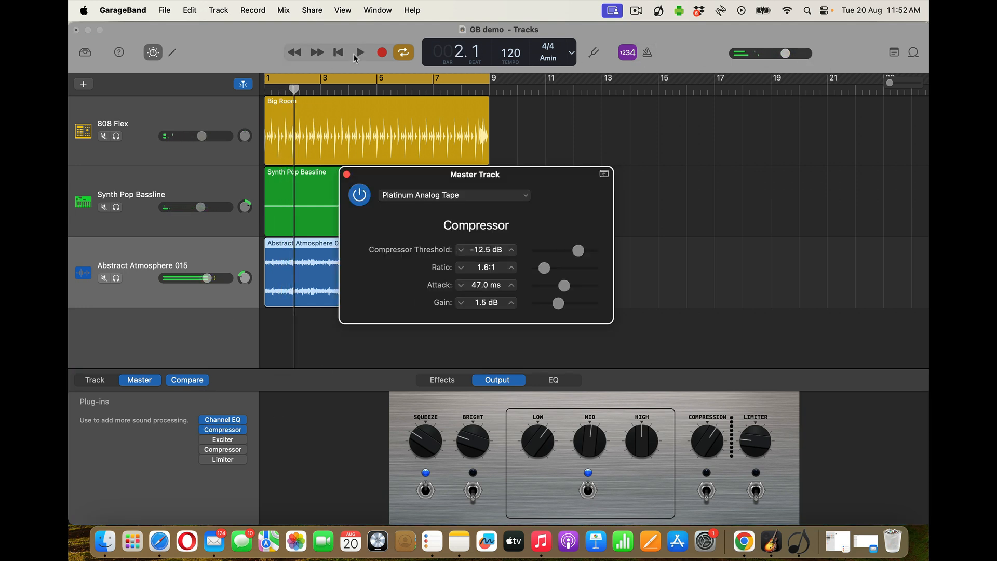
pyautogui.click(358, 53)
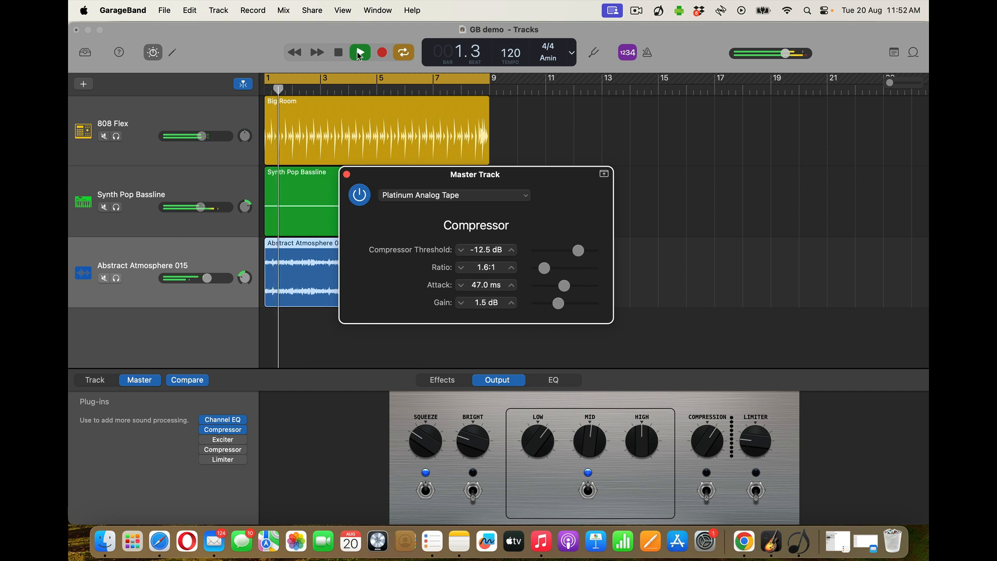
pyautogui.click(339, 54)
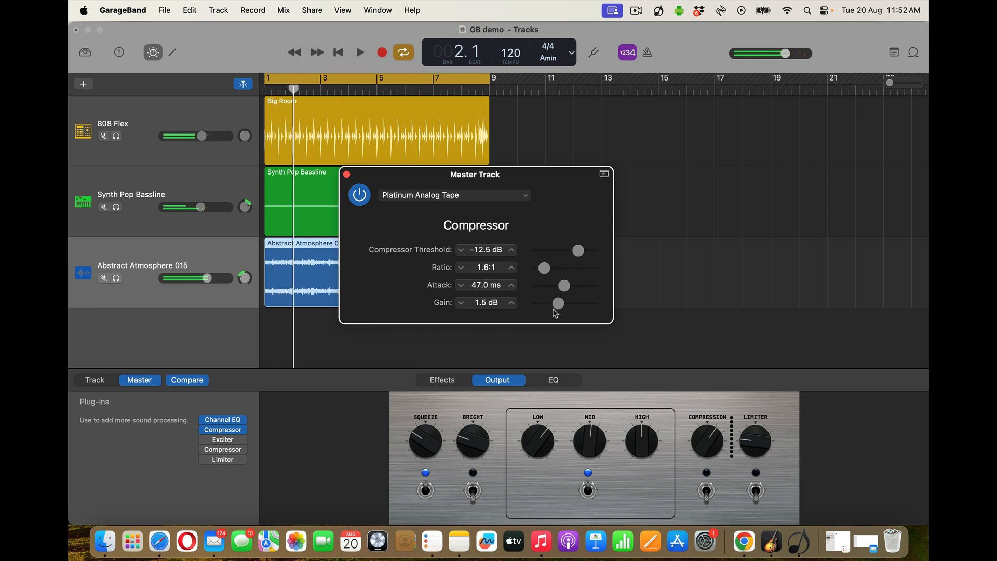
pyautogui.moveTo(560, 308); pyautogui.dragTo(556, 308)
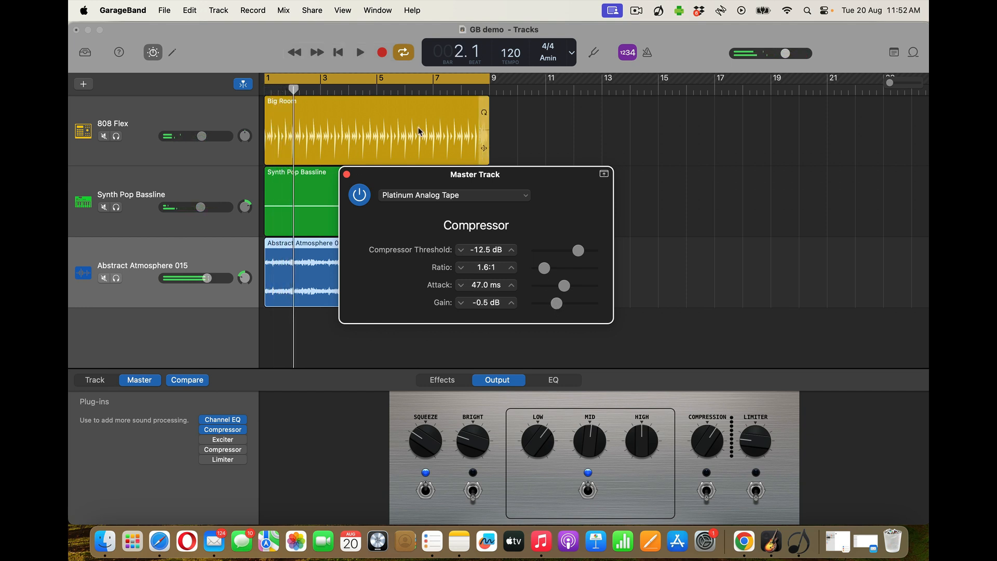
pyautogui.click(340, 53)
pyautogui.click(359, 53)
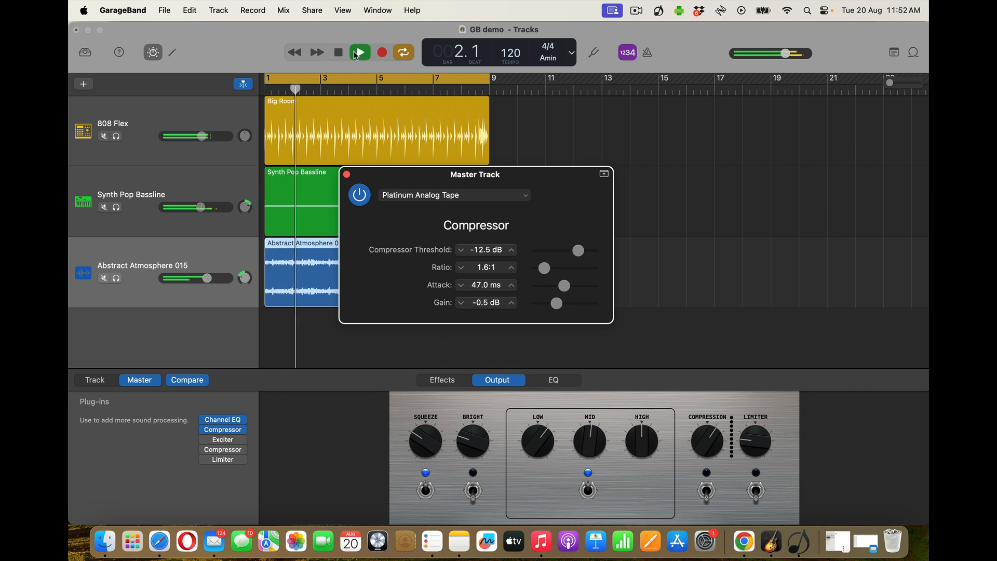
pyautogui.click(340, 52)
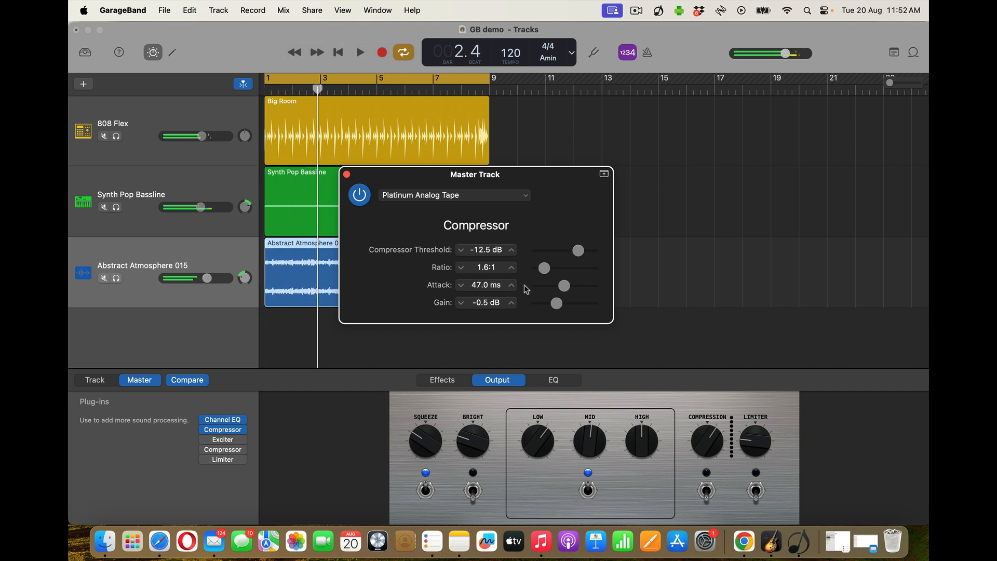
# Step: Lower the master Compressor's gain to -2.0 dB, then play a short stretch of the mix and stop
pyautogui.moveTo(554, 305); pyautogui.dragTo(552, 305)
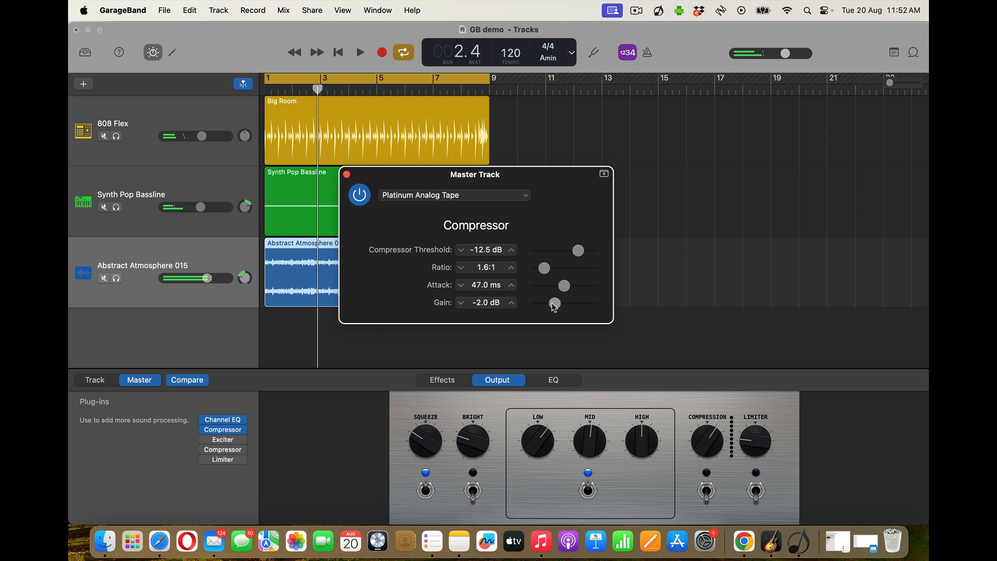
pyautogui.click(360, 52)
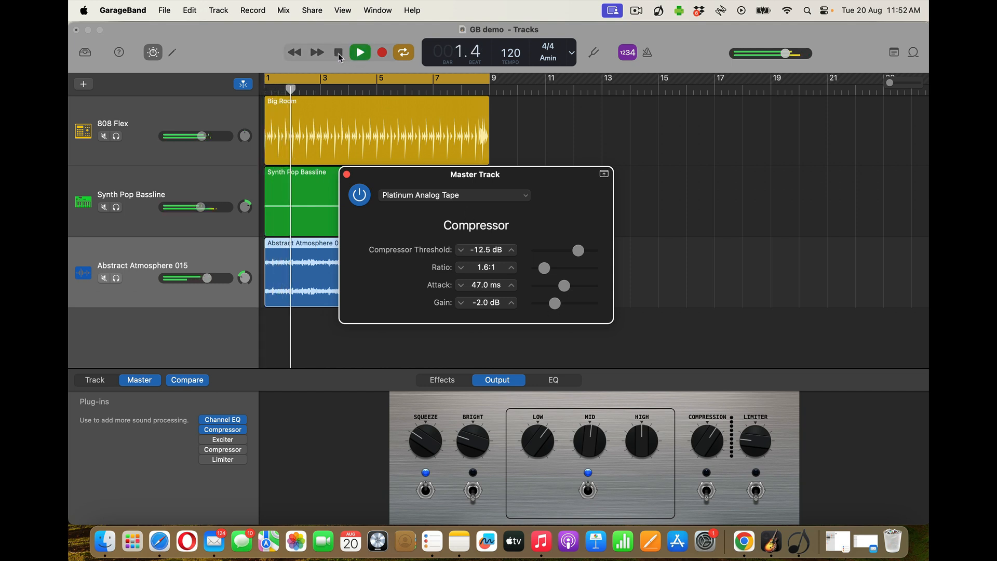
pyautogui.click(341, 53)
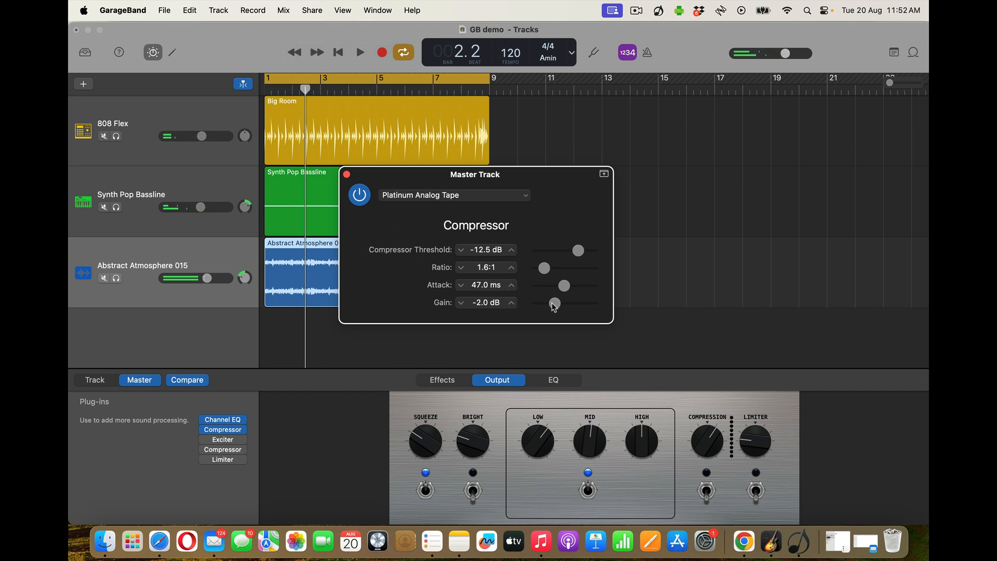
# Step: Set the master Compressor's gain to -4.0 dB, play the mix from bar 1, then stop and close the plug-in's settings
pyautogui.moveTo(553, 307); pyautogui.dragTo(552, 306)
pyautogui.click(338, 52)
pyautogui.click(360, 53)
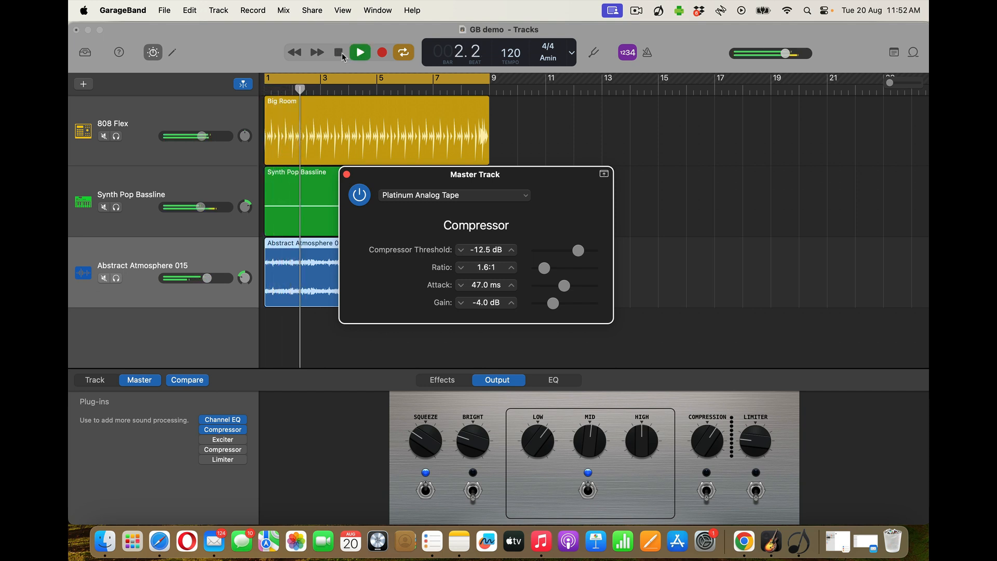
pyautogui.click(339, 52)
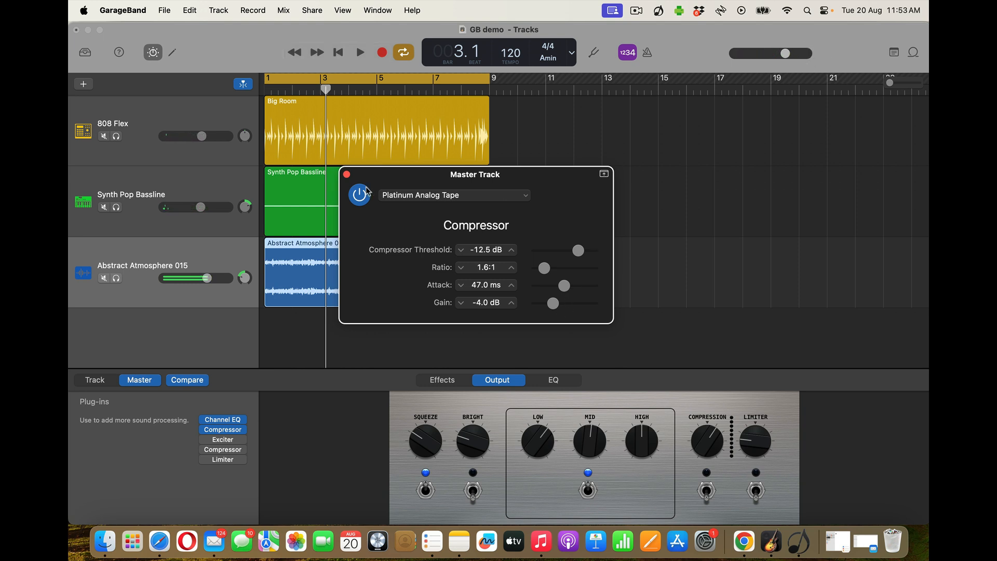
pyautogui.click(347, 175)
# Step: Replace the Exciter among the master output plug-ins with the Gain plug-in from the Utility category
pyautogui.moveTo(206, 441)
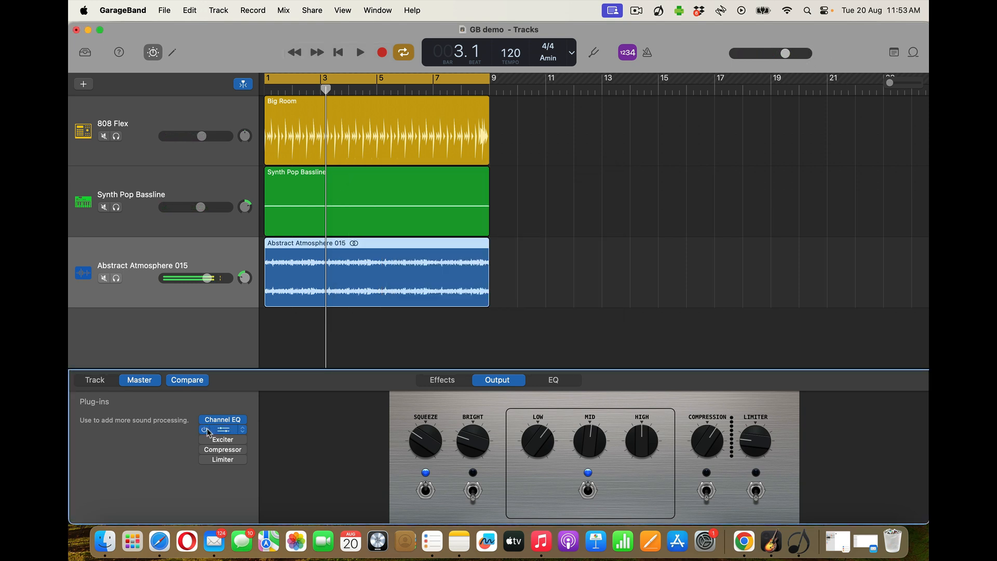
pyautogui.click(243, 442)
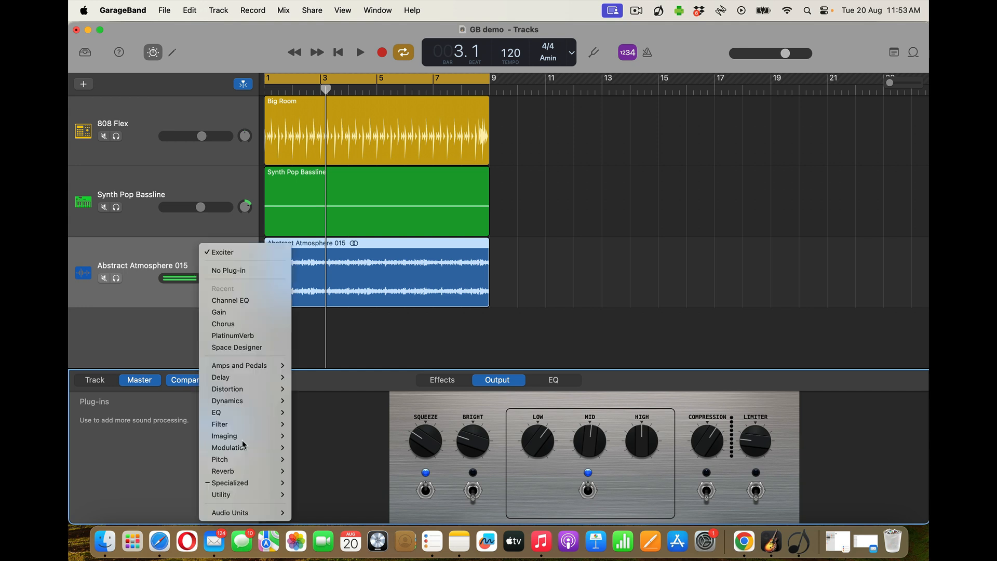
pyautogui.moveTo(251, 513)
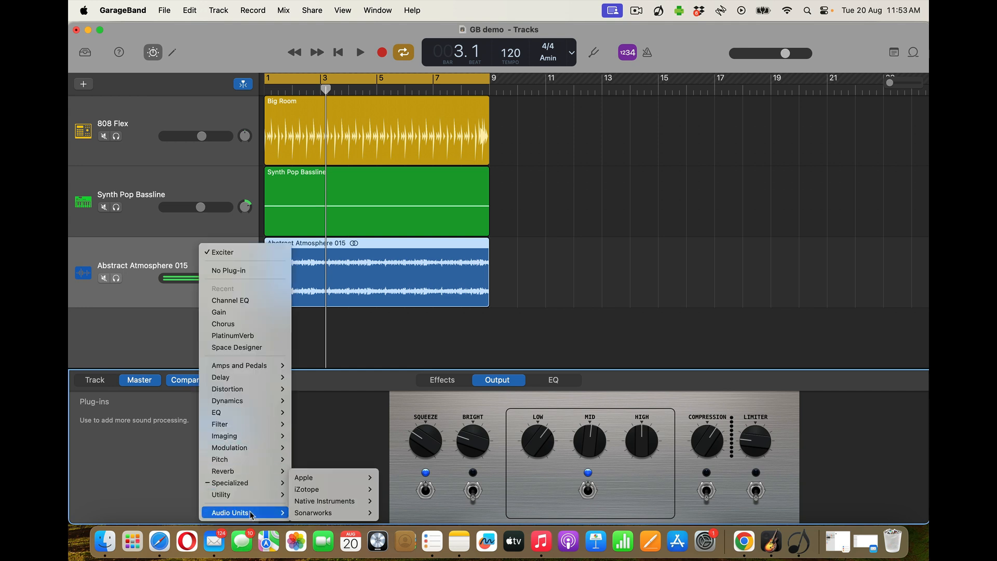
pyautogui.moveTo(249, 496)
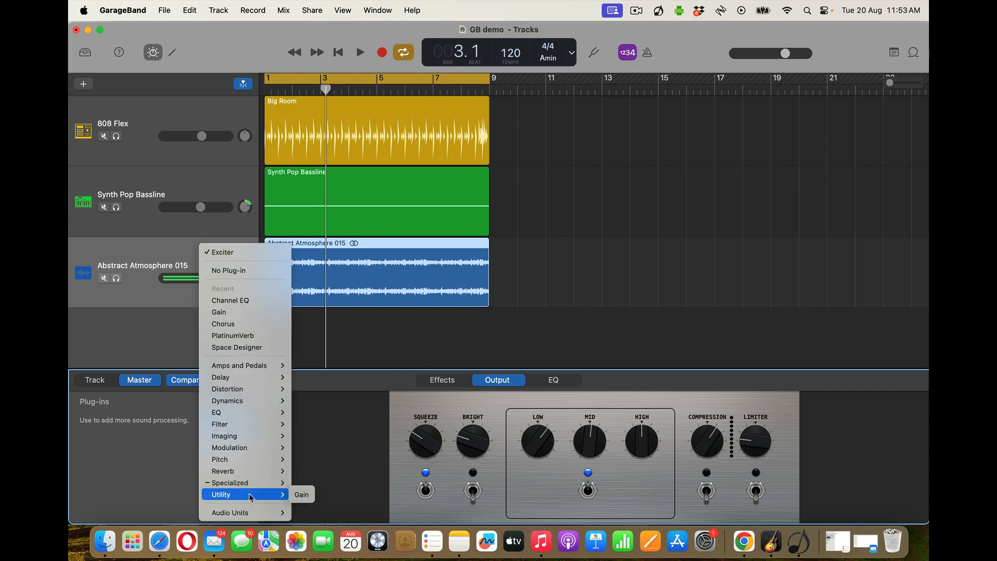
pyautogui.click(300, 494)
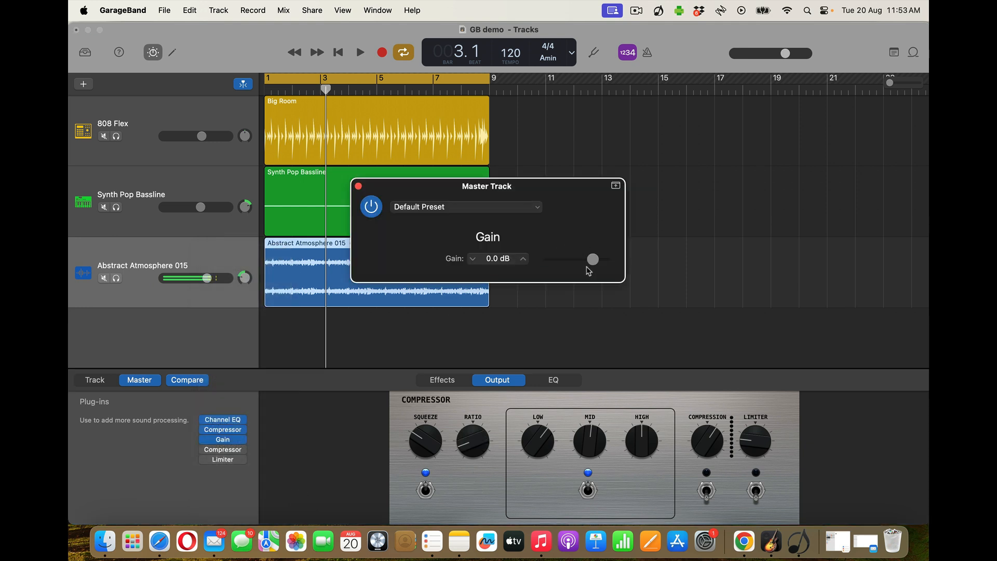
# Step: Raise the master Gain plug-in to +24.0 dB and play a short stretch of the mix from bar 1
pyautogui.moveTo(593, 259); pyautogui.dragTo(618, 262)
pyautogui.click(338, 52)
pyautogui.click(359, 52)
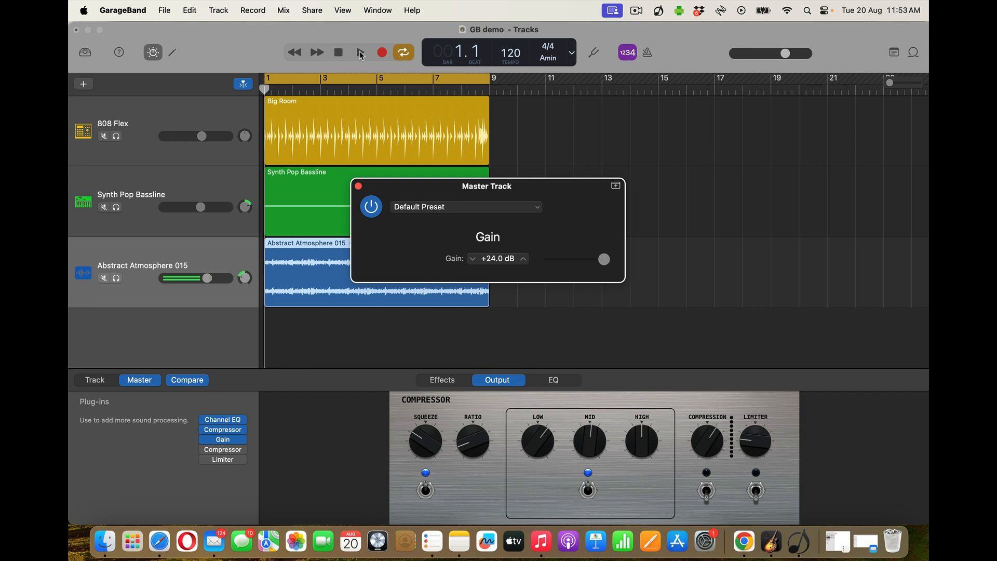
pyautogui.click(361, 52)
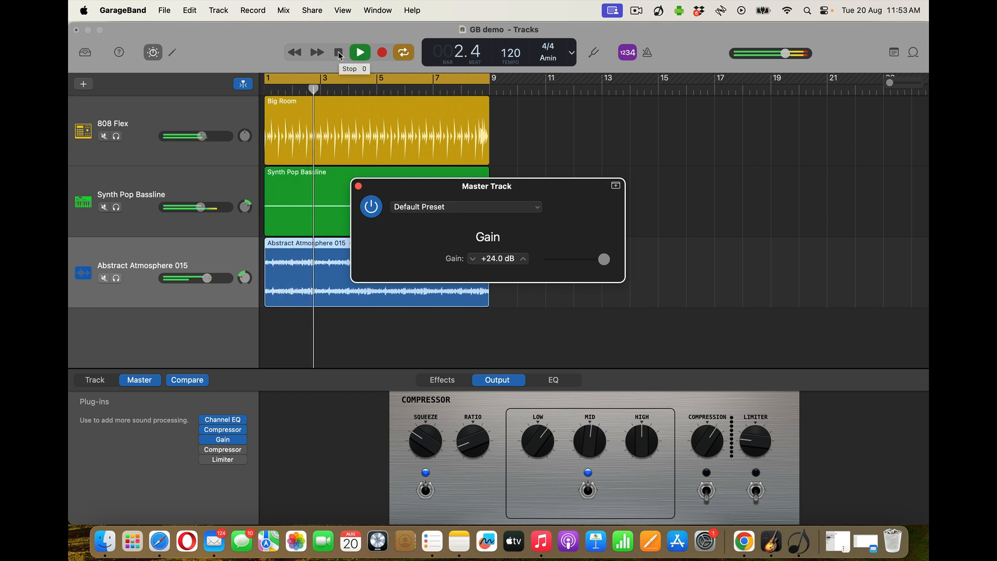
pyautogui.click(338, 54)
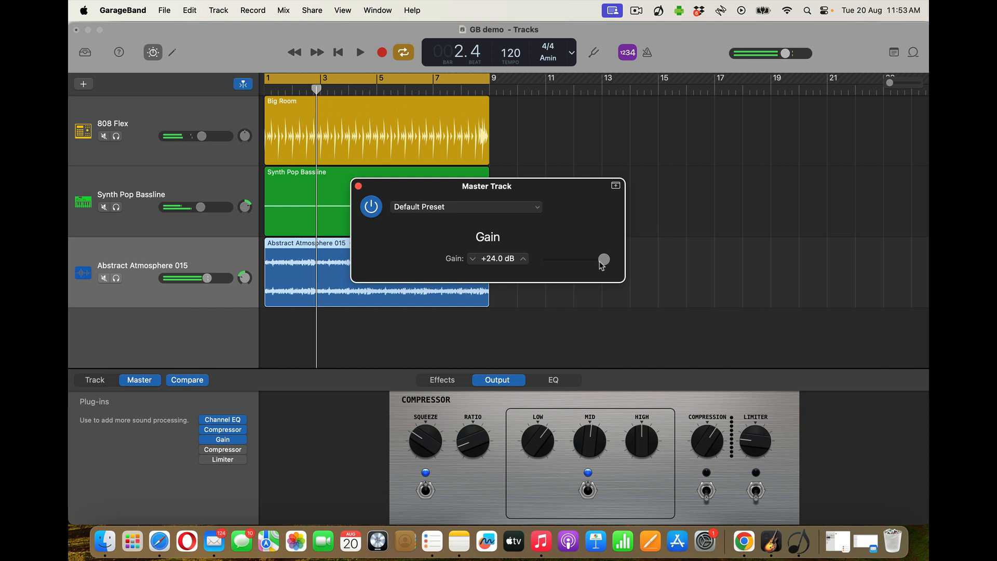
# Step: Reduce the master Gain plug-in to +1.0 dB, then play the mix briefly from bar 1 and stop
pyautogui.moveTo(602, 262); pyautogui.dragTo(594, 265)
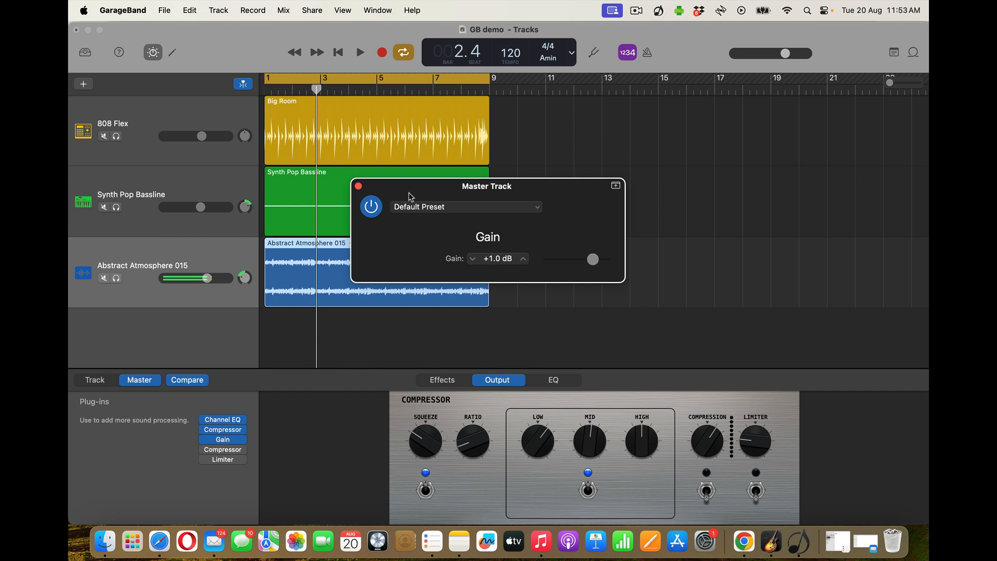
pyautogui.click(338, 52)
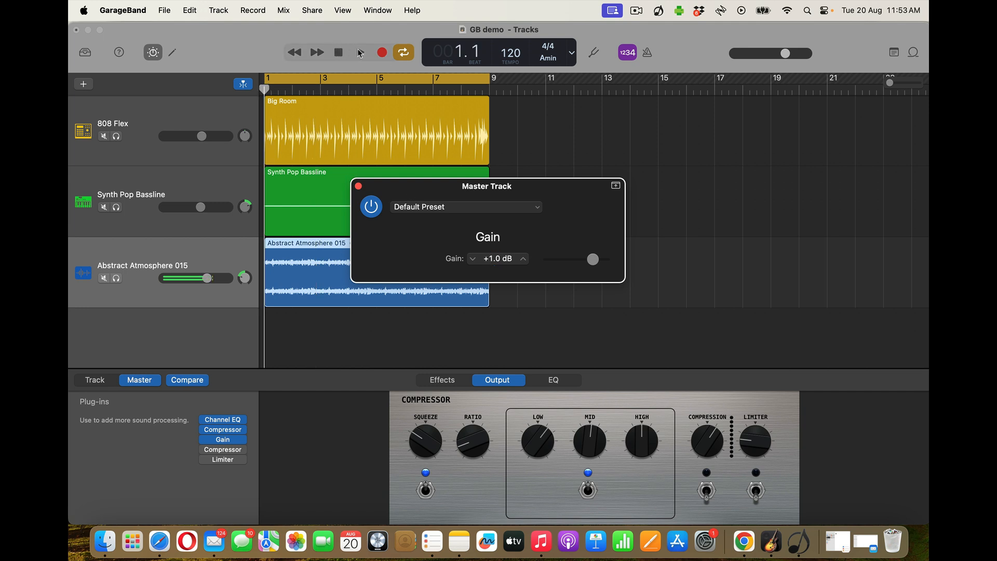
pyautogui.click(360, 53)
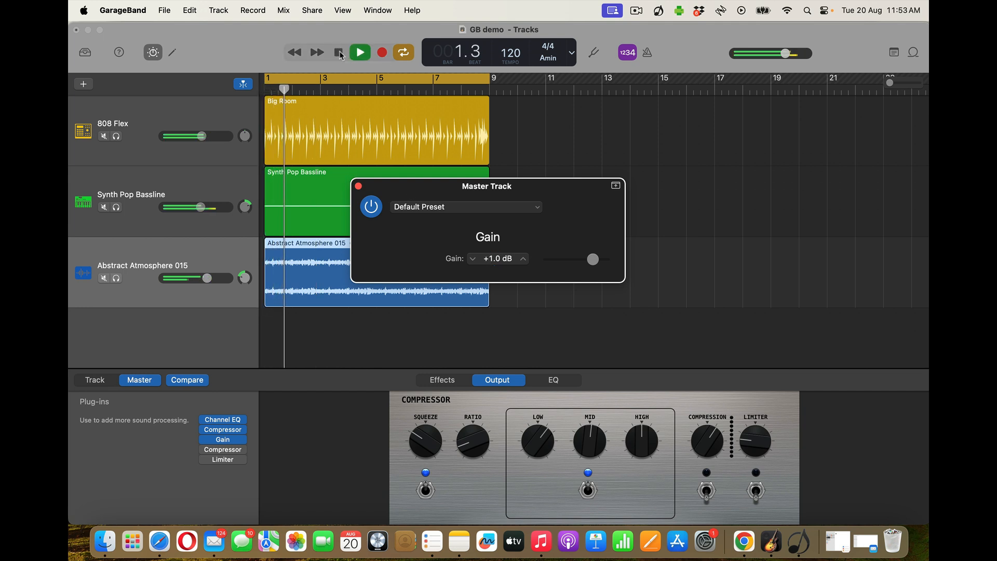
pyautogui.click(340, 54)
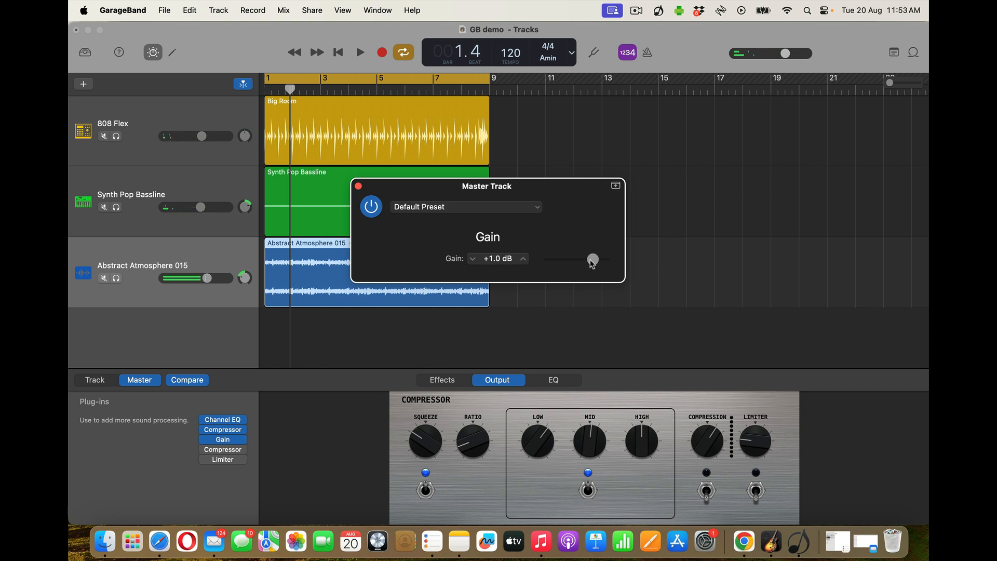
# Step: Fine-tune the master Gain plug-in to +0.5 dB and start playing the mix from bar 1
pyautogui.moveTo(591, 262); pyautogui.dragTo(590, 262)
pyautogui.moveTo(591, 262); pyautogui.dragTo(592, 263)
pyautogui.click(478, 261)
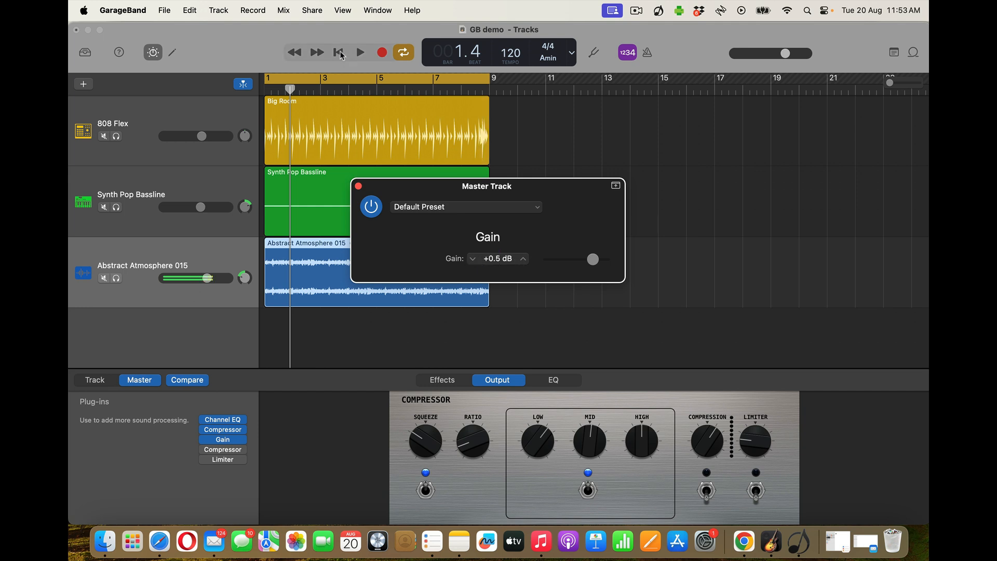
pyautogui.click(338, 52)
pyautogui.click(360, 52)
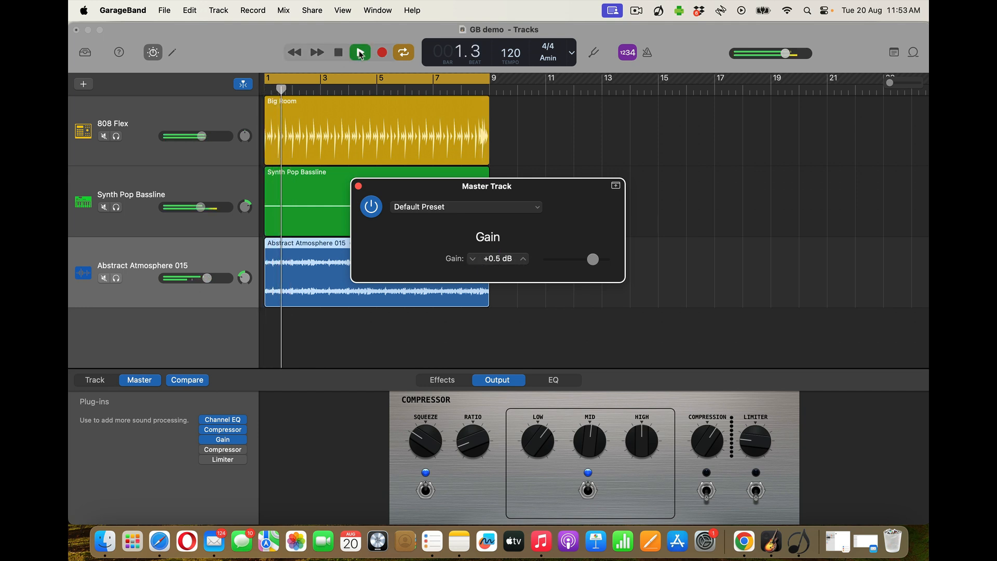
# Step: Stop playback, lower the master Gain plug-in to +0.4 dB, and play a short stretch of the mix from bar 1
pyautogui.click(361, 53)
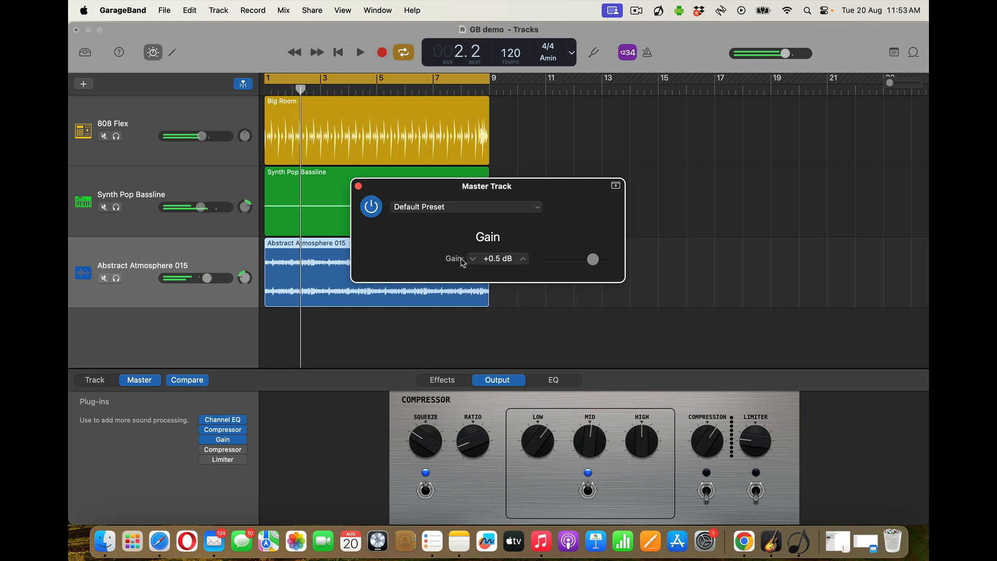
pyautogui.click(476, 261)
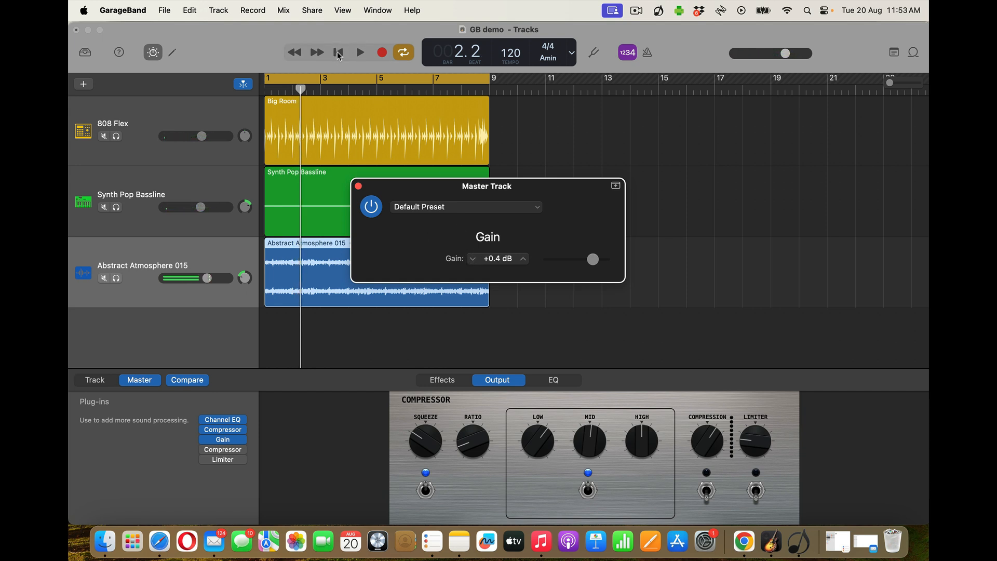
pyautogui.click(338, 54)
pyautogui.click(361, 53)
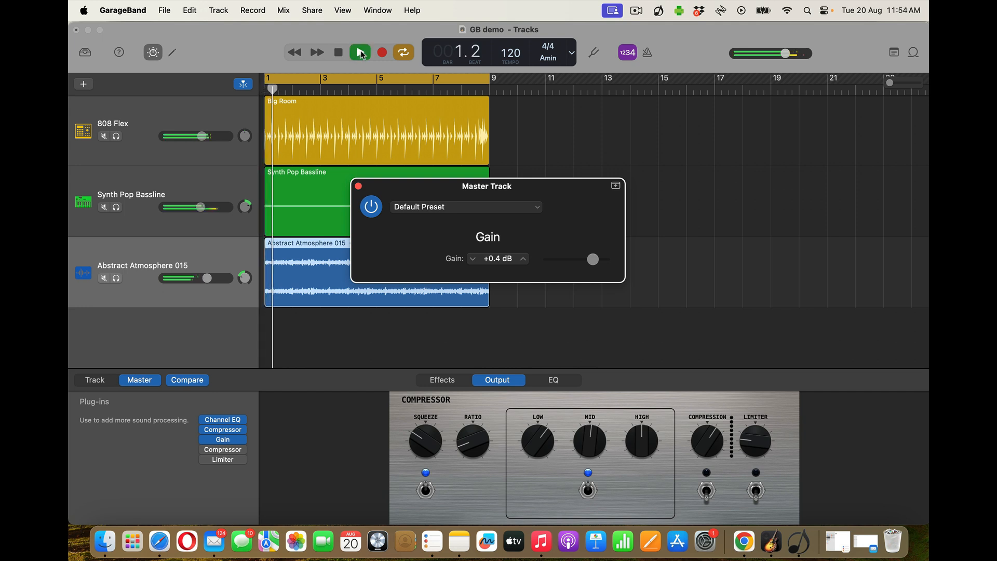
pyautogui.click(342, 55)
# Step: Reduce the master Gain plug-in to +0.2 dB and check the mix with a short playback from bar 1
pyautogui.click(472, 259)
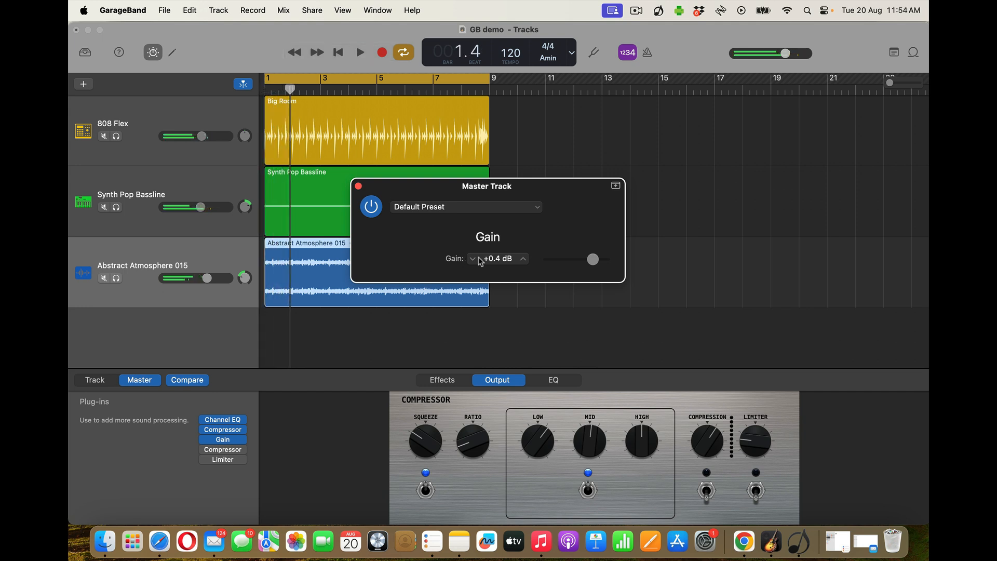
pyautogui.click(472, 259)
pyautogui.click(344, 55)
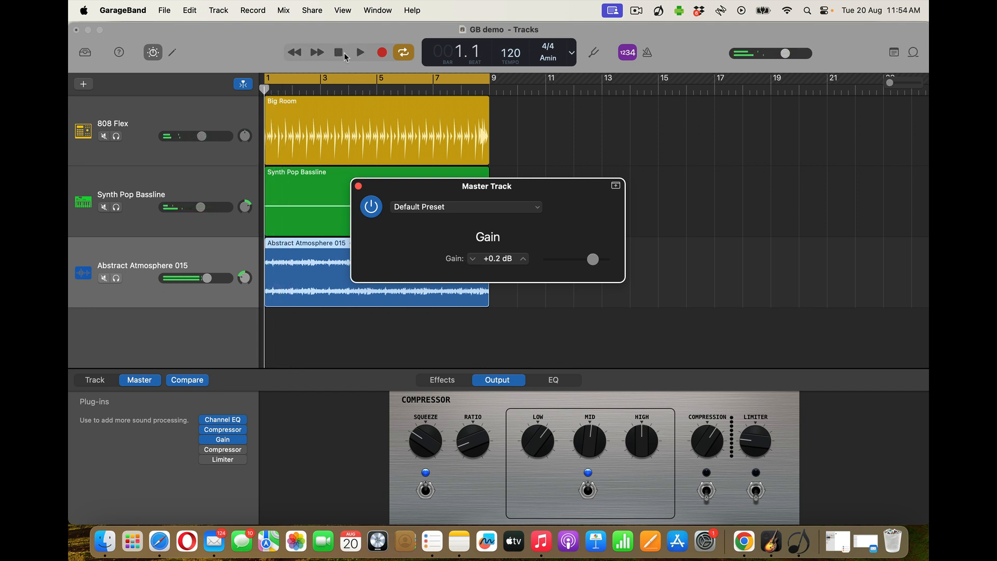
pyautogui.click(360, 53)
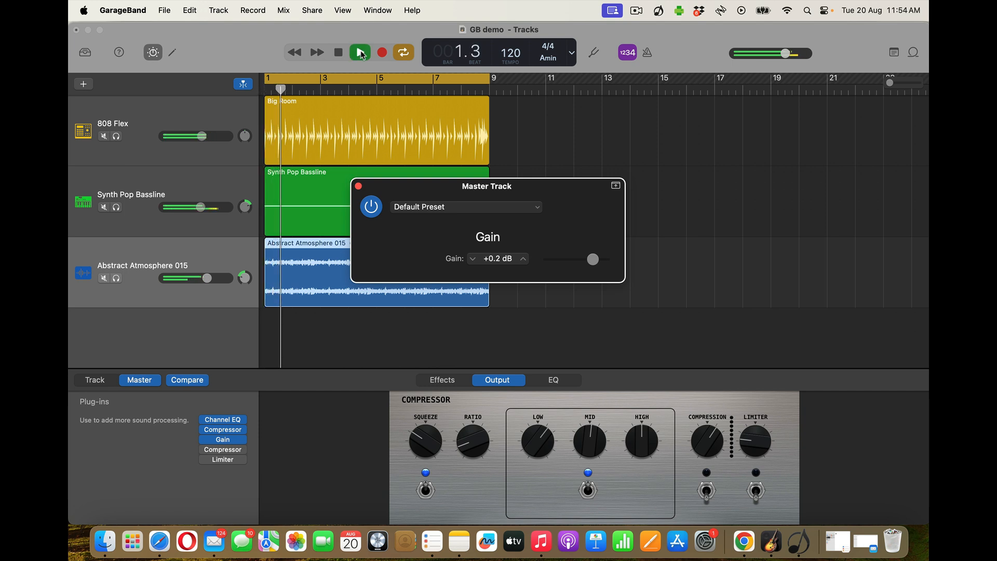
pyautogui.click(338, 53)
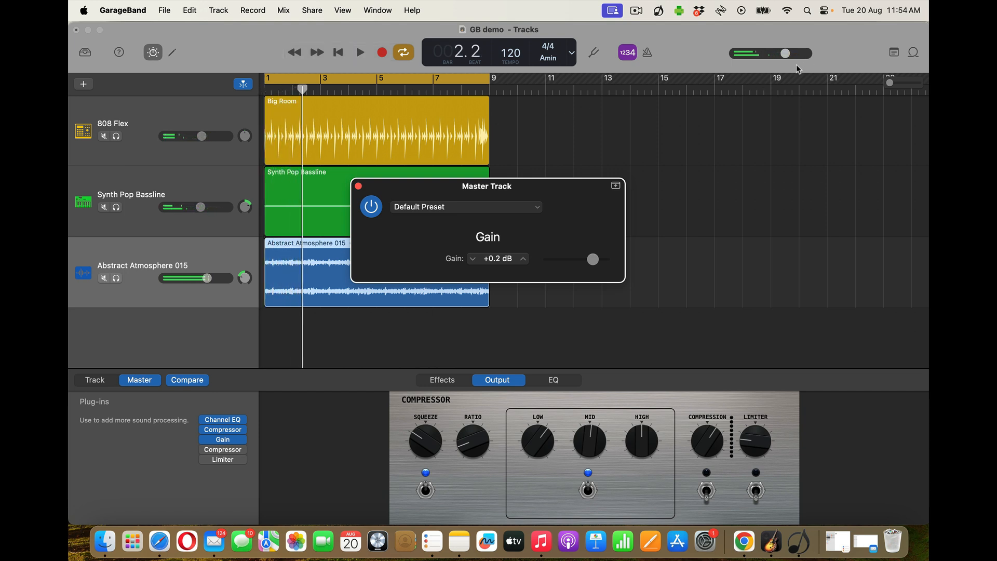
# Step: Close the Gain plug-in and Smart Controls, return the playhead to bar 1, and save the project
pyautogui.click(358, 186)
pyautogui.click(340, 54)
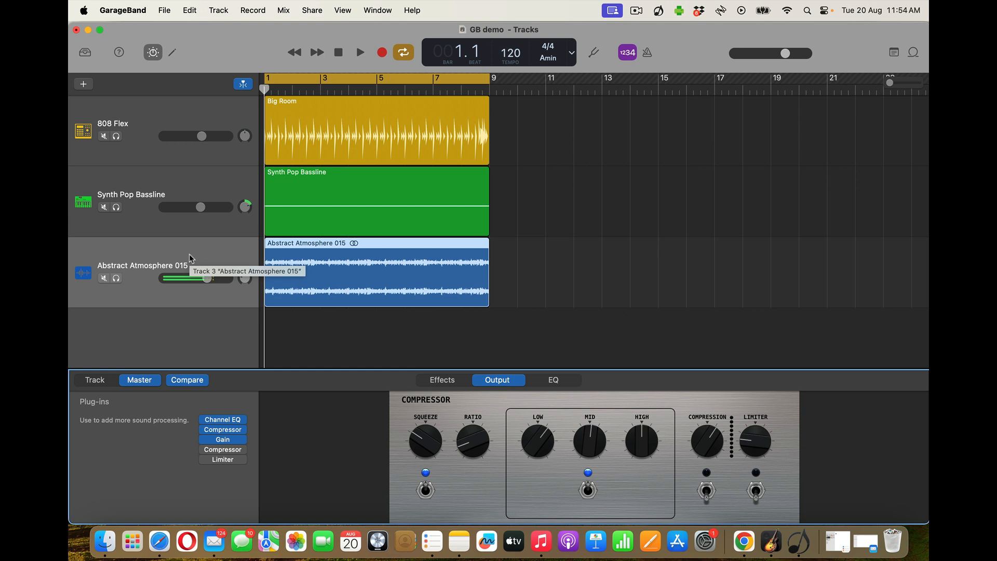
pyautogui.click(152, 54)
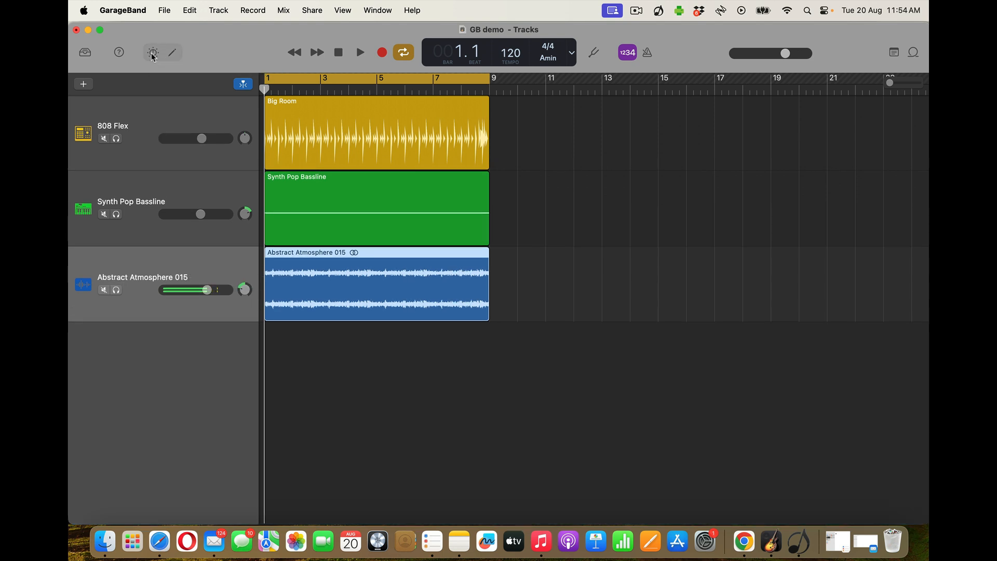
pyautogui.click(165, 11)
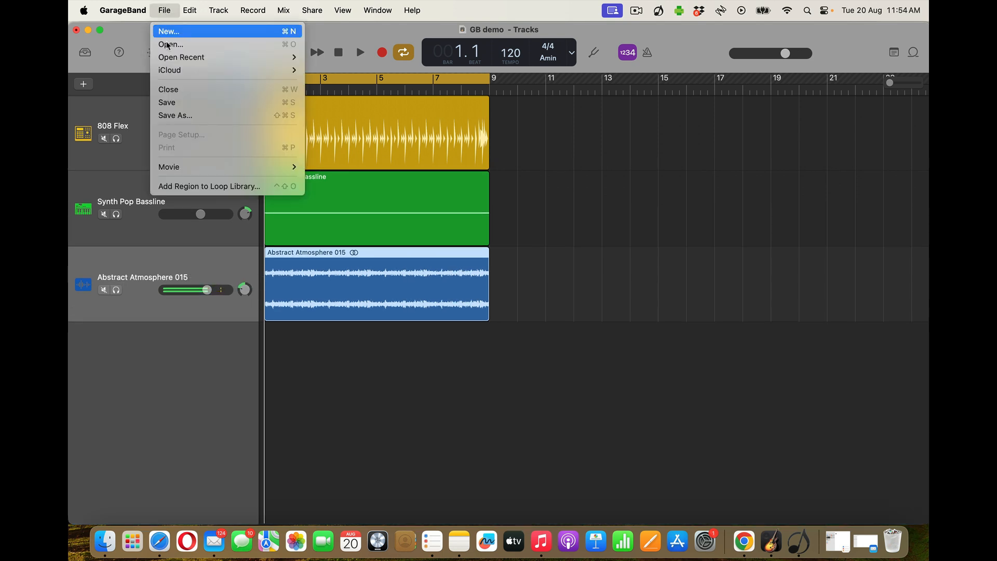
pyautogui.click(178, 102)
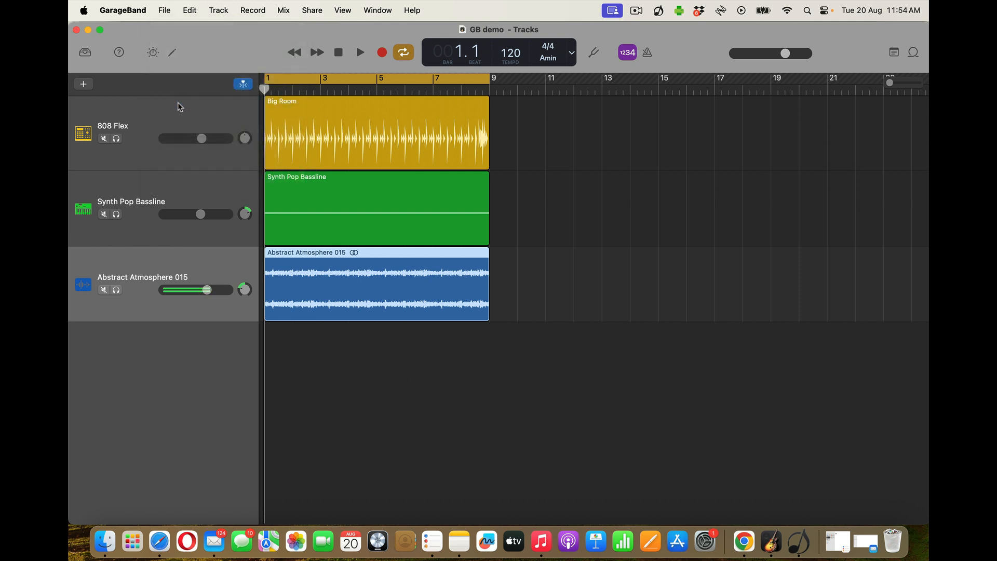
# Step: Export the song's cycle area to the Desktop as a High Quality (192 kBit/s) MP3 named "DAW demo"
pyautogui.click(311, 10)
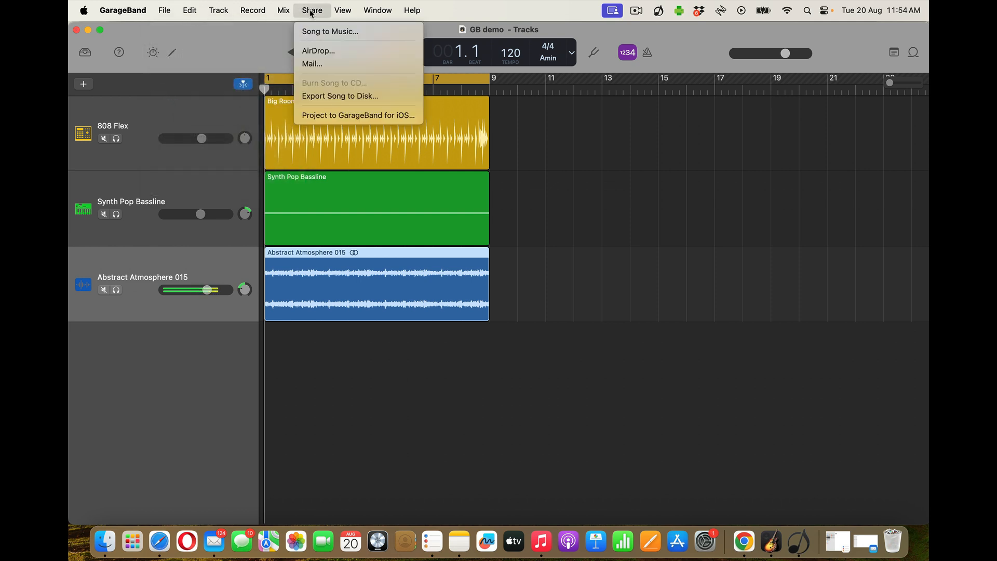
pyautogui.click(360, 95)
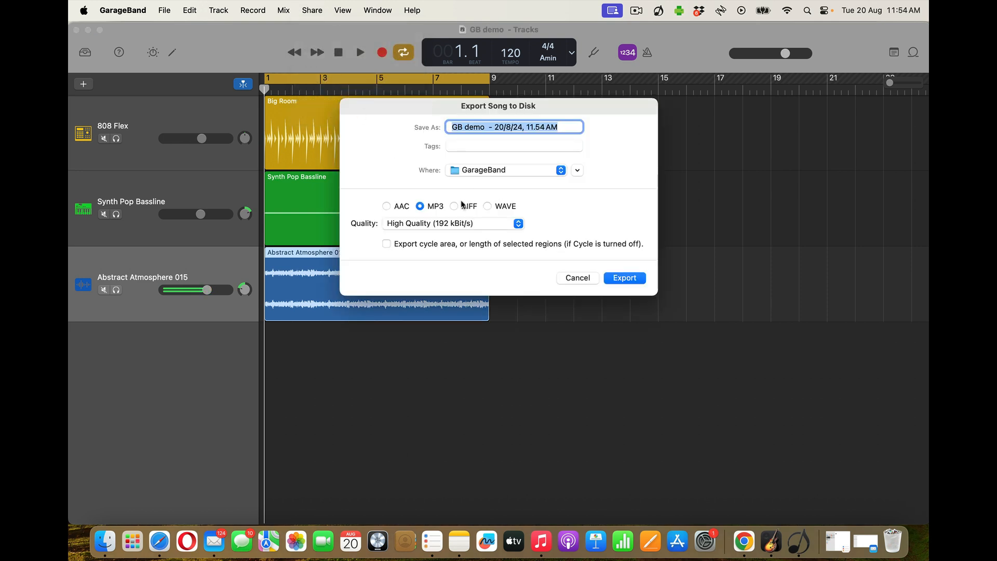
pyautogui.click(484, 171)
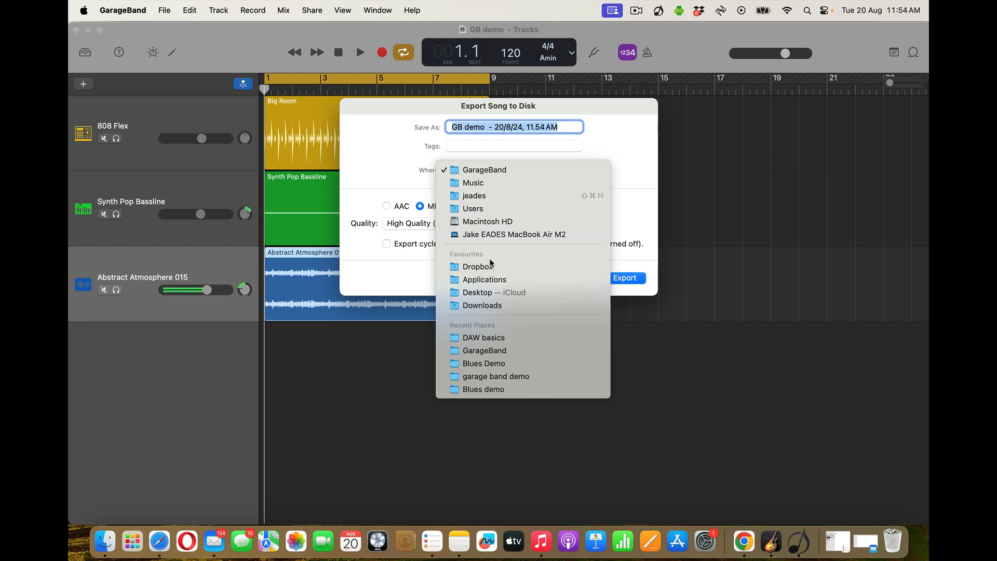
pyautogui.click(493, 291)
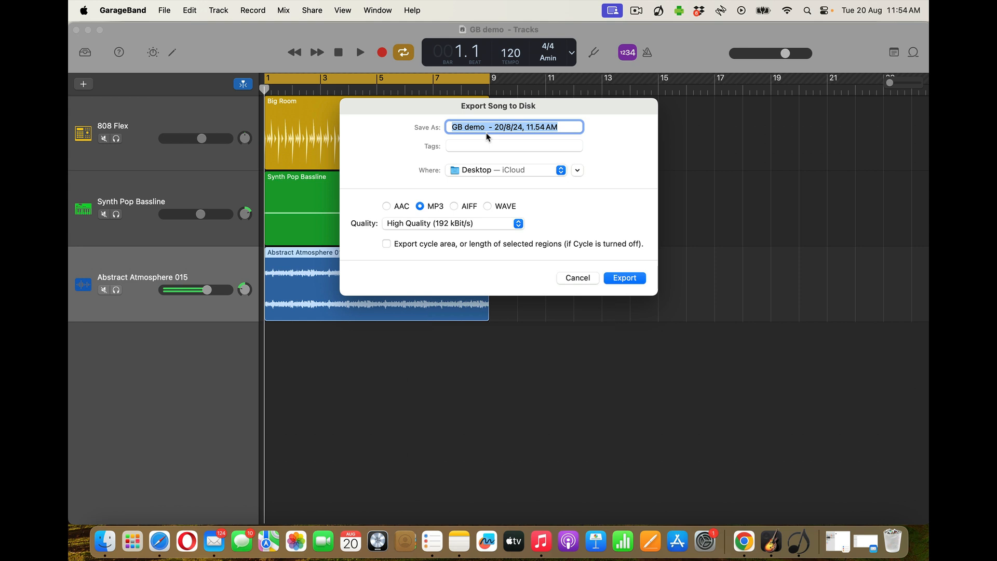
pyautogui.write('DAW demo')
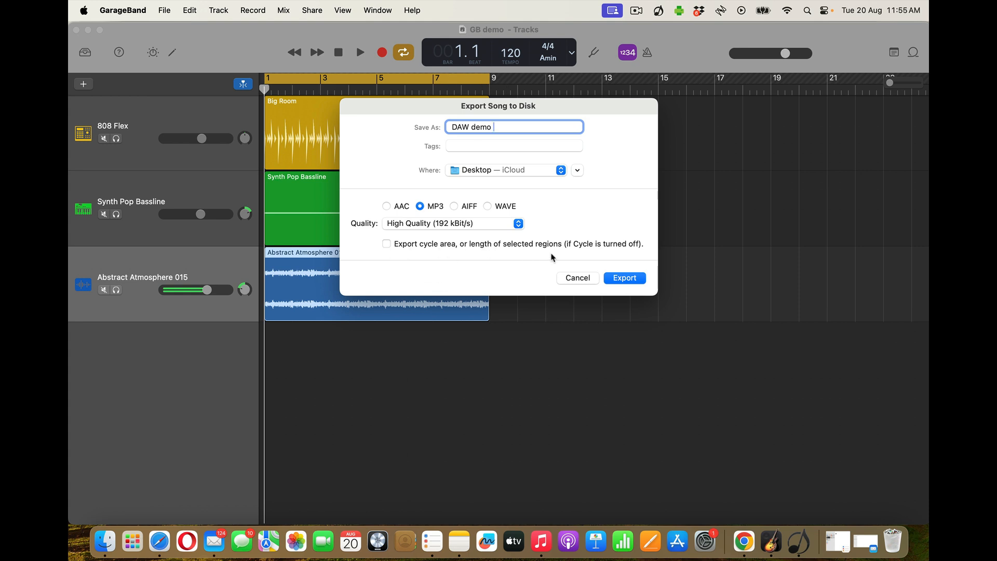
pyautogui.click(387, 244)
pyautogui.click(623, 278)
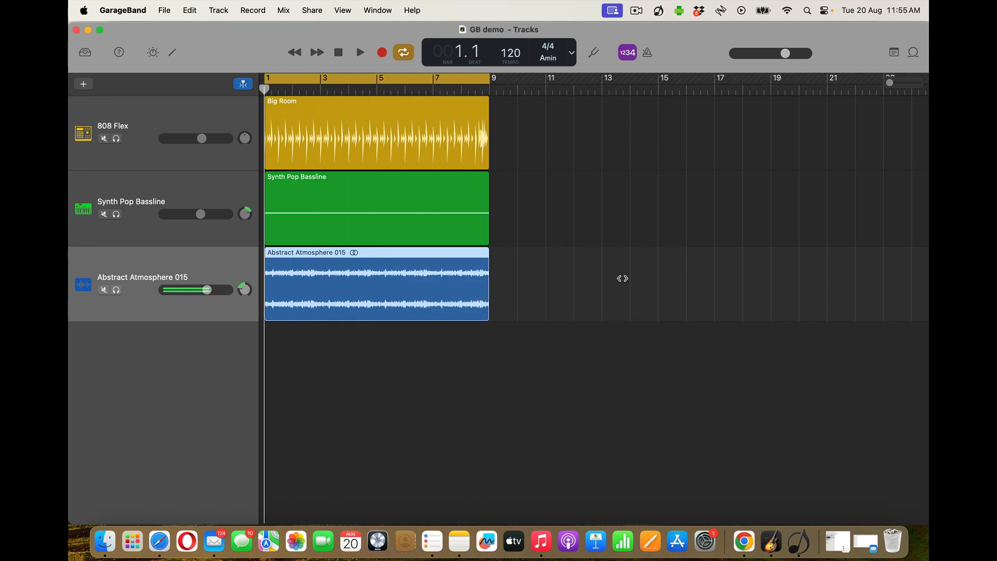
# Step: Clear the desktop by minimizing the project, browser and mail windows and closing the Roland Cloud Manager login window
pyautogui.click(87, 30)
pyautogui.click(101, 34)
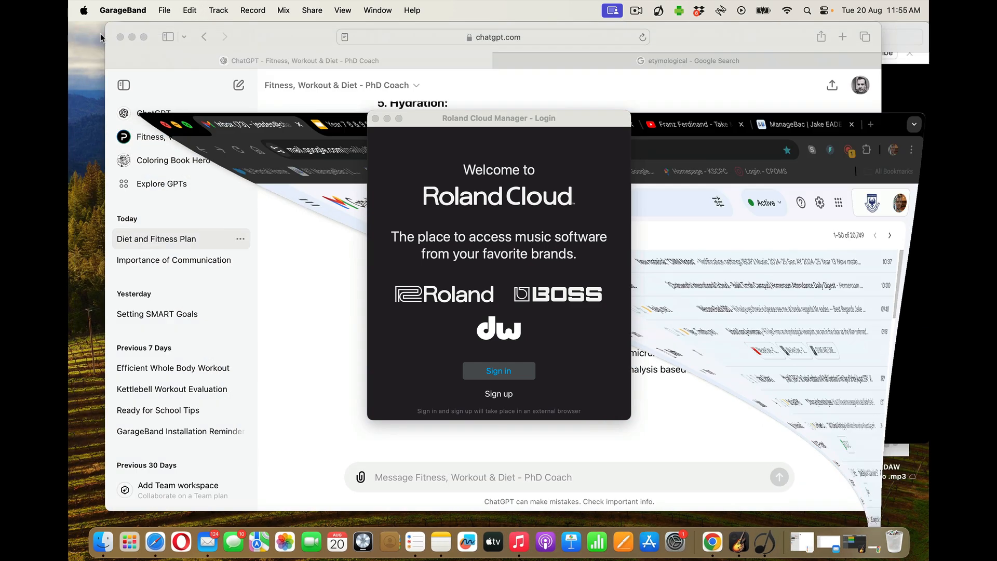
pyautogui.click(132, 37)
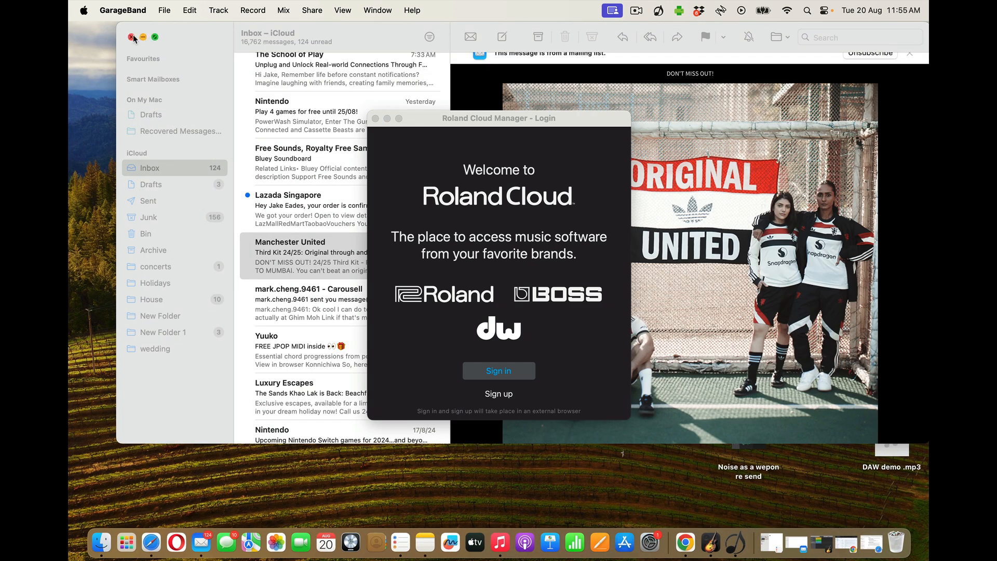
pyautogui.click(142, 37)
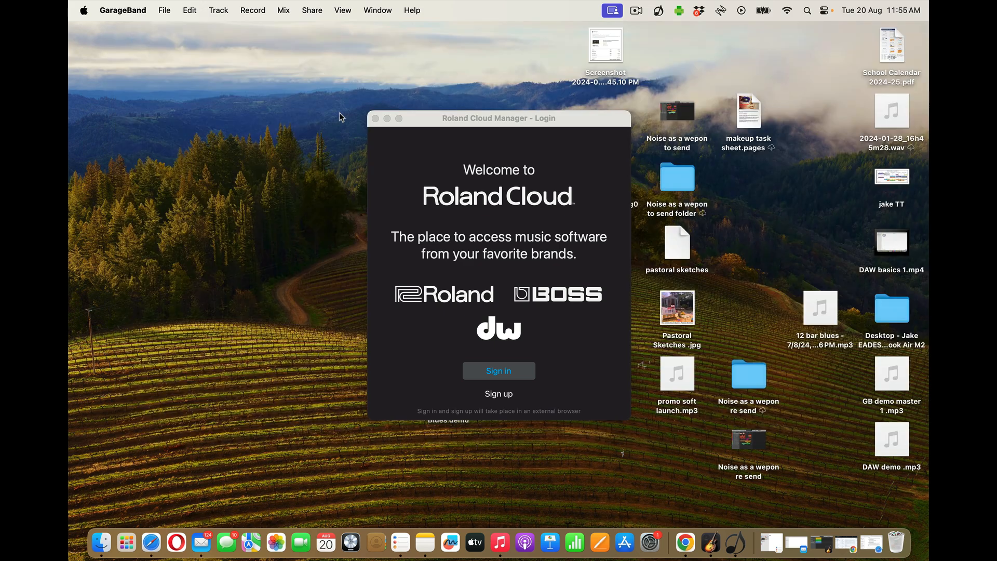
pyautogui.click(374, 119)
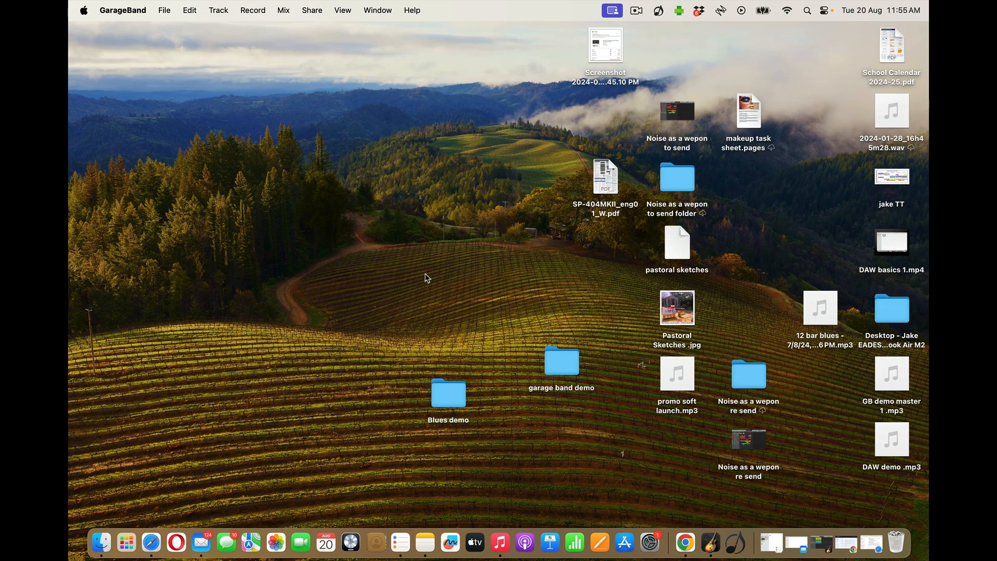
# Step: Play the exported "DAW demo .mp3" on the desktop in a Quick Look preview, then close the preview
pyautogui.click(877, 440)
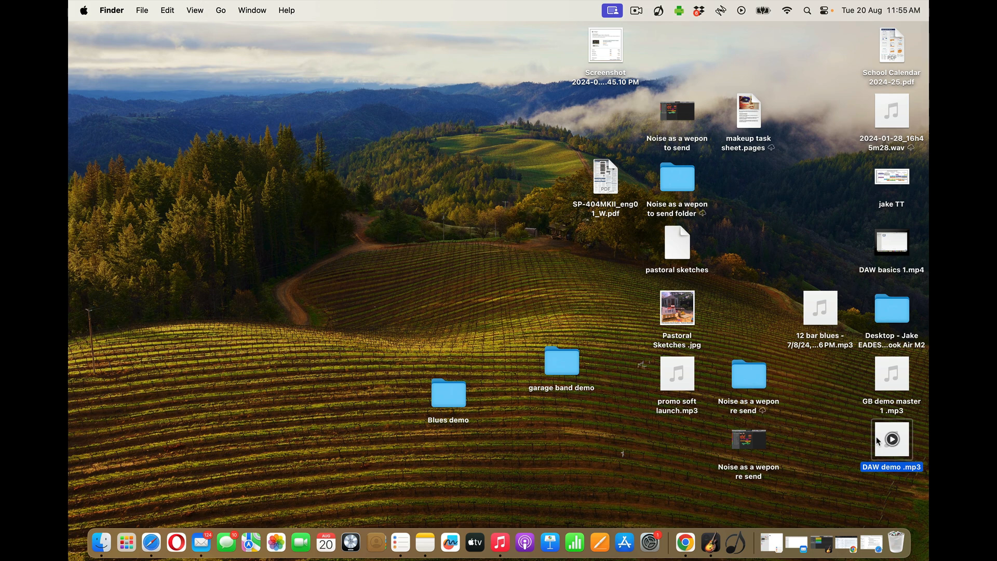
pyautogui.press('space')
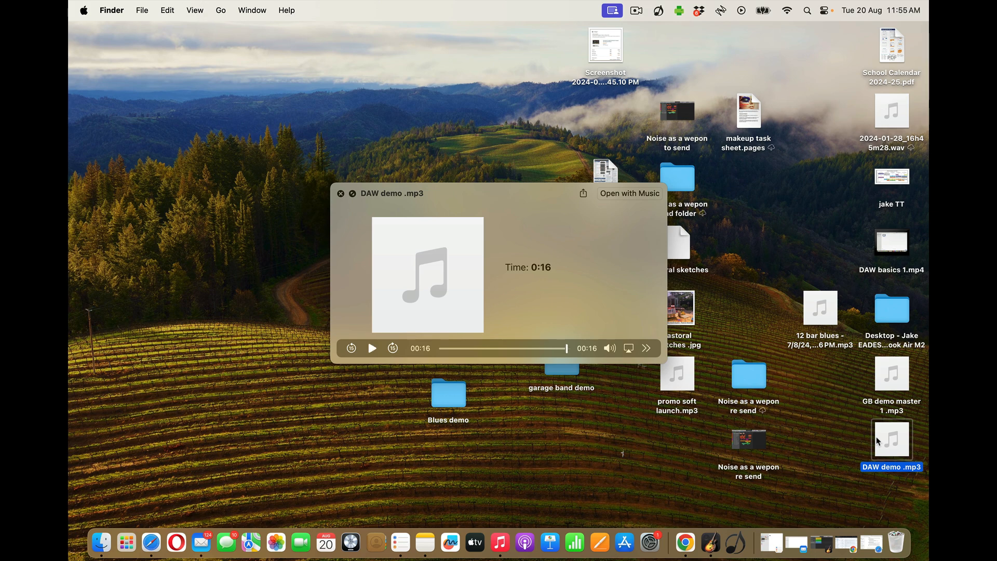
pyautogui.click(340, 193)
pyautogui.click(338, 200)
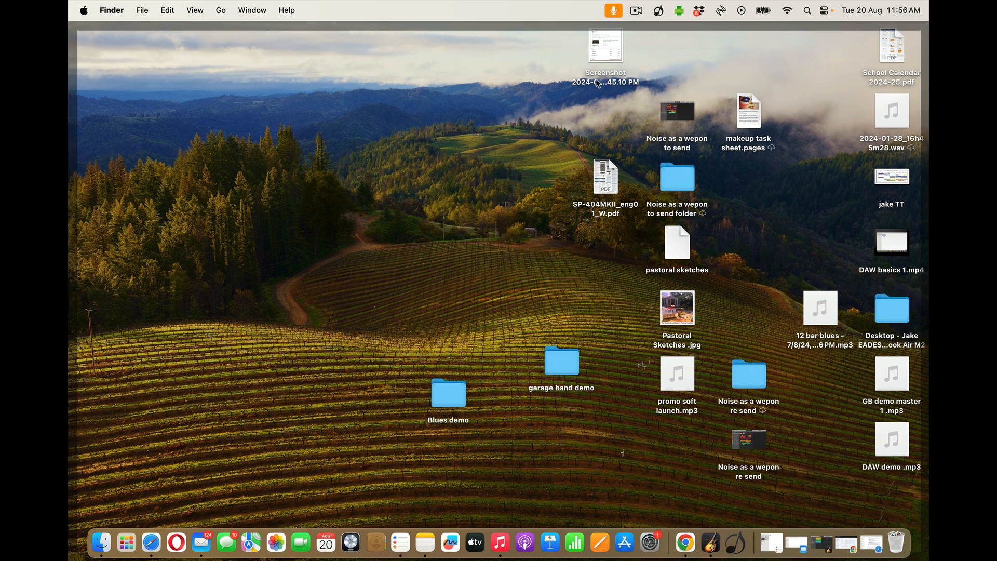
pyautogui.click(637, 11)
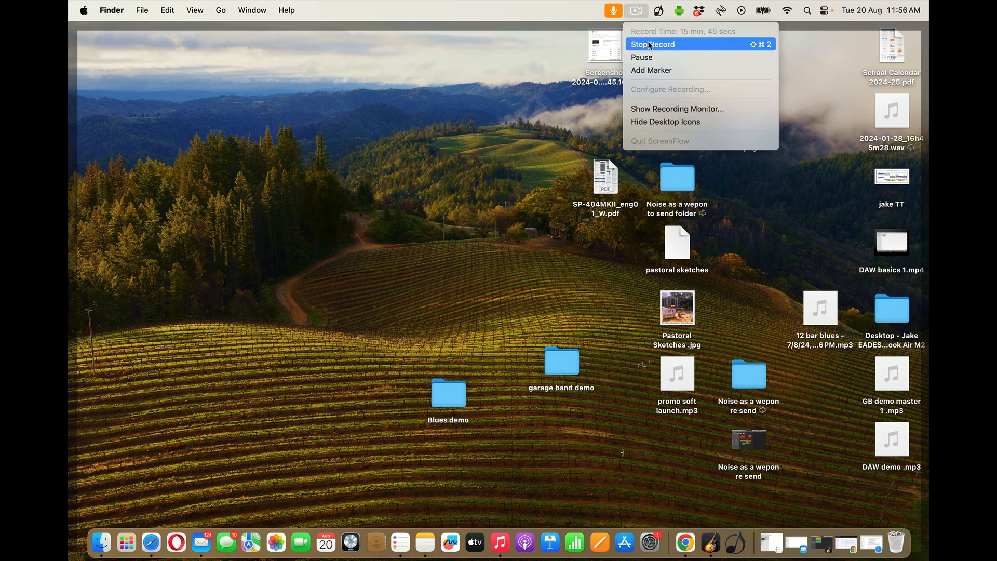